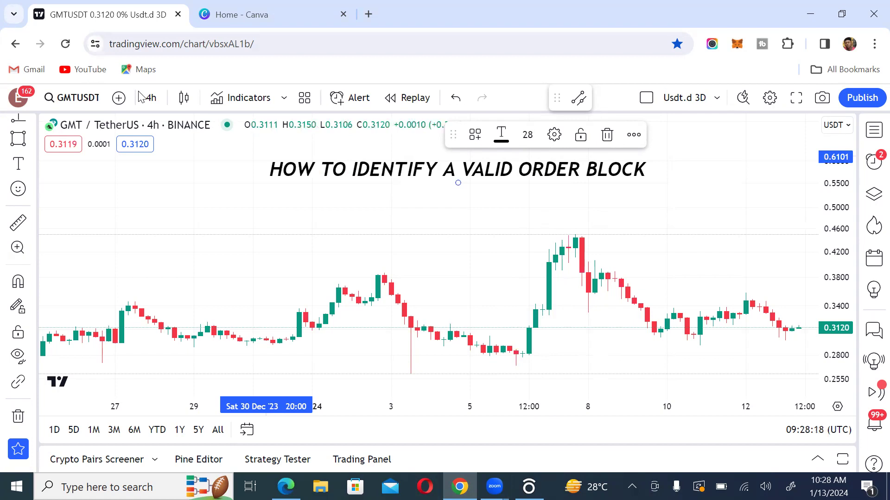
- Switch the GMTUSDT chart to the 1-week timeframe
left_click(156, 99)
scroll(193, 265, "down", 6)
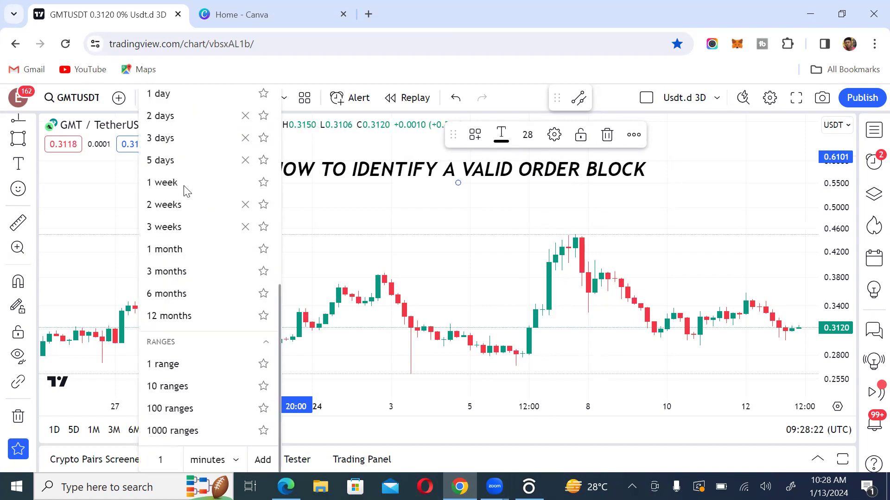
left_click(185, 185)
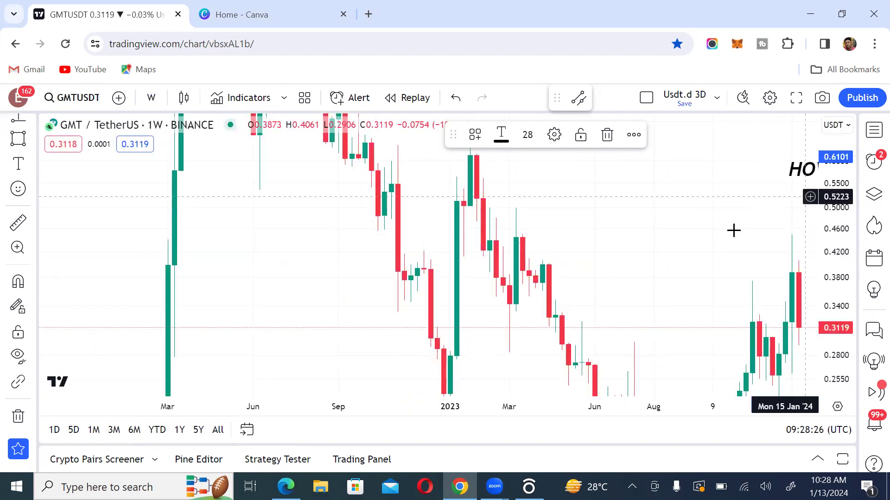
- Reposition the title text "HOW TO IDENTIFY A VALID ORDER BLOCK" above the 2023 candles so it is fully readable
left_click(616, 169)
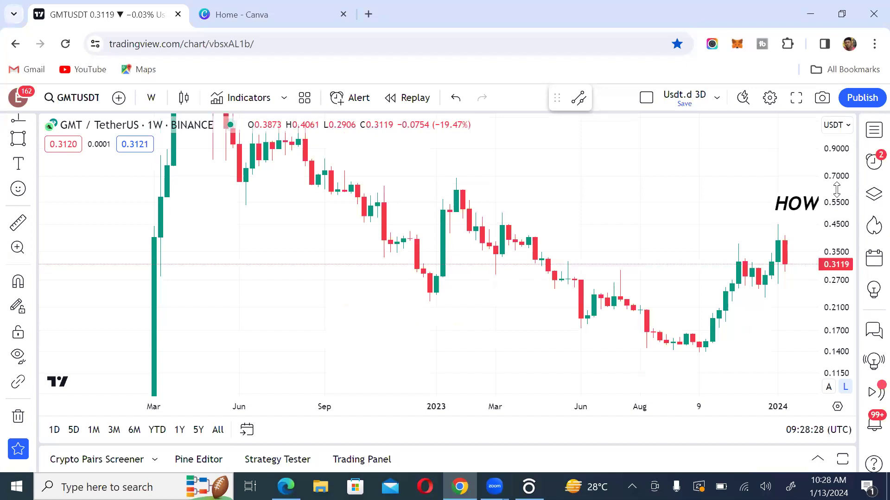
left_click_drag(781, 202, 412, 139)
left_click_drag(630, 244, 631, 249)
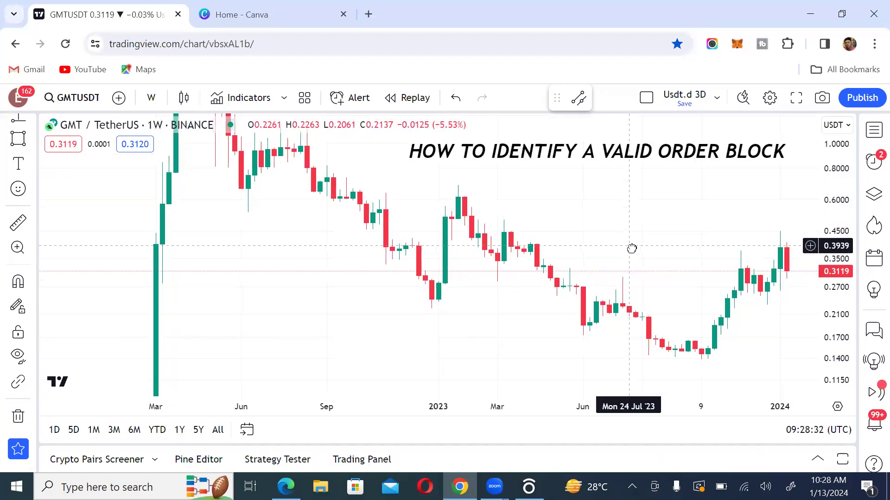
left_click(620, 213)
left_click_drag(621, 210, 602, 162)
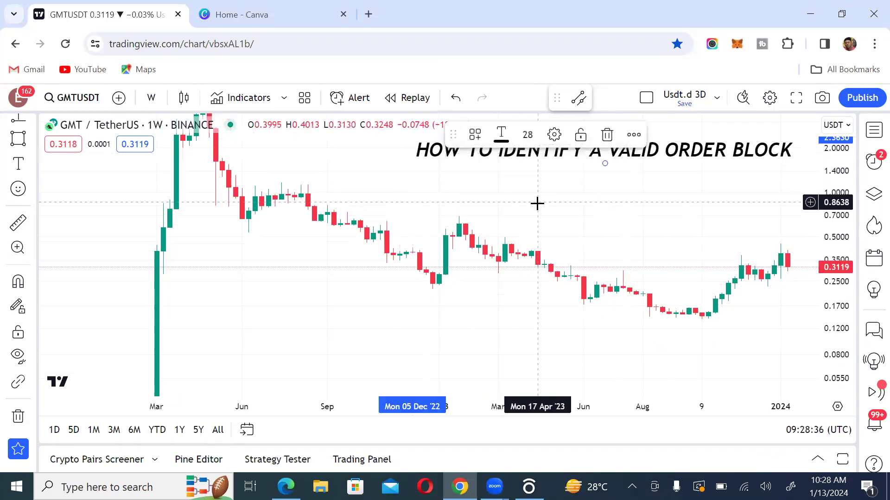
left_click_drag(537, 204, 540, 258)
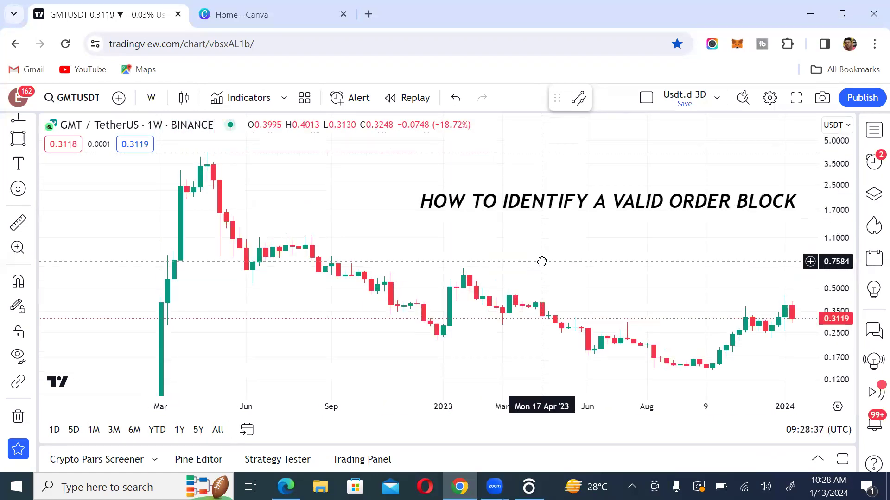
left_click(33, 139)
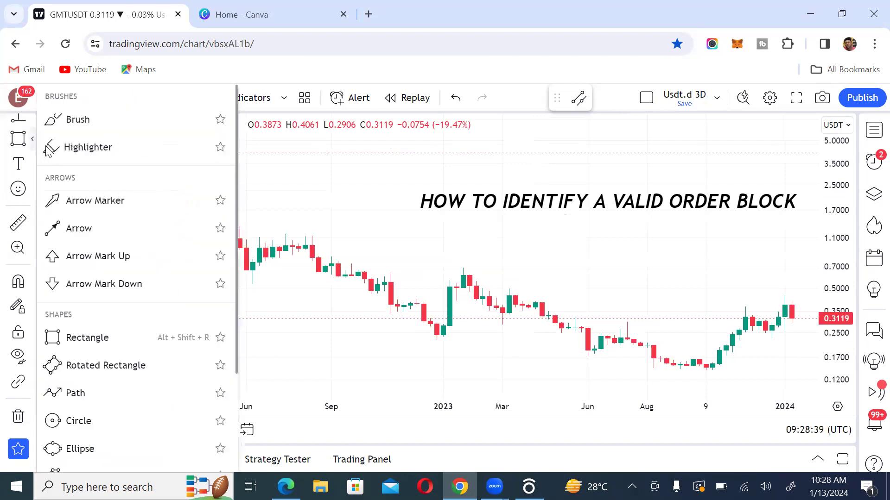
left_click(90, 233)
left_click(68, 197)
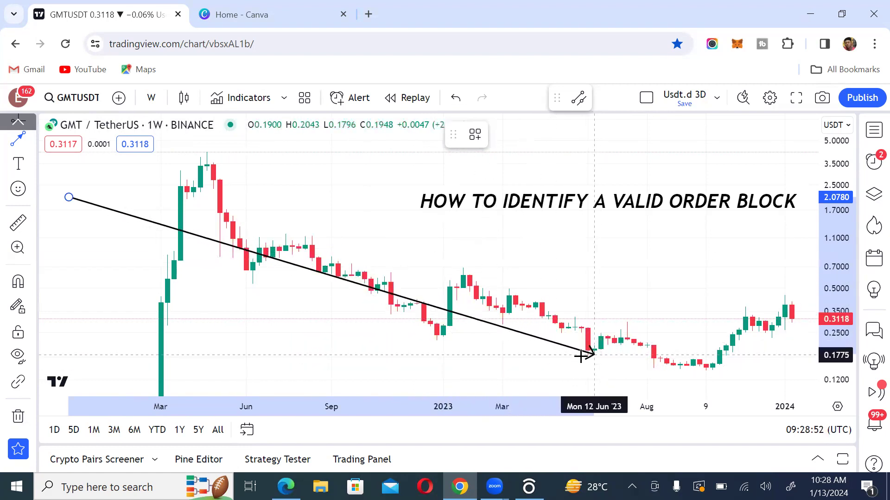
left_click(592, 344)
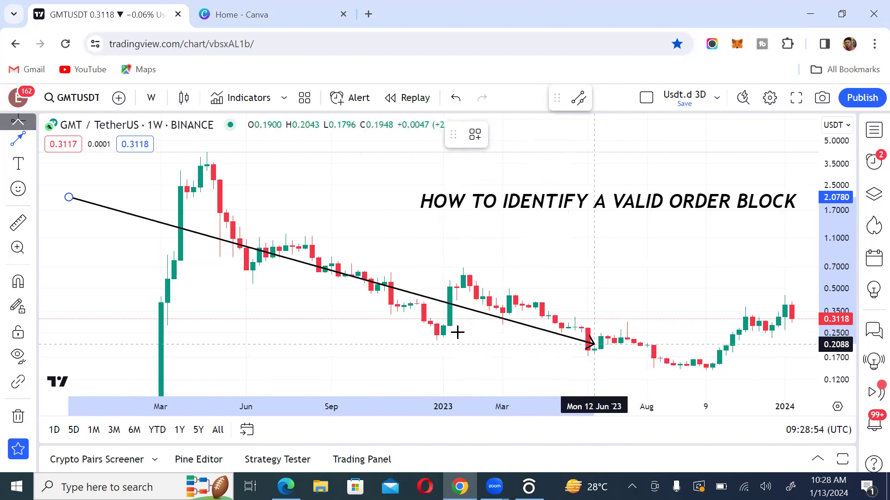
left_click(344, 227)
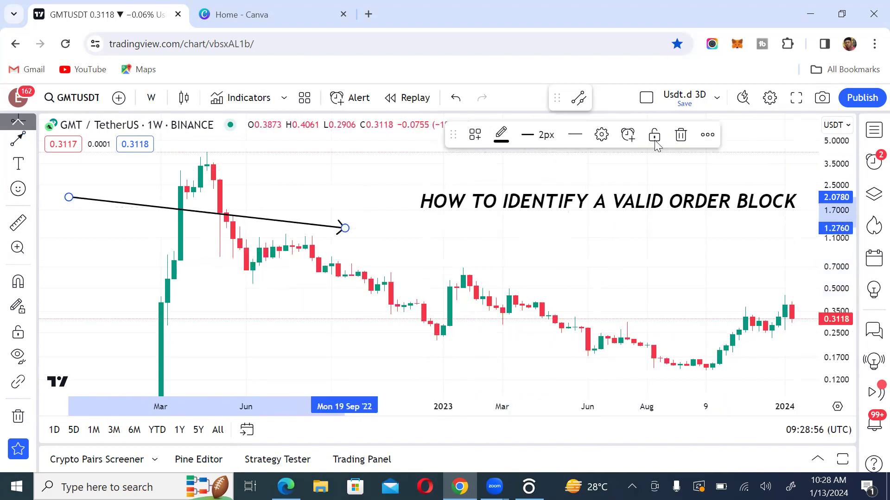
left_click(681, 136)
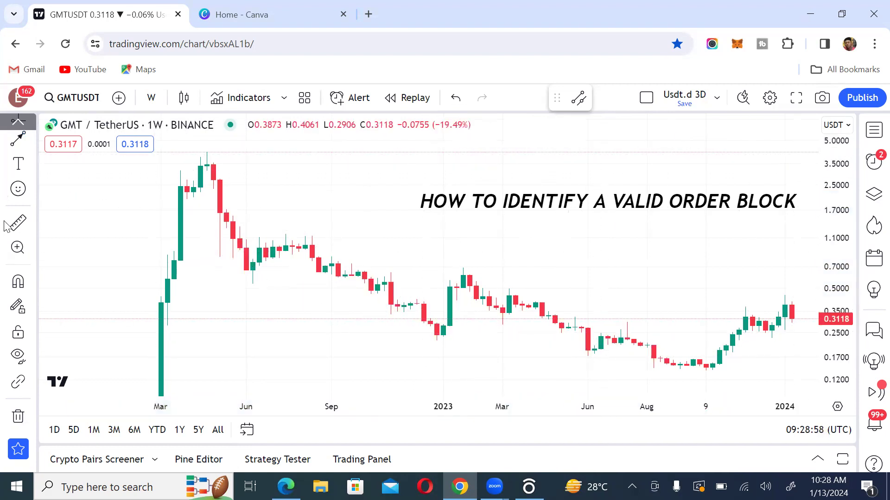
- Draw a trend line under the June 2023 low, from 29 May to 14 August 2023 at about 0.17, and label it "$$$"
scroll(19, 222, "up", 3)
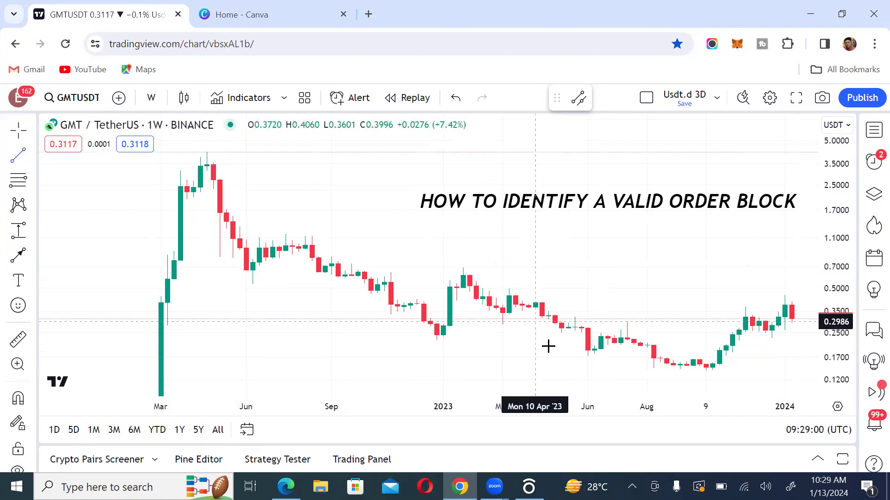
left_click(581, 356)
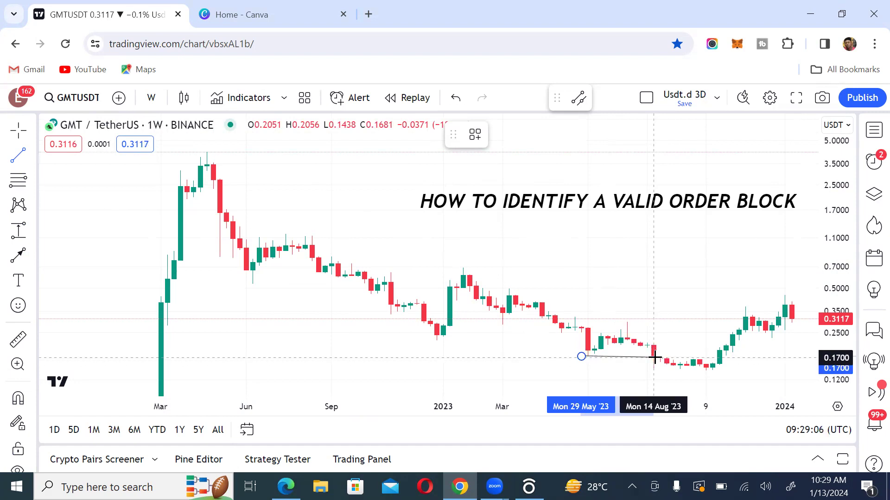
left_click(654, 357)
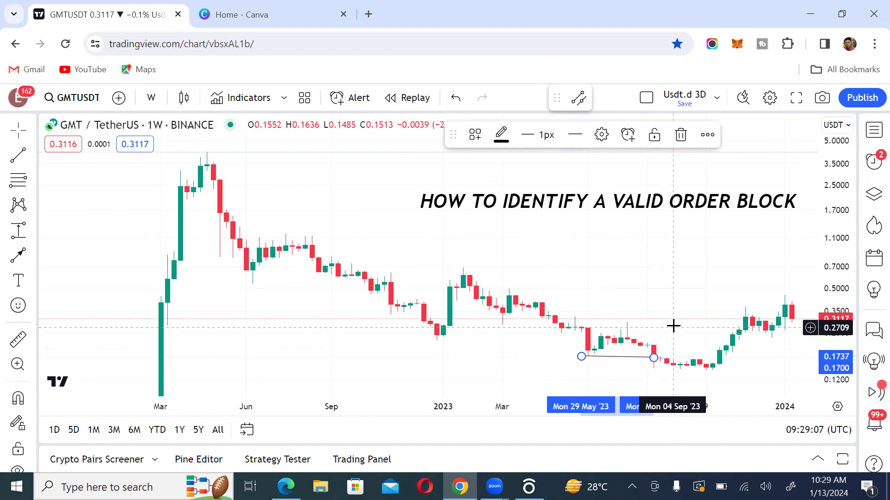
double_click(625, 363)
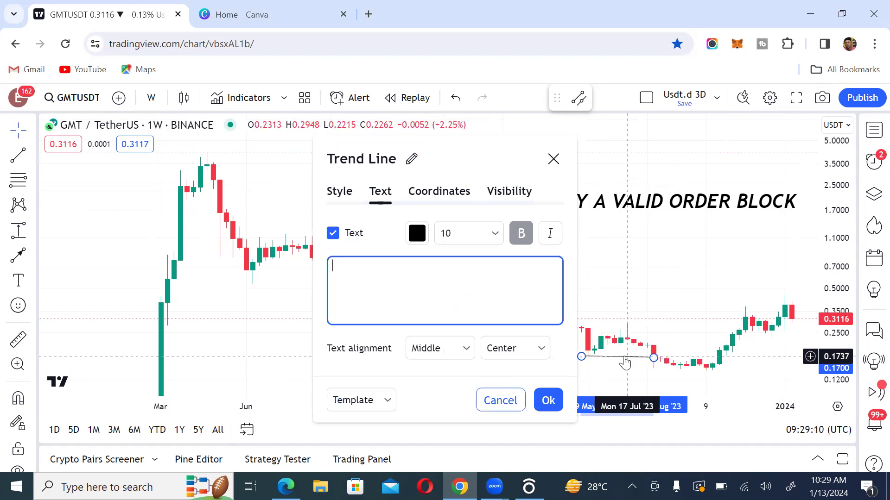
type("$$$")
left_click(549, 401)
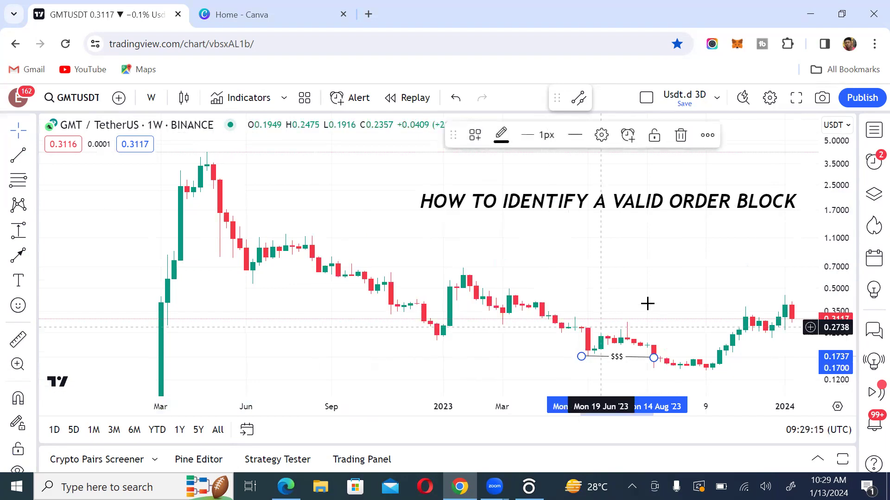
- Draw a trend line from the July 2023 high to 27 November 2023 at about 0.305 and label it "CHOCH"
left_click(19, 155)
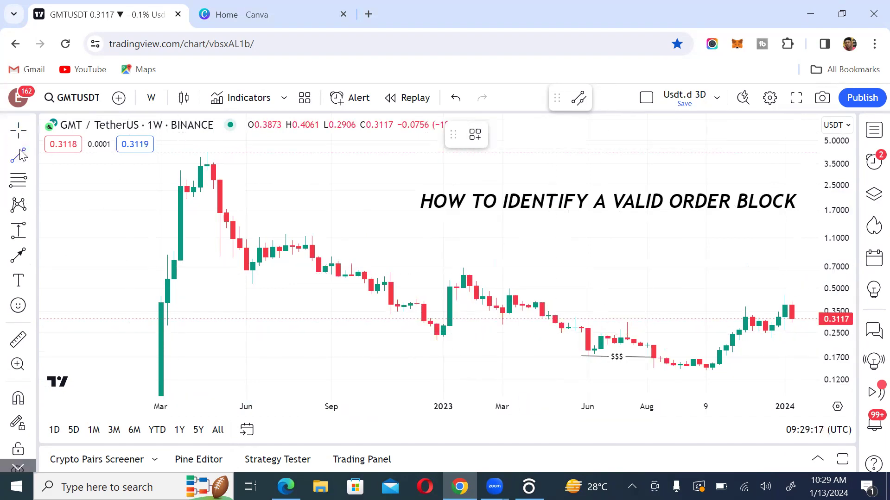
left_click(620, 321)
left_click(753, 320)
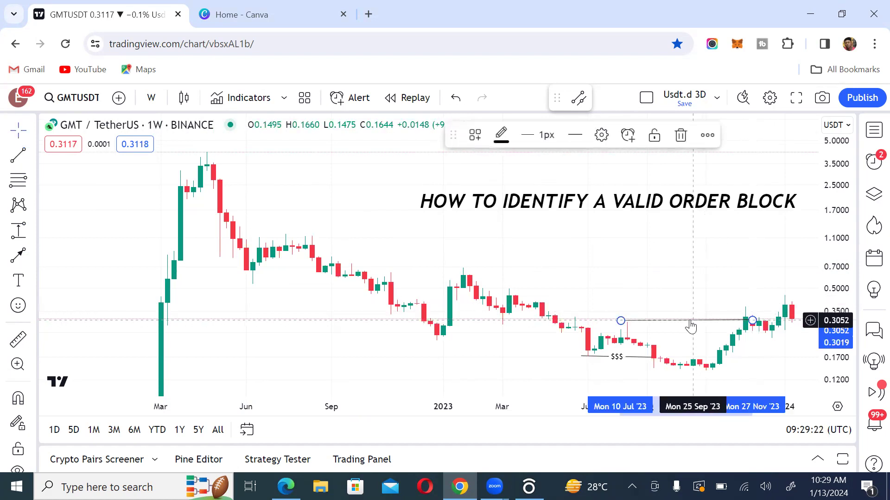
double_click(690, 322)
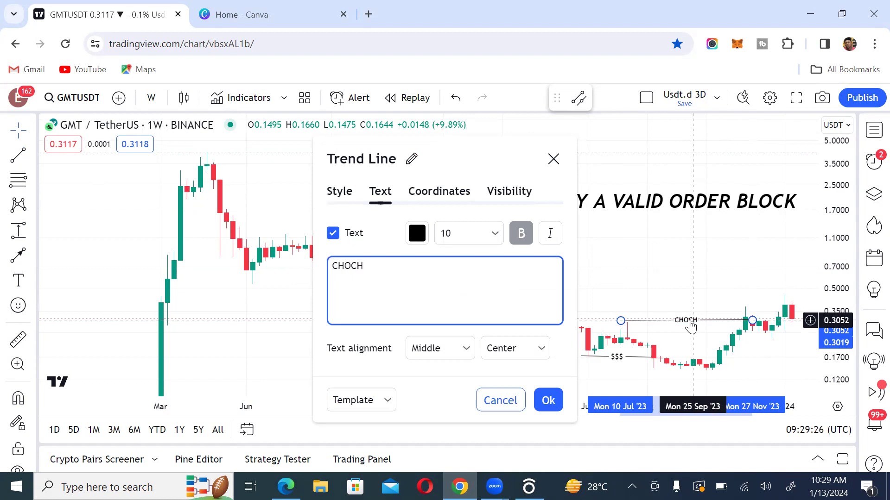
left_click(549, 402)
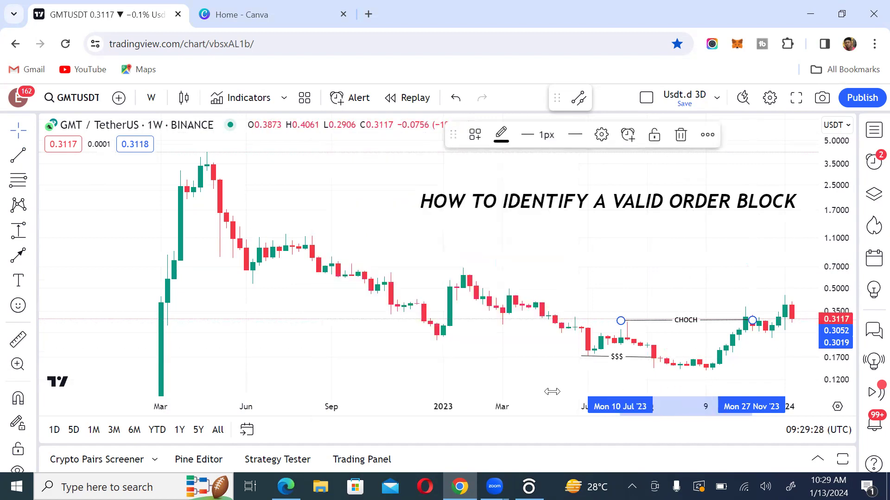
- Extend the later end of the $$$ line to 21 August 2023
left_click_drag(606, 262, 426, 246)
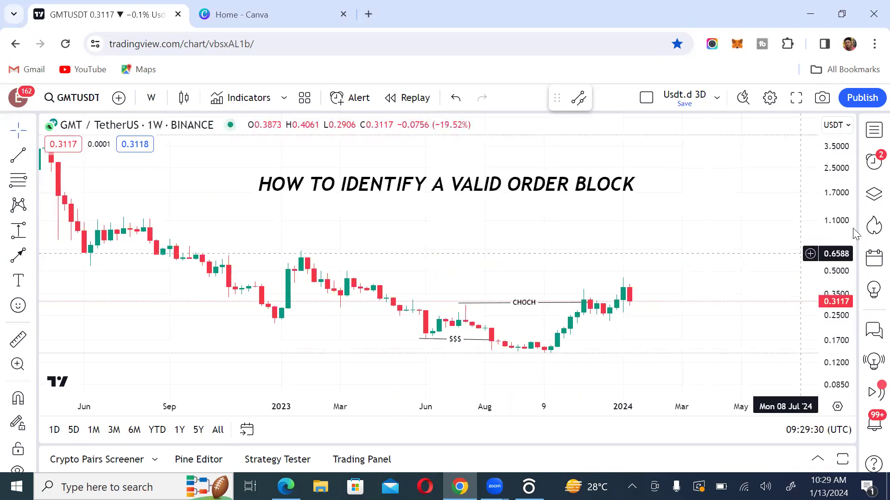
double_click(845, 295)
left_click_drag(558, 272, 599, 244)
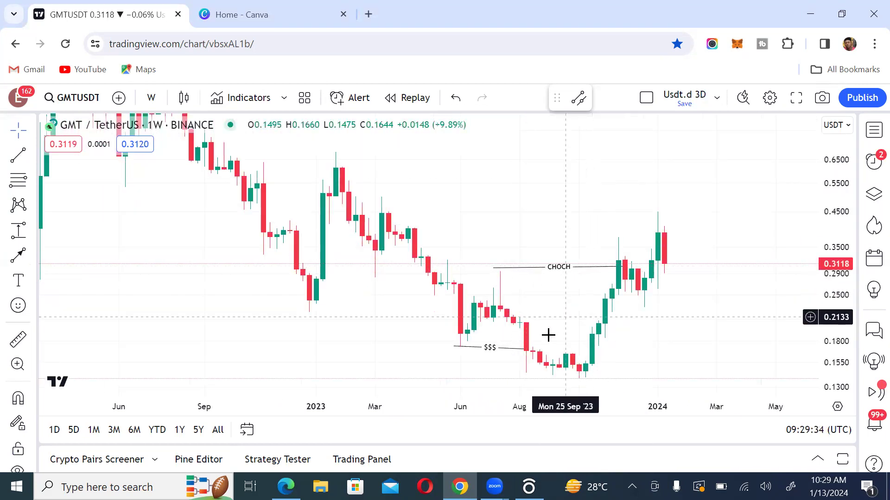
left_click_drag(528, 350, 530, 351)
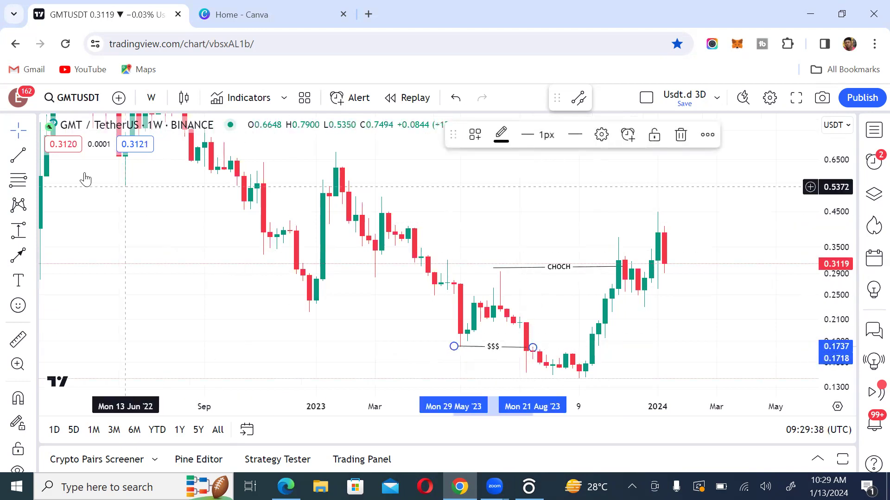
- Draw a trend line at the November 2023 high, from 6 November 2023 to 15 January 2024 at about 0.375, and label it "BOS"
left_click(18, 156)
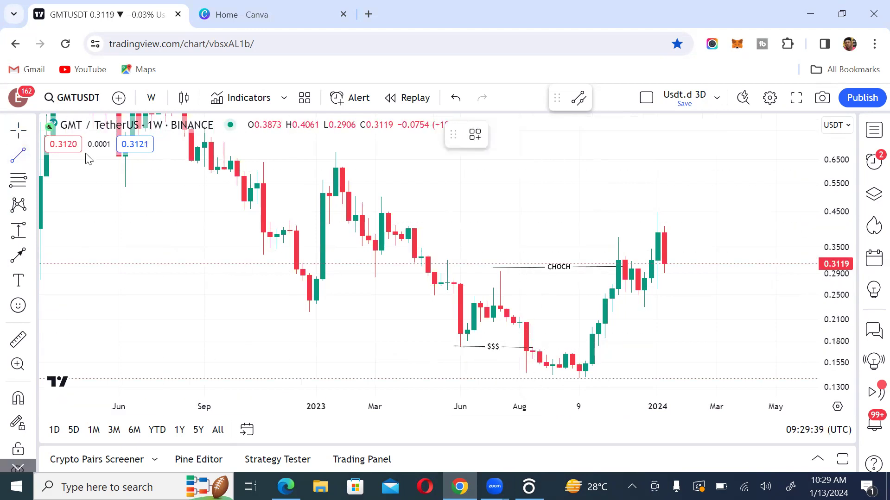
left_click(605, 238)
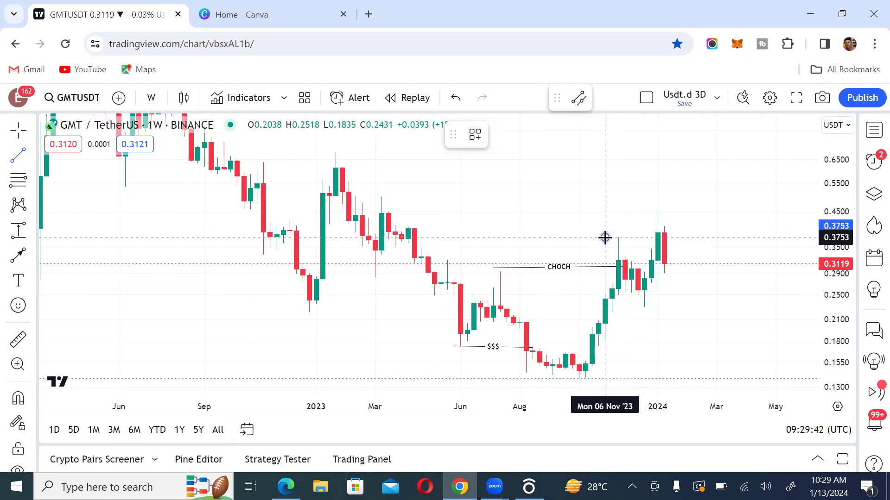
left_click(670, 238)
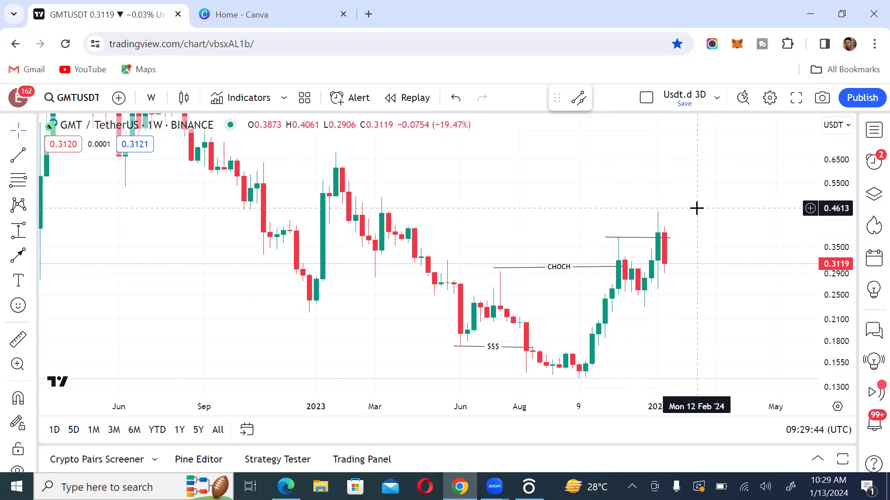
double_click(638, 243)
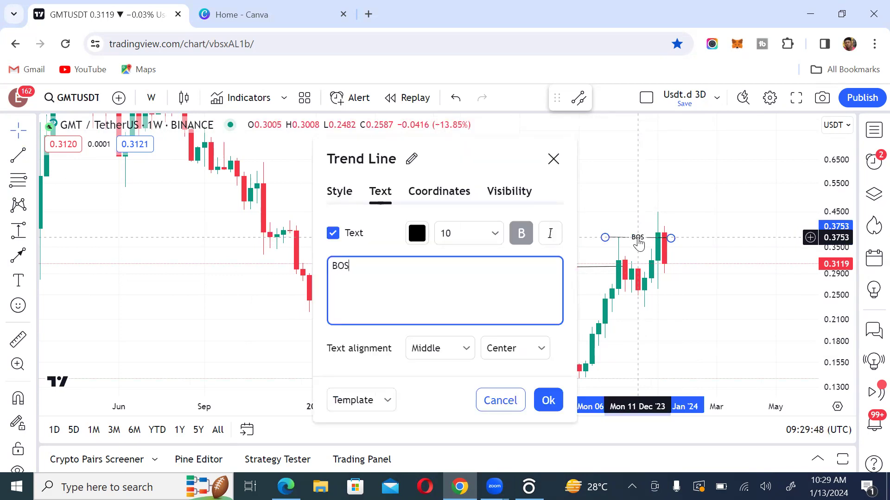
left_click(548, 401)
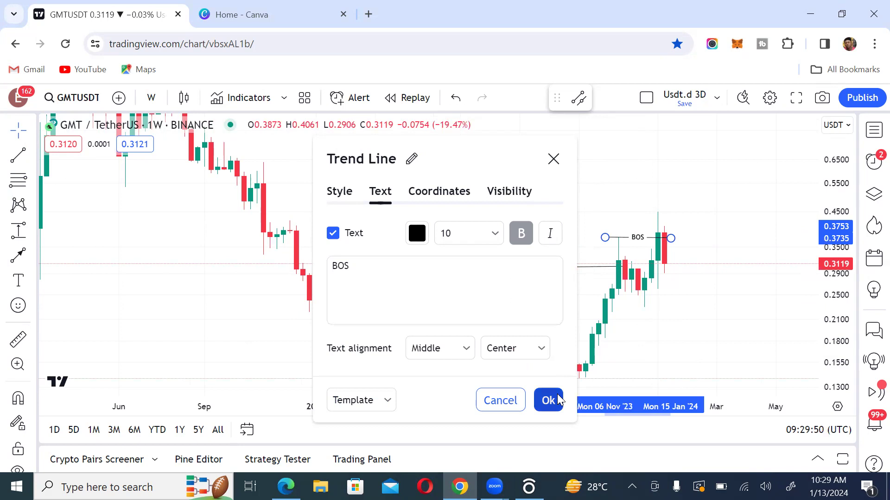
- Switch the chart to the 4-hour timeframe, with the $$$, CHOCH and BOS lines all in view
left_click_drag(713, 201, 663, 209)
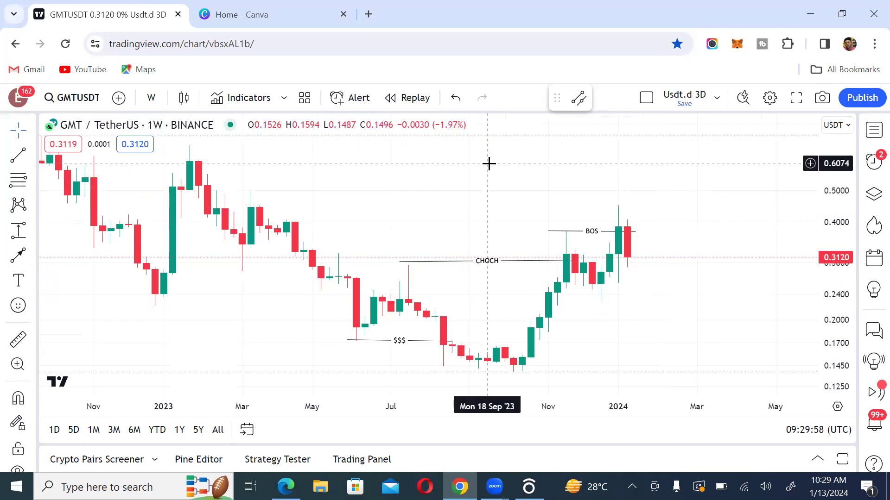
left_click(152, 98)
scroll(216, 348, "down", 5)
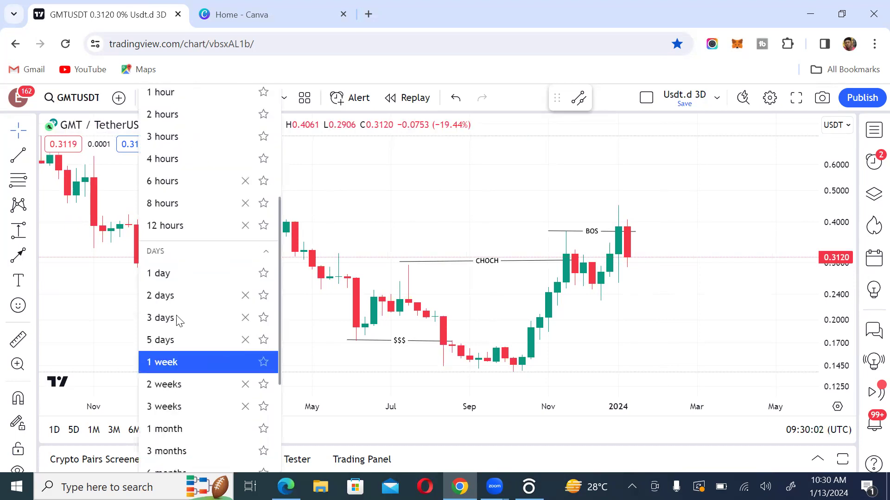
left_click(163, 159)
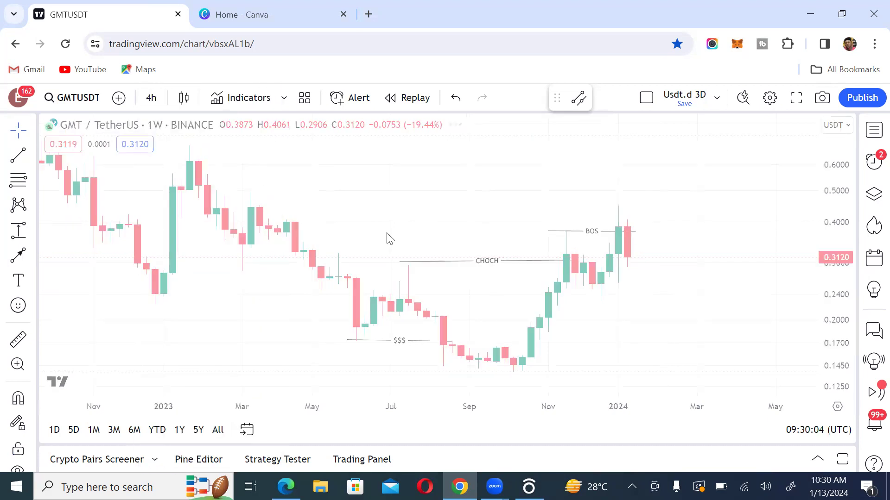
scroll(627, 209, "down", 10)
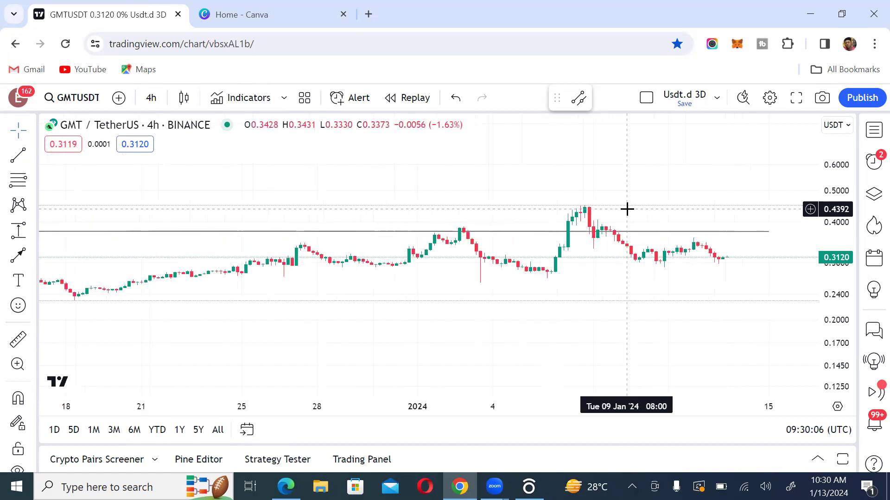
scroll(565, 235, "down", 8)
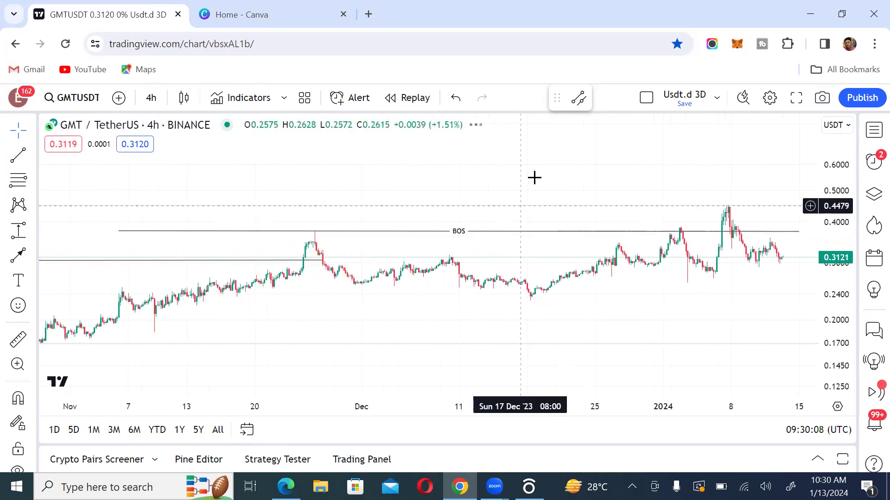
scroll(632, 213, "down", 5)
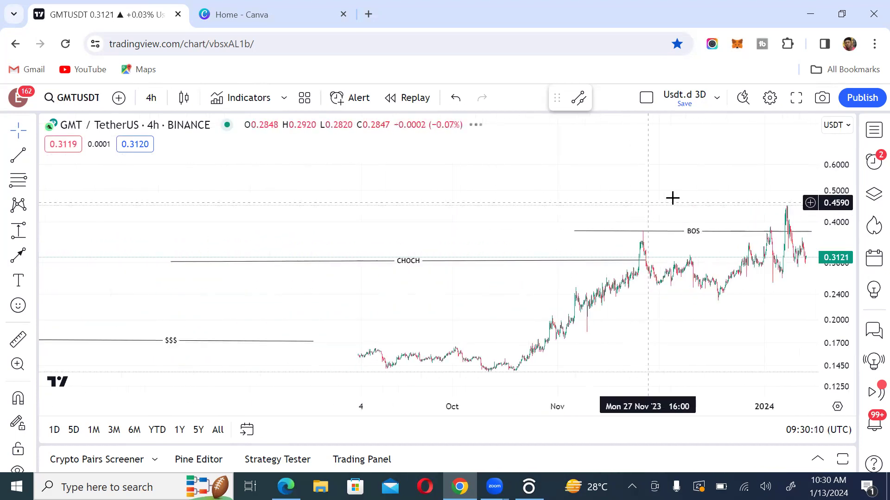
left_click_drag(621, 191, 568, 190)
left_click(604, 228)
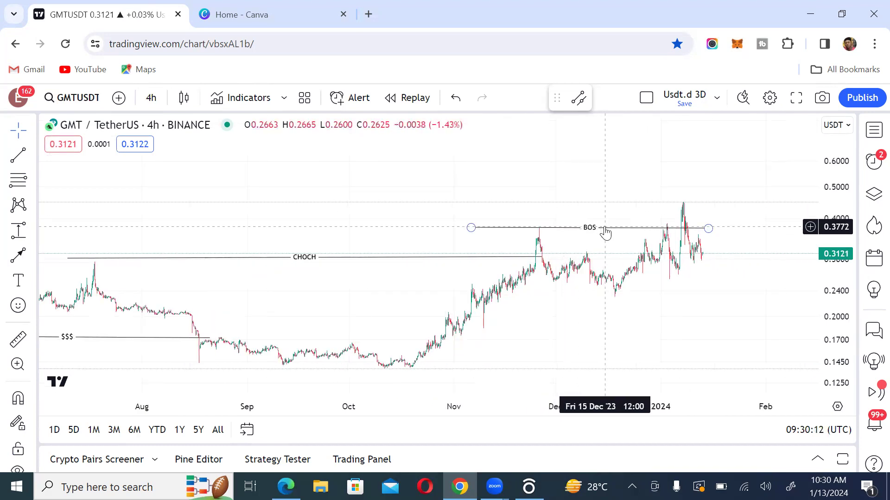
- Move the CHOCH line down slightly to sit at about 0.293 on the July 2023 high
left_click(609, 207)
scroll(610, 207, "down", 3)
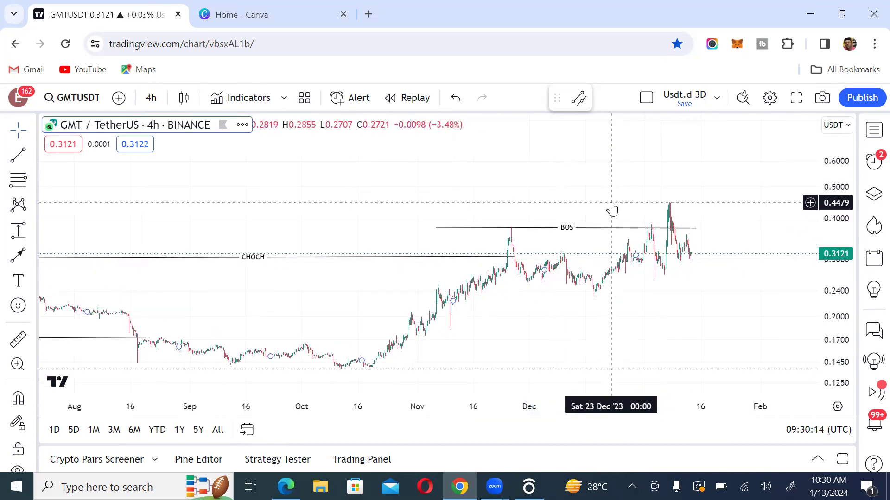
scroll(554, 192, "down", 3)
scroll(533, 204, "down", 2)
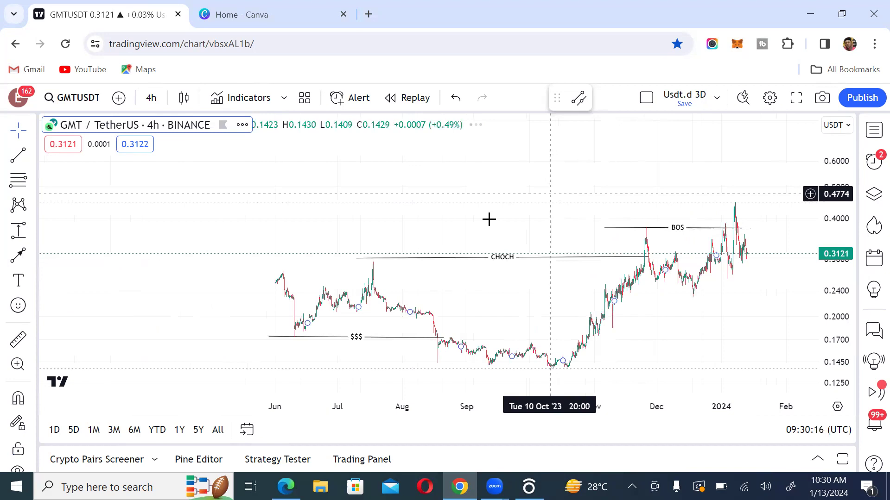
left_click(510, 260)
left_click_drag(509, 263, 508, 261)
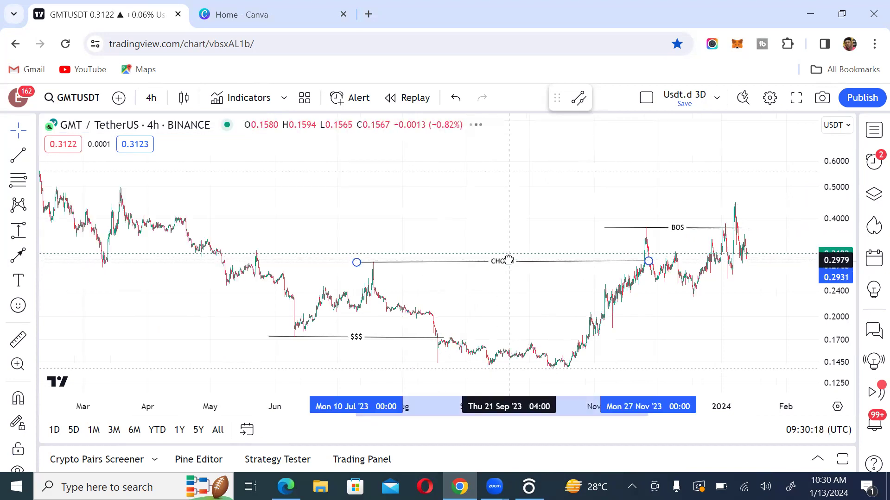
left_click(505, 198)
left_click_drag(532, 195, 502, 188)
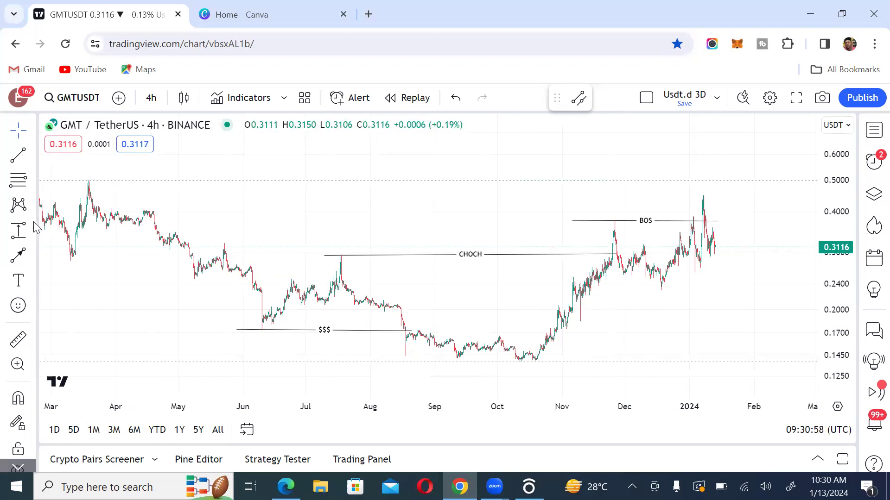
- Add a numbered text note: "It must cause a bos or choch.", "It must sweep liquidity.", "it must have an inefficiency", "There must be some signs of strength."
scroll(18, 315, "down", 3)
scroll(18, 319, "up", 3)
left_click(25, 281)
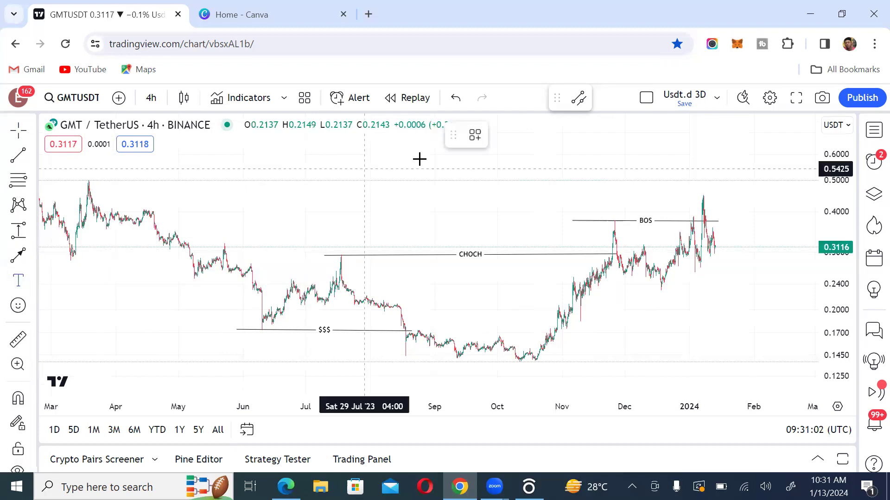
left_click(374, 162)
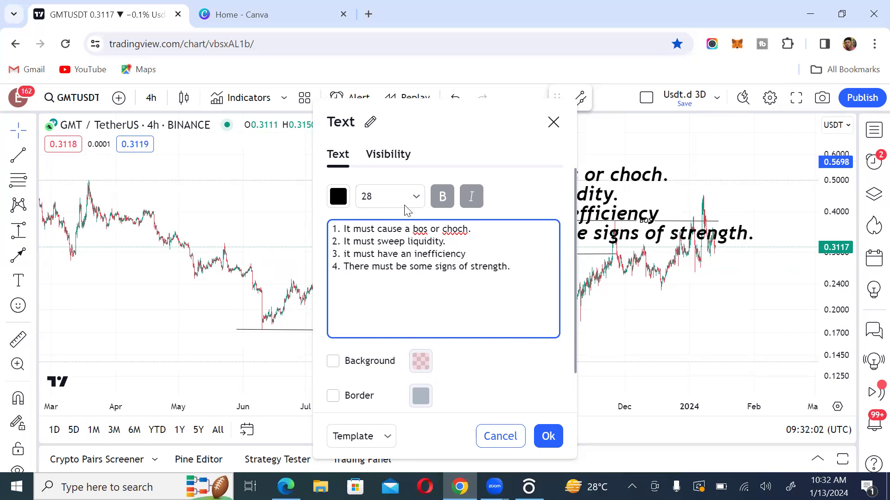
- Set the note's font size to 14 and move the note to 27 April 2023 at about 0.5985, above the price
left_click(416, 197)
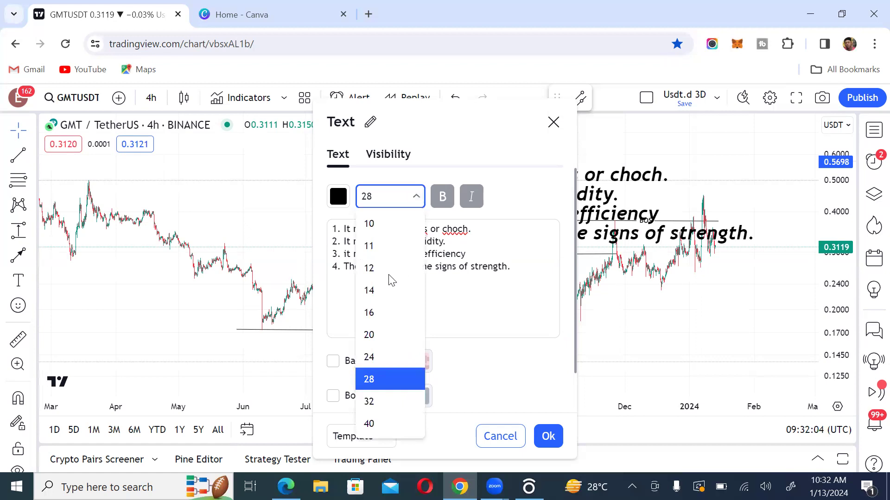
left_click(369, 268)
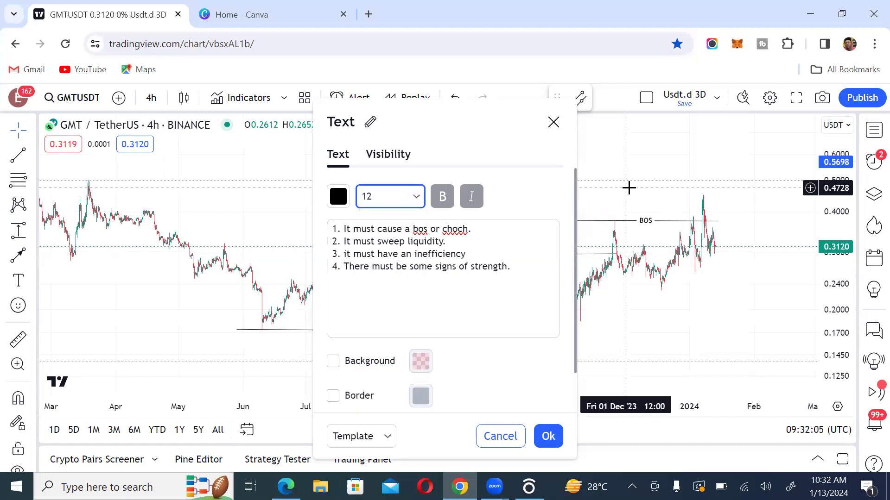
left_click(416, 198)
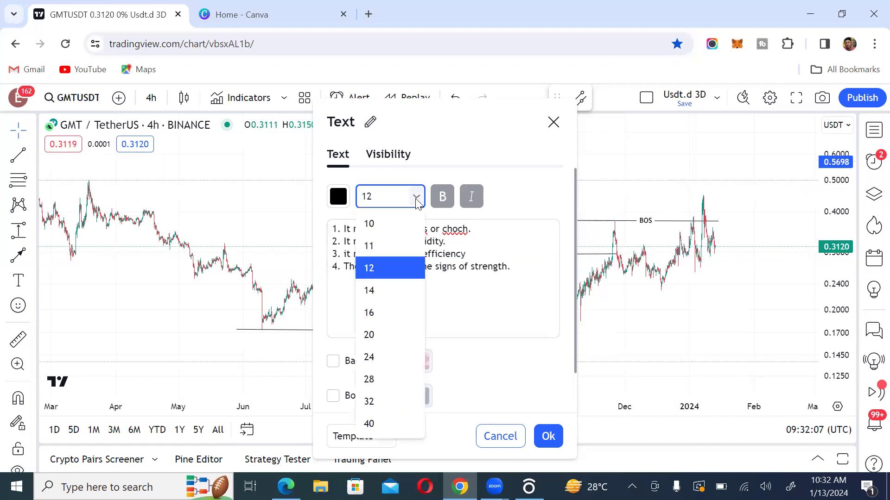
left_click(381, 292)
scroll(493, 343, "down", 1)
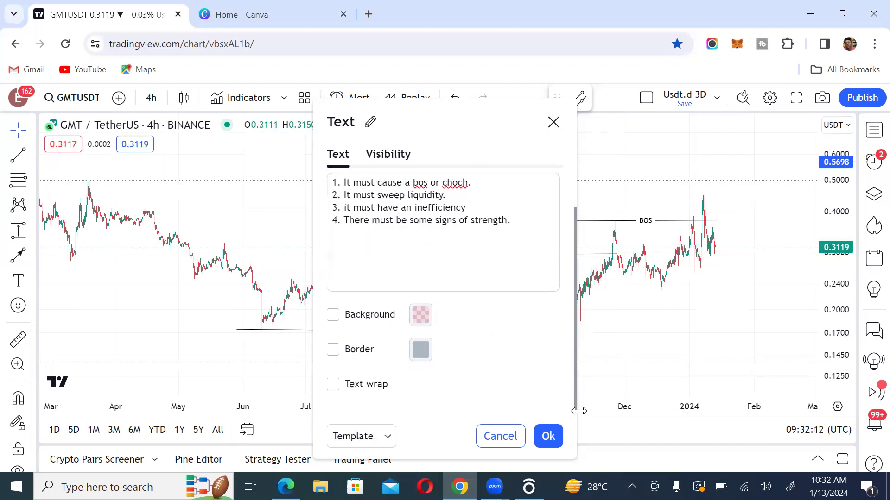
left_click(630, 324)
mouse_move(427, 177)
left_mouse_down()
mouse_move(352, 193)
mouse_move(306, 192)
mouse_move(268, 174)
left_mouse_up()
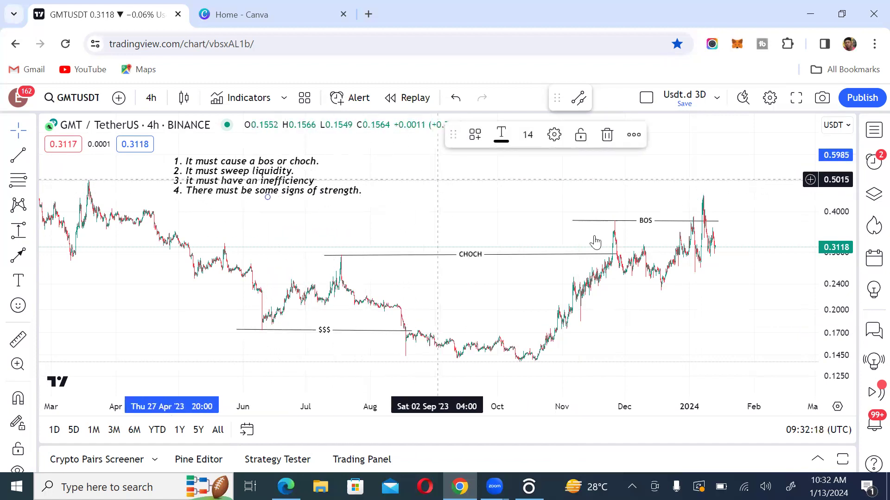
- Compare the four-rule note with the $$$, CHOCH and BOS lines across the whole price structure
left_click_drag(842, 266, 842, 258)
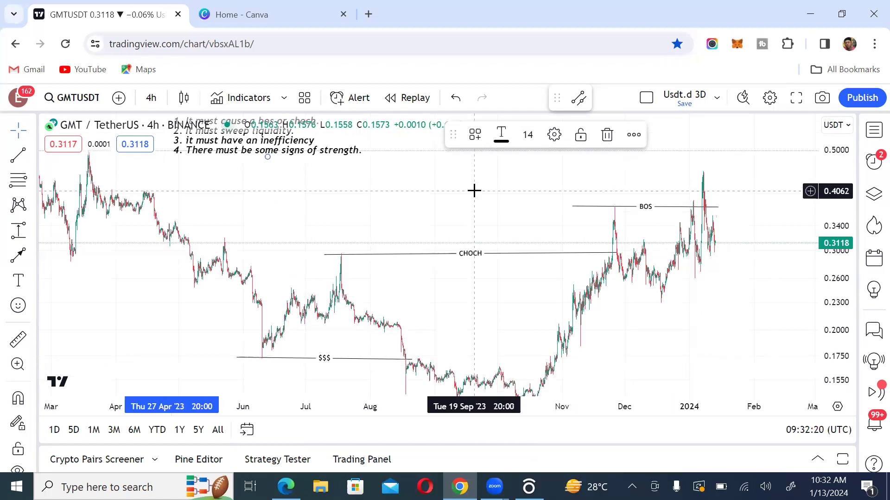
left_click_drag(472, 191, 472, 210)
mouse_move(835, 185)
left_mouse_down()
mouse_move(835, 197)
mouse_move(832, 187)
left_mouse_up()
scroll(515, 163, "up", 3)
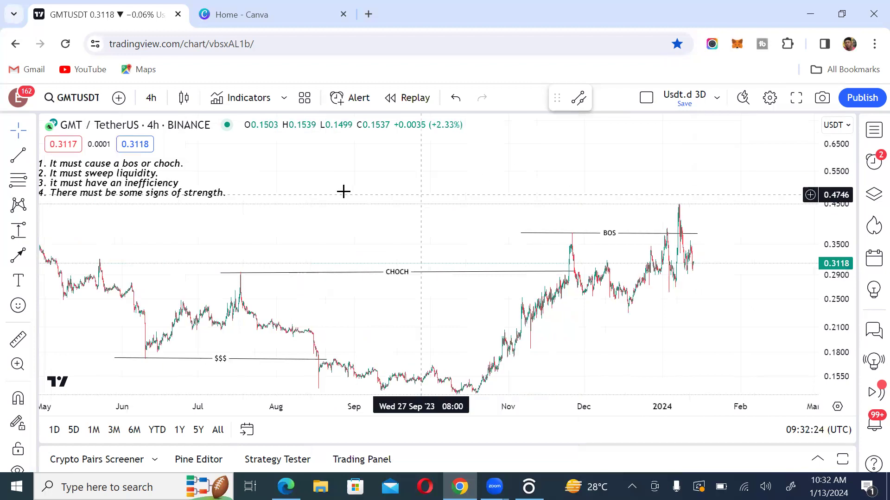
left_click_drag(343, 191, 425, 194)
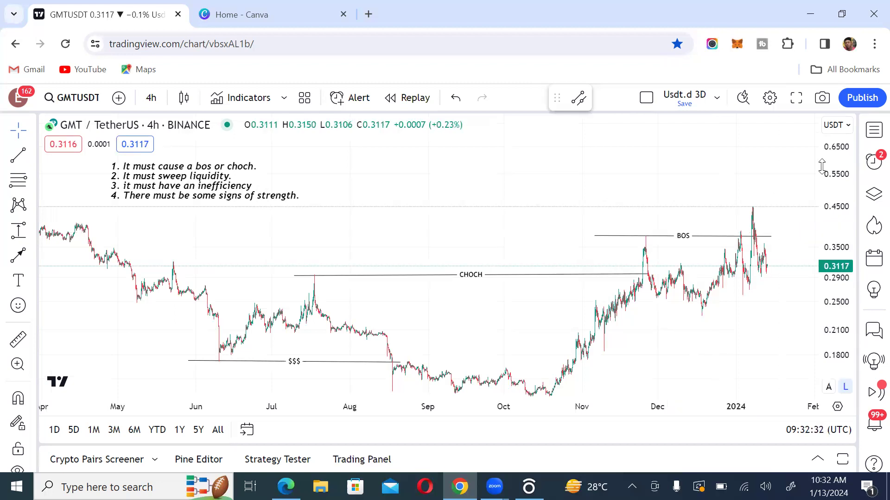
left_click_drag(711, 231, 670, 213)
scroll(669, 213, "up", 1)
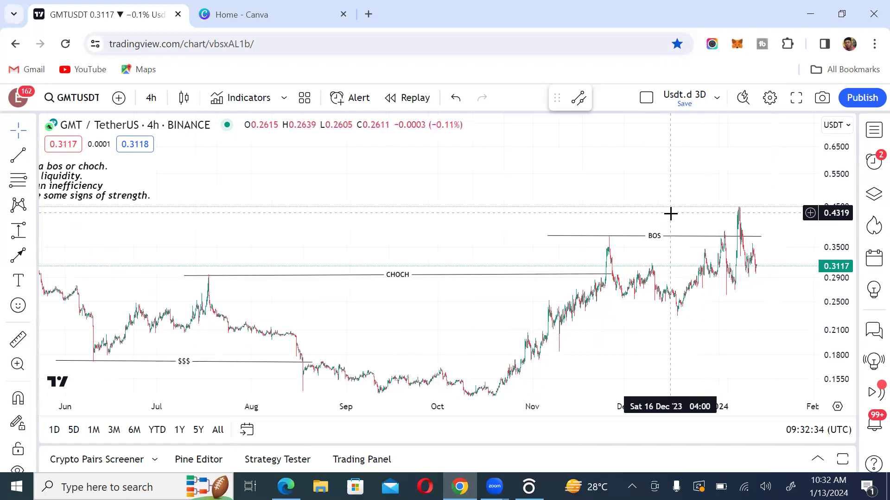
scroll(656, 196, "down", 3)
left_click_drag(834, 215, 835, 222)
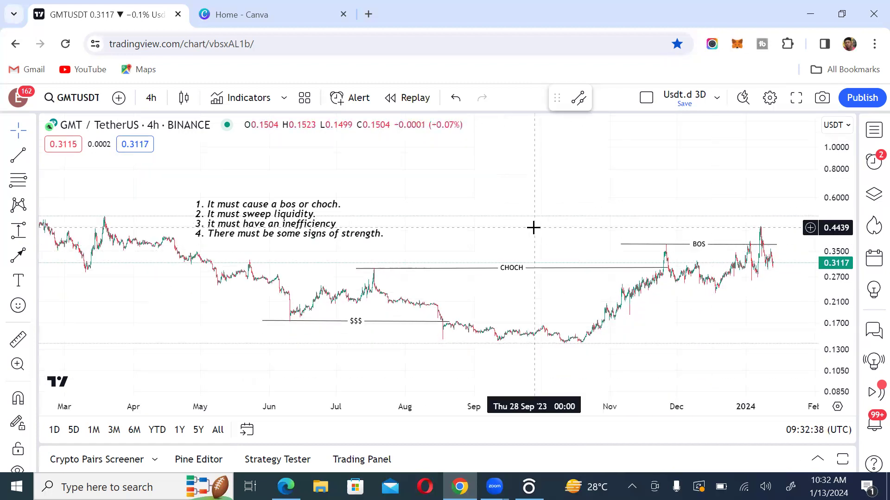
scroll(533, 226, "down", 1)
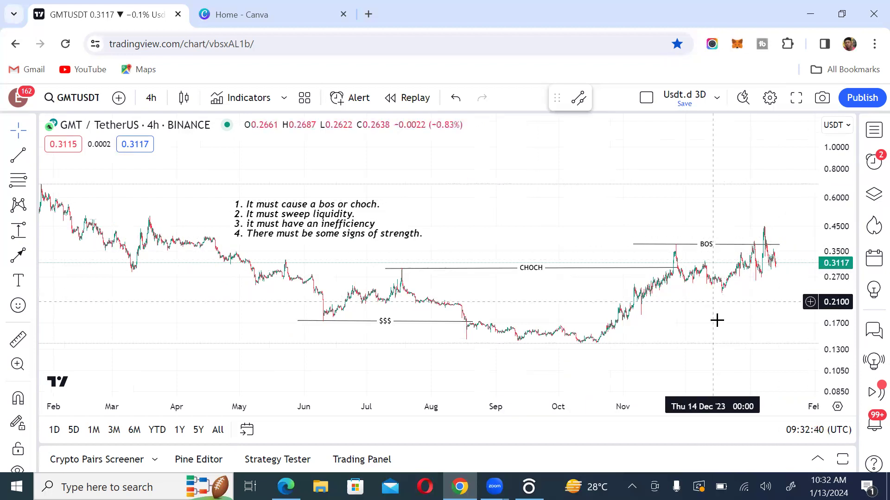
- Examine the price action from November 2023 to January 2024 around the BOS line and the December low
scroll(772, 284, "up", 1)
scroll(771, 284, "up", 3)
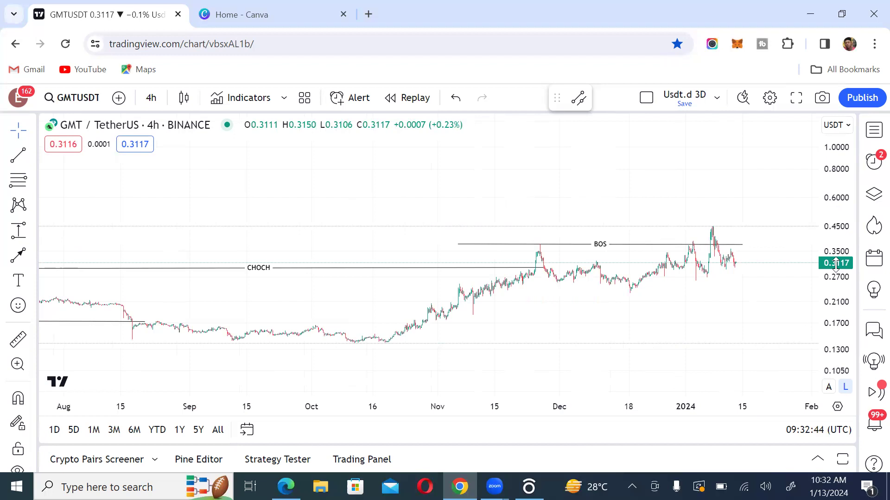
scroll(719, 272, "up", 3)
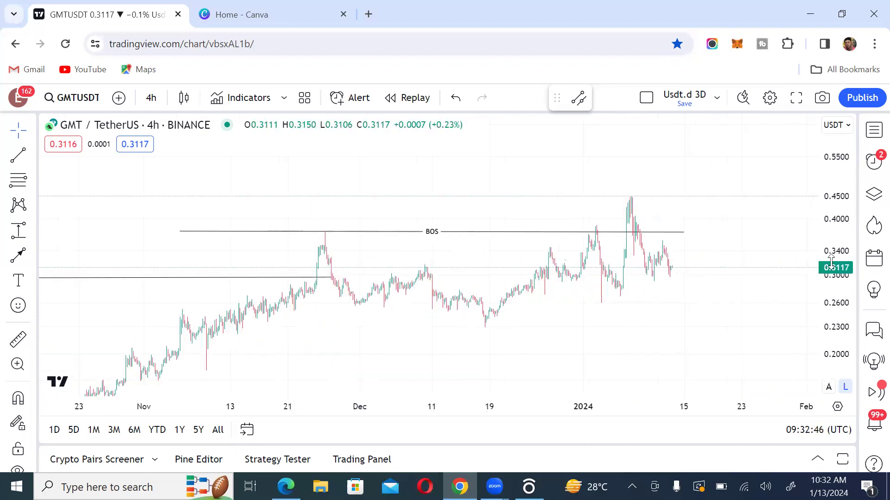
scroll(321, 226, "up", 2)
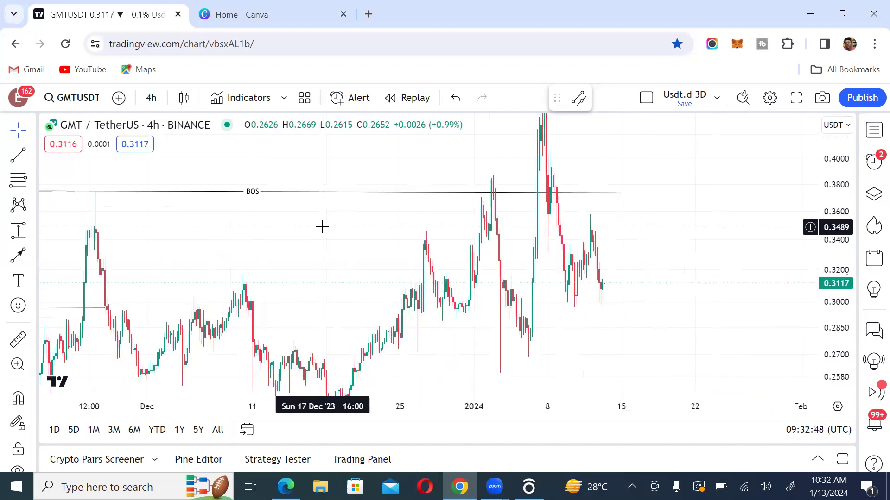
left_click_drag(707, 229, 772, 193)
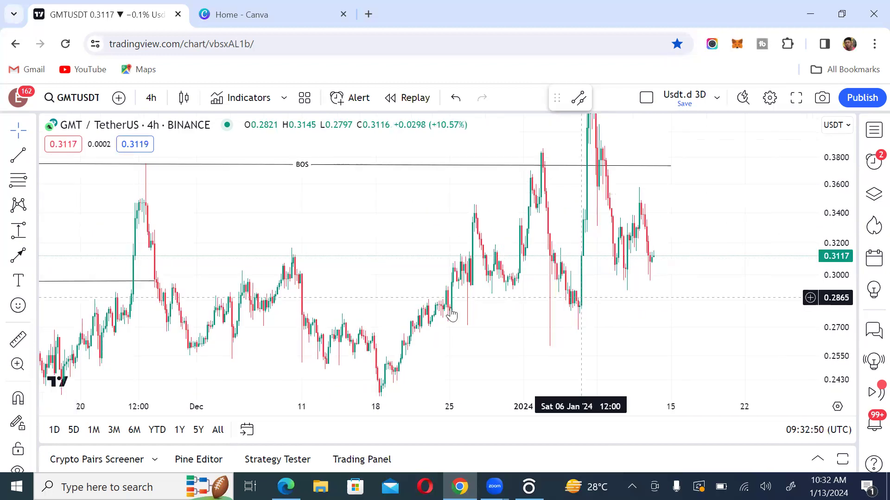
left_click_drag(344, 226, 433, 230)
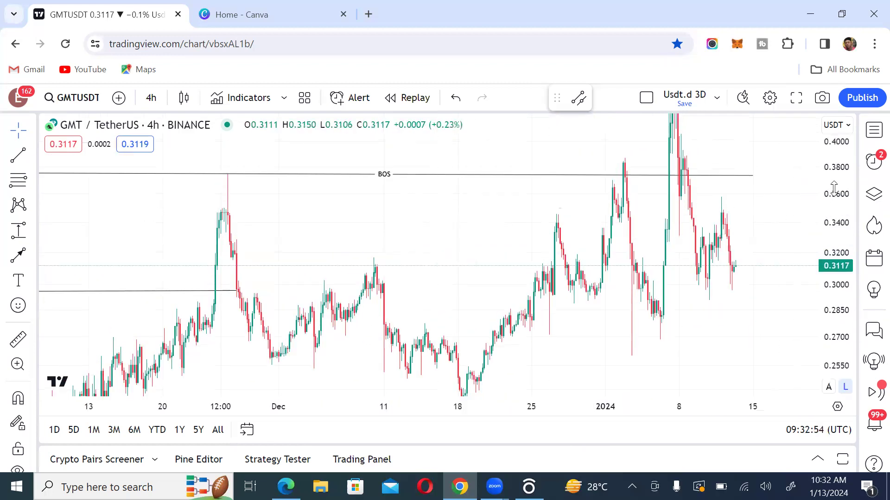
left_click_drag(838, 194, 824, 201)
scroll(683, 208, "up", 5)
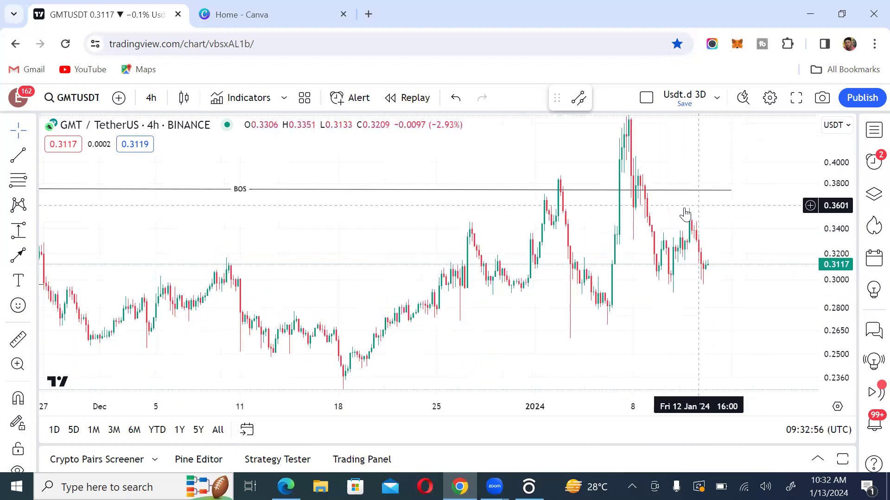
scroll(485, 204, "down", 5)
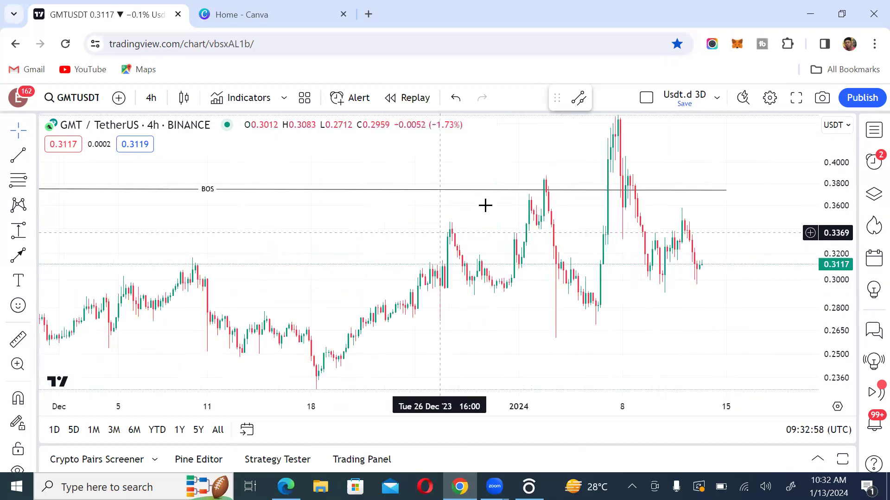
left_click_drag(650, 254, 669, 234)
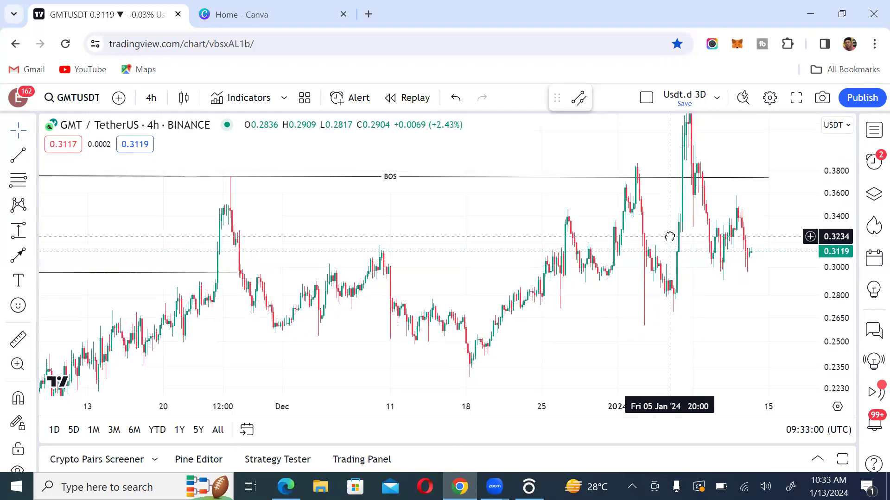
scroll(518, 237, "down", 3)
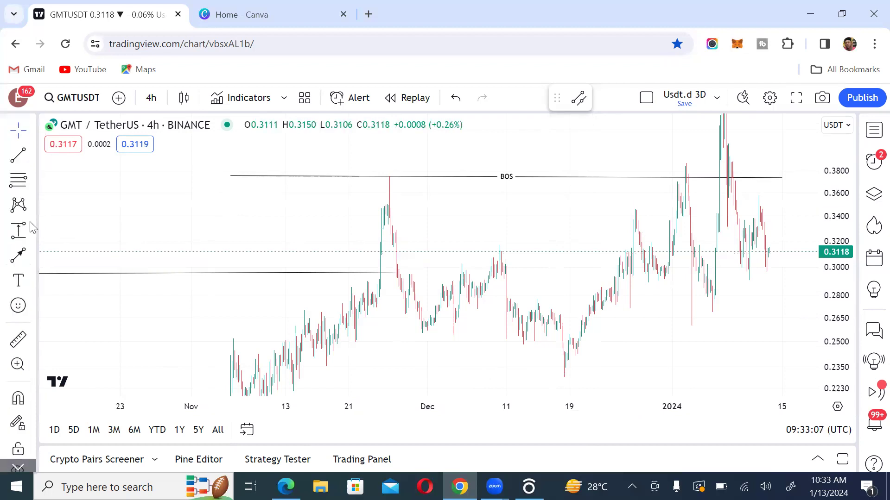
- Draw a rectangle at the mid-December 2023 low, from 17 December 2023 to about 9 January 2024, between about 0.266 and 0.235
left_click(36, 253)
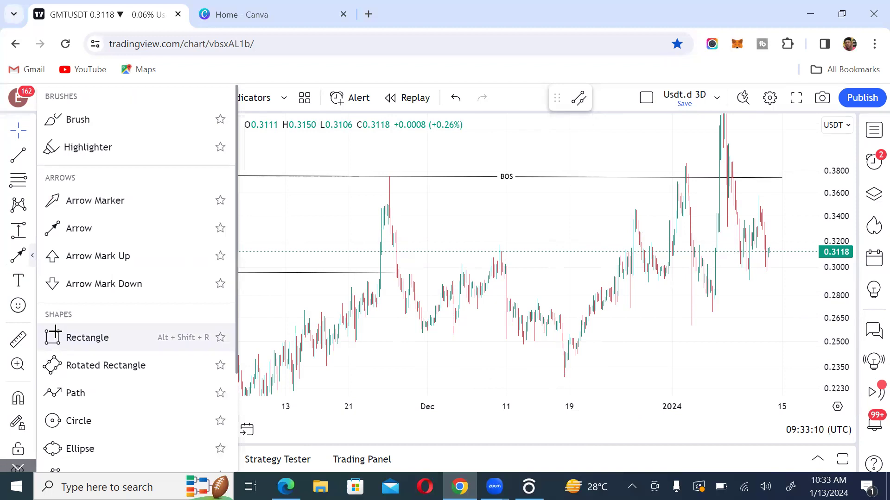
left_click(58, 340)
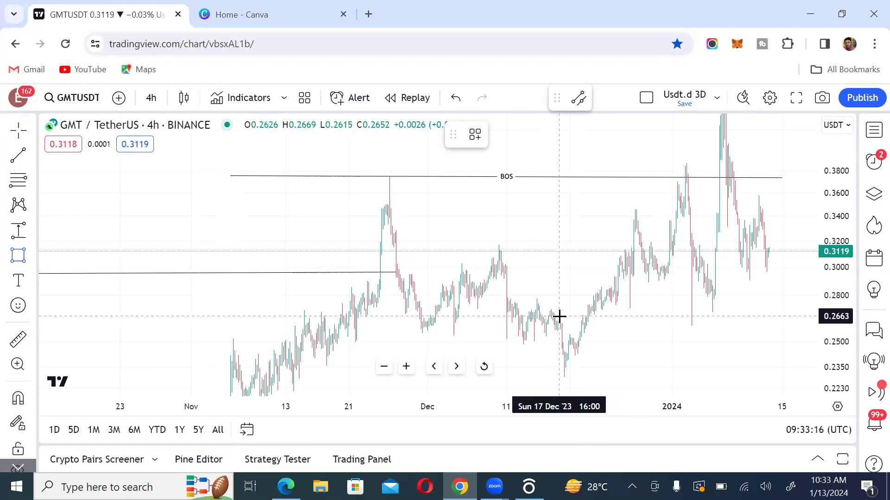
left_click_drag(559, 316, 735, 369)
left_click(558, 293)
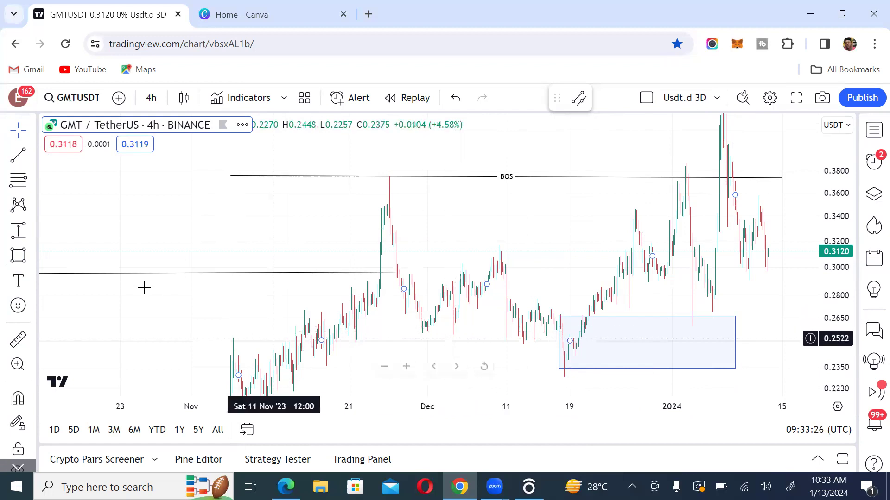
- Draw a trend line along the lows before the rectangle, from about 10 to 18 December 2023 at about 0.251, label it "$$$" and fine-tune its ends
left_click(19, 157)
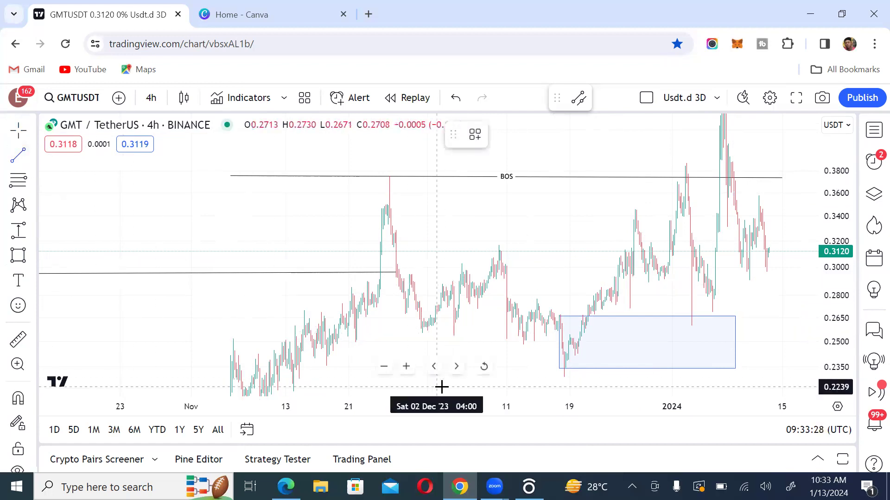
left_click(501, 341)
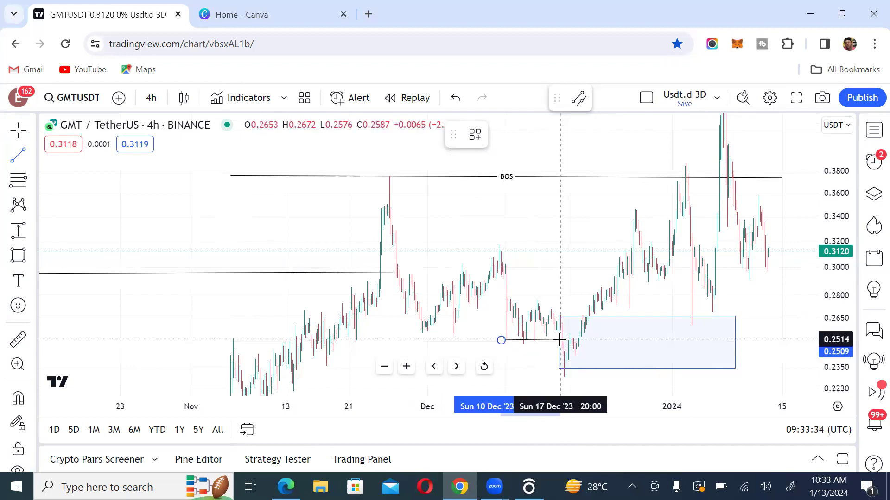
left_click(561, 340)
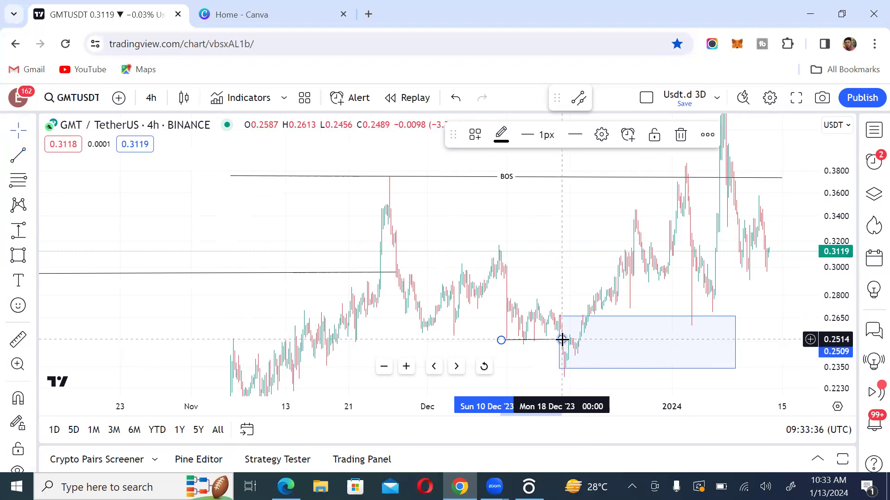
left_click(586, 283)
double_click(535, 341)
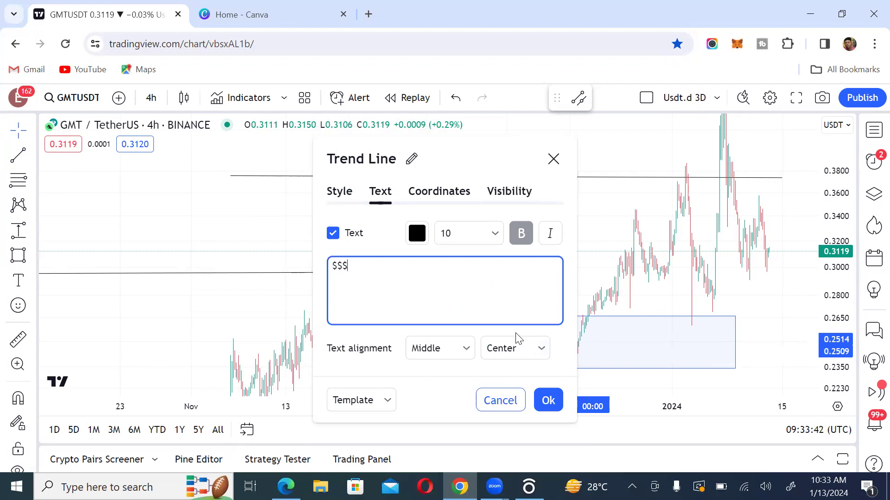
left_click(553, 403)
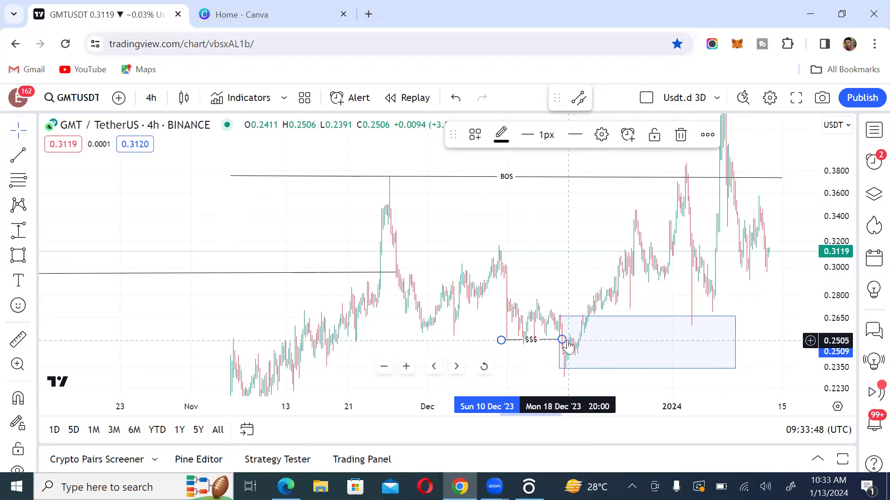
left_click_drag(562, 340, 562, 340)
left_click_drag(501, 340, 502, 340)
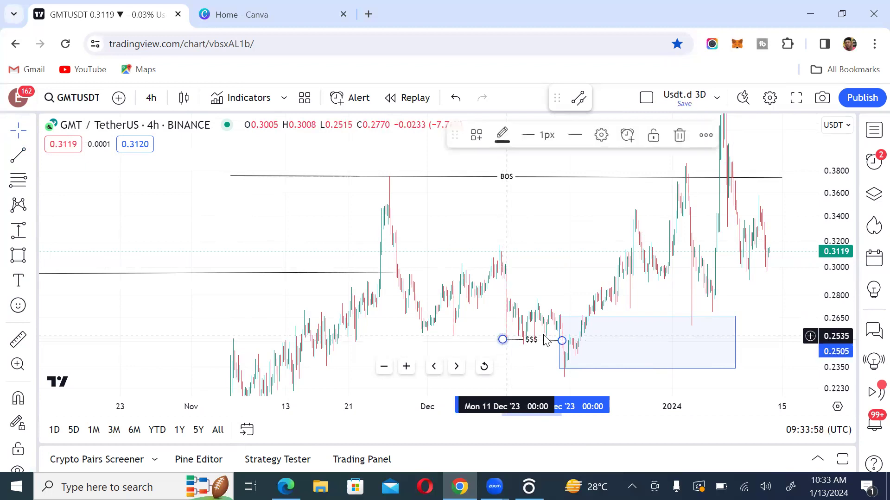
- Adjust the end of the "$$$" line where it meets the rectangle at about 18 December 2023
left_click_drag(566, 339, 564, 341)
left_click(544, 258)
scroll(509, 260, "up", 3)
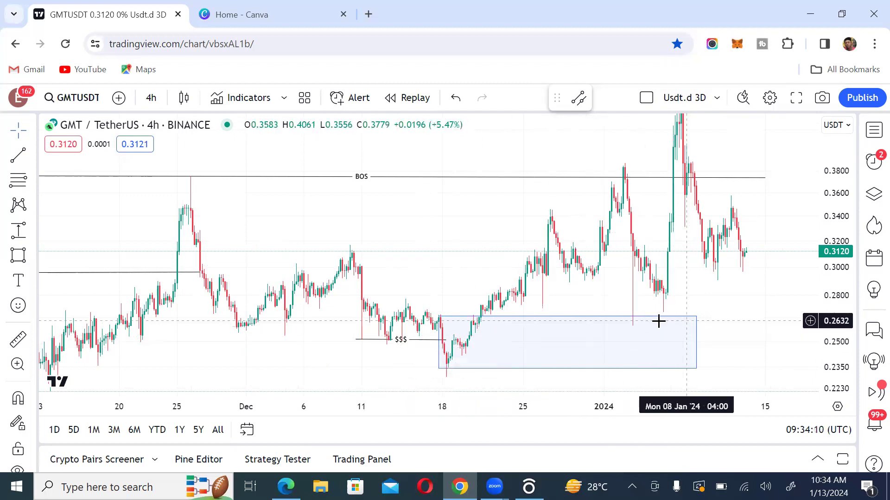
- Shorten the BOS line so it runs from the peak at about 25 November 2023 to about 2 January 2024
scroll(490, 271, "down", 2)
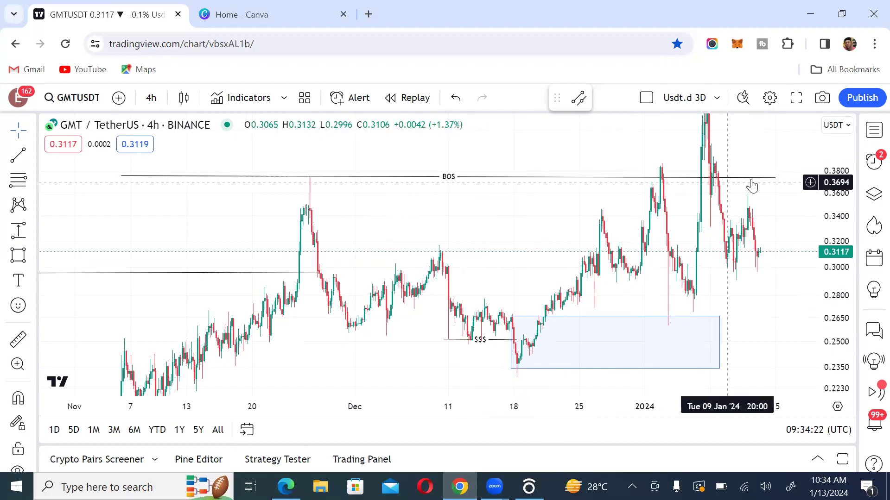
left_click_drag(775, 177, 662, 181)
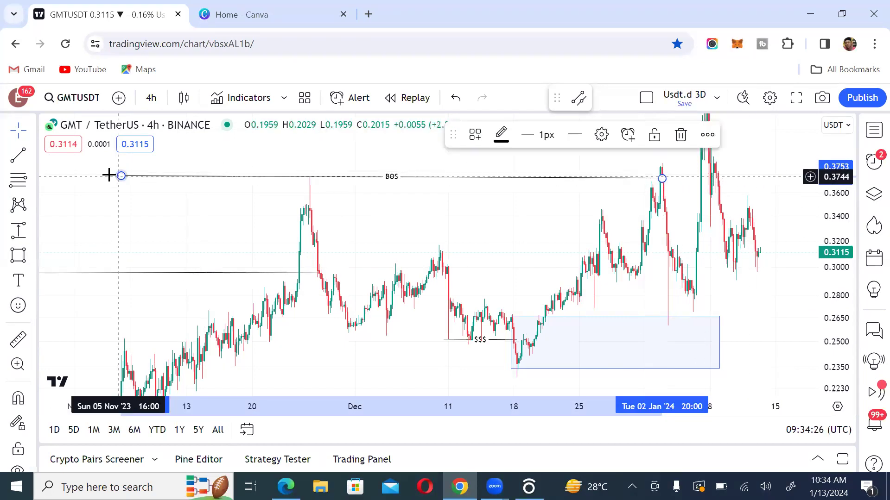
left_click_drag(121, 176, 307, 180)
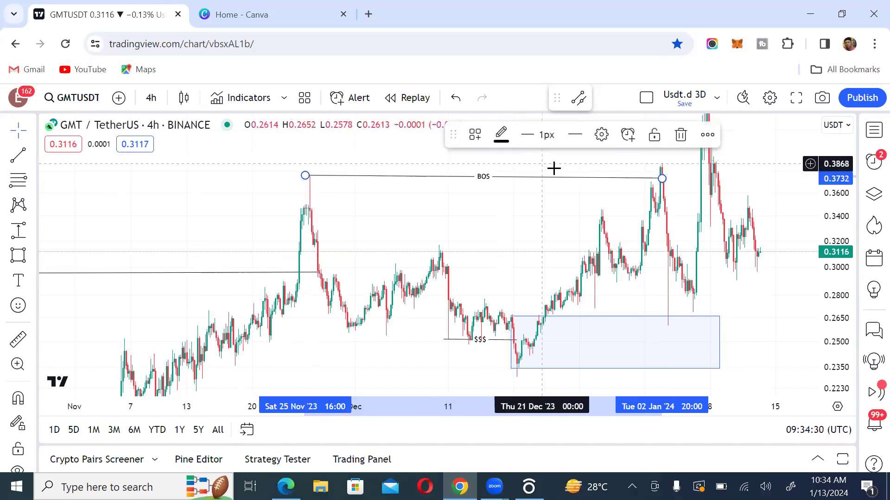
left_click(580, 163)
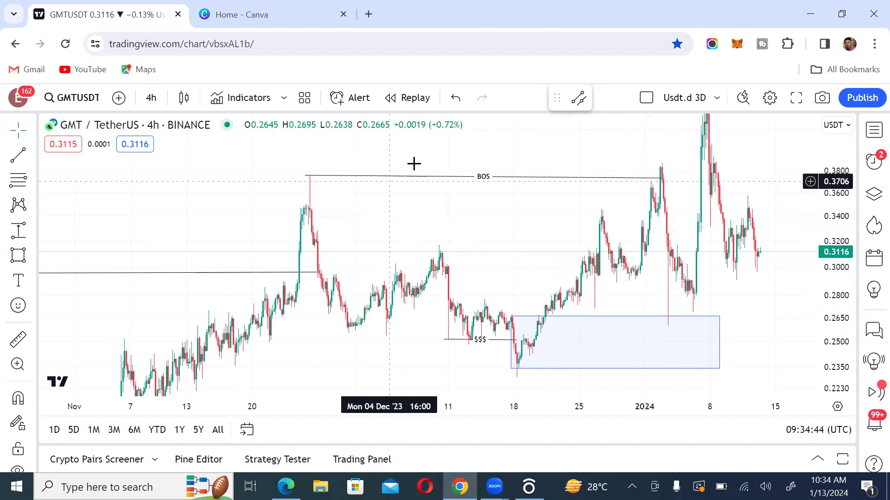
- Add a fifth rule to the text note reading "5. There must be an inducement"
left_click_drag(324, 182, 312, 200)
left_click_drag(230, 214, 135, 215)
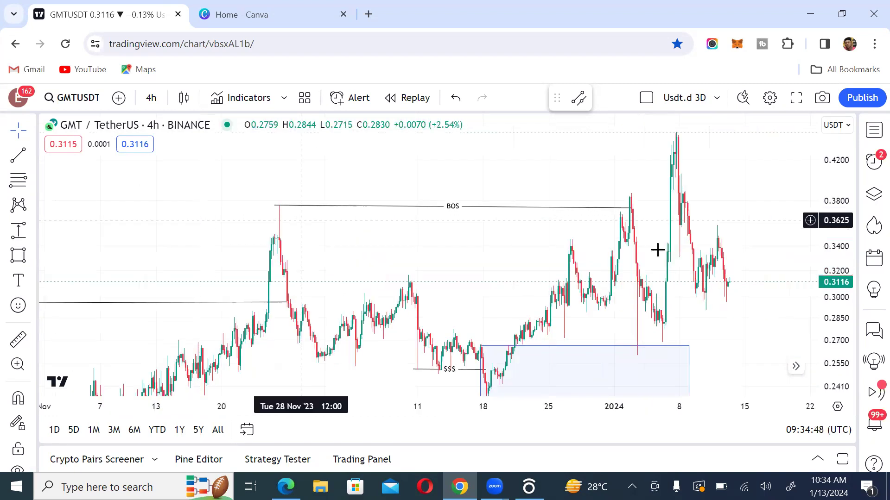
left_click_drag(834, 213, 834, 250)
scroll(499, 205, "down", 10)
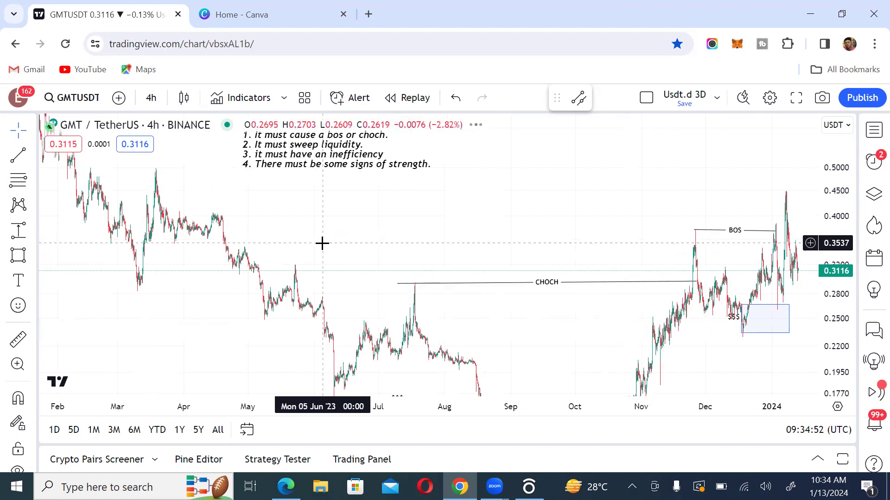
double_click(420, 173)
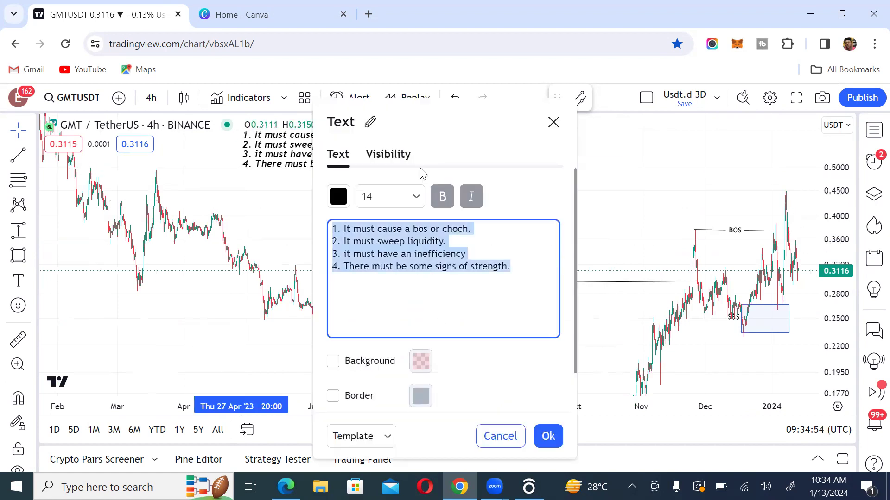
left_click(514, 265)
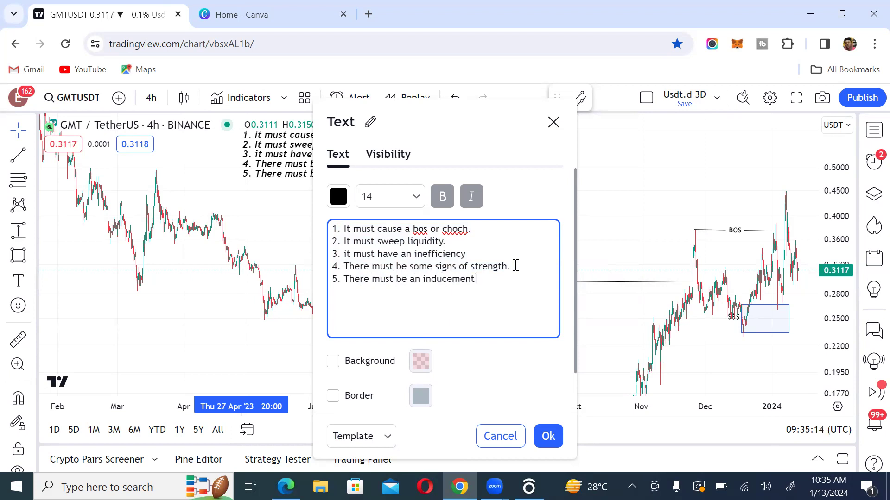
left_click(606, 218)
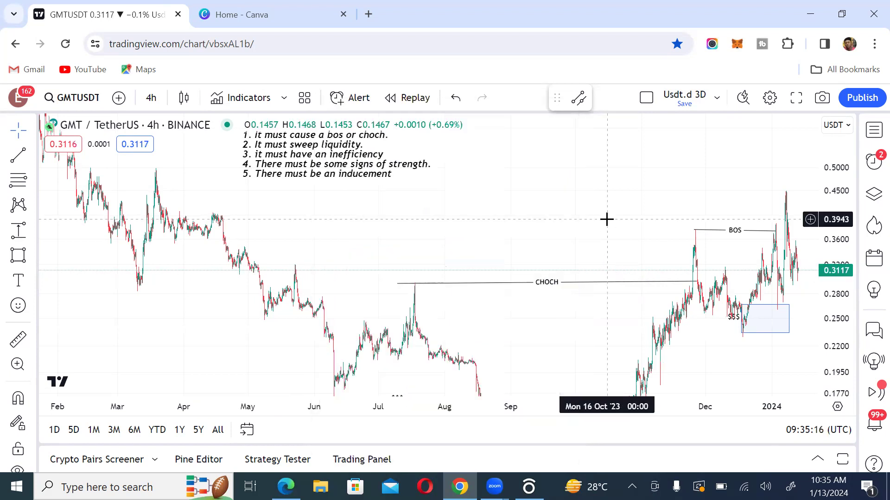
- Examine the price action from the mid-December rectangle through the BOS line to the January 2024 high and pullback
left_click_drag(606, 219, 454, 179)
scroll(616, 258, "up", 2)
scroll(616, 259, "up", 4)
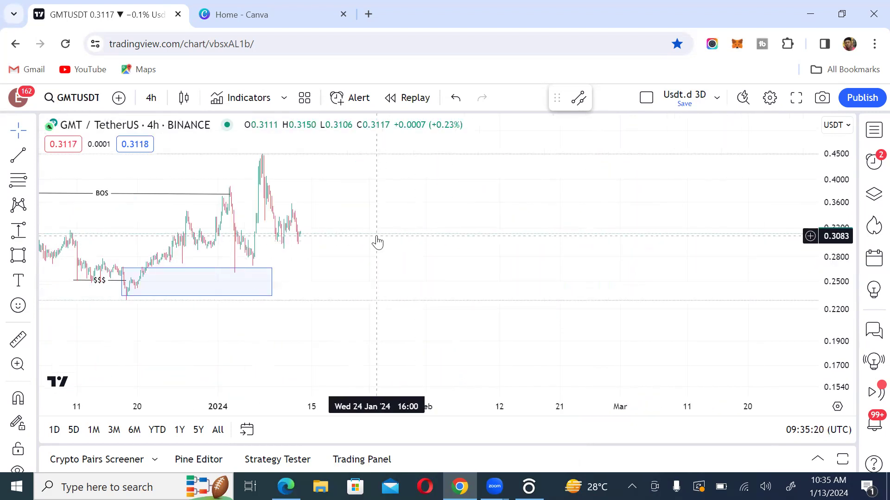
left_click_drag(378, 242, 695, 238)
scroll(675, 246, "up", 3)
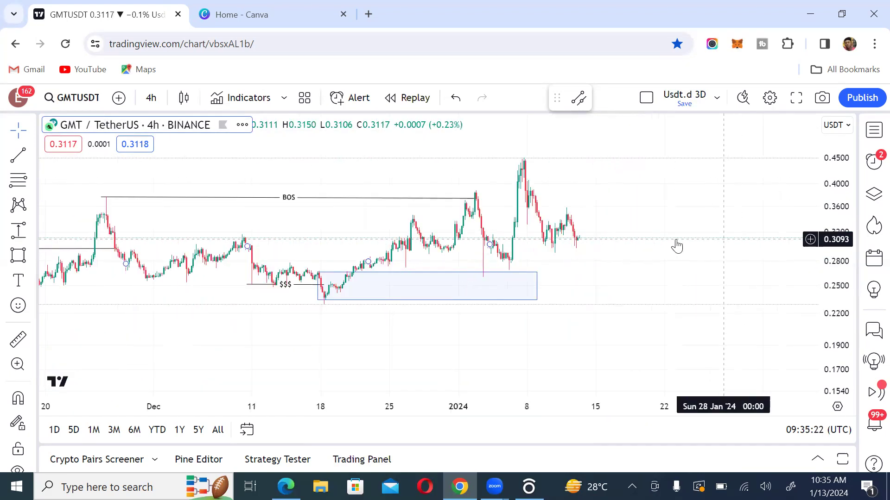
scroll(648, 225, "up", 1)
scroll(556, 222, "up", 1)
left_click_drag(615, 213, 746, 213)
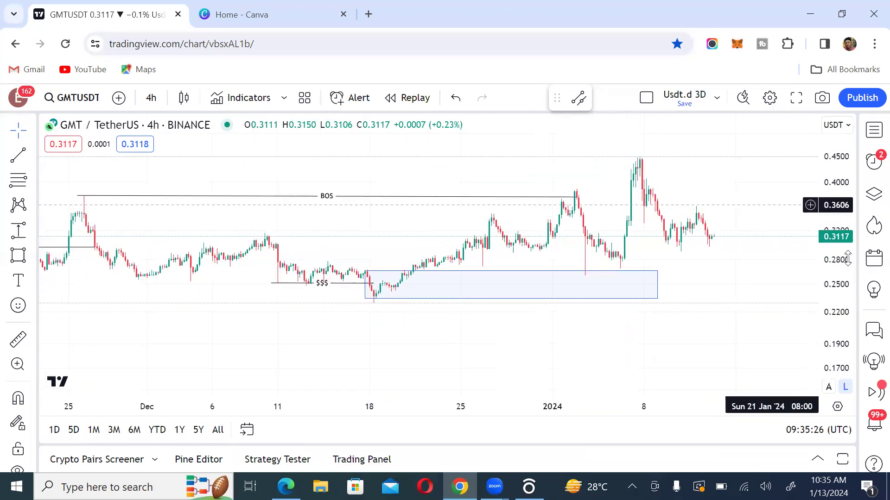
scroll(843, 254, "up", 2)
scroll(842, 254, "up", 2)
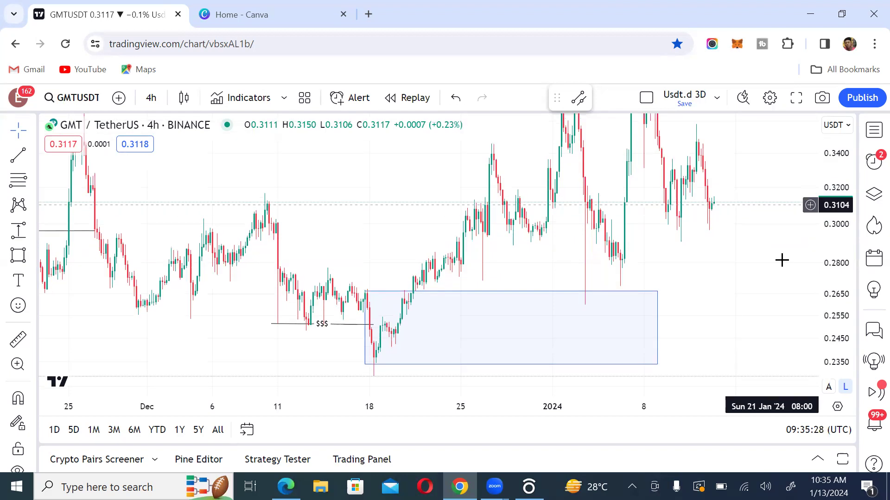
scroll(833, 182, "down", 3)
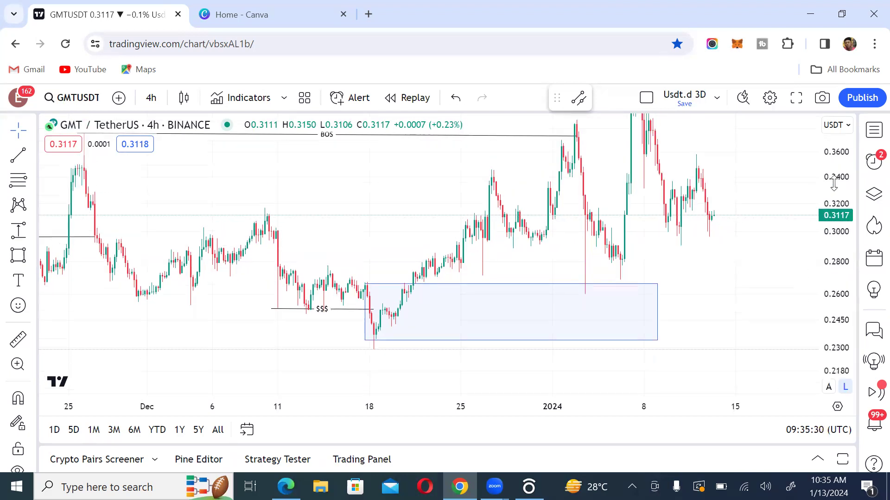
scroll(687, 255, "up", 2)
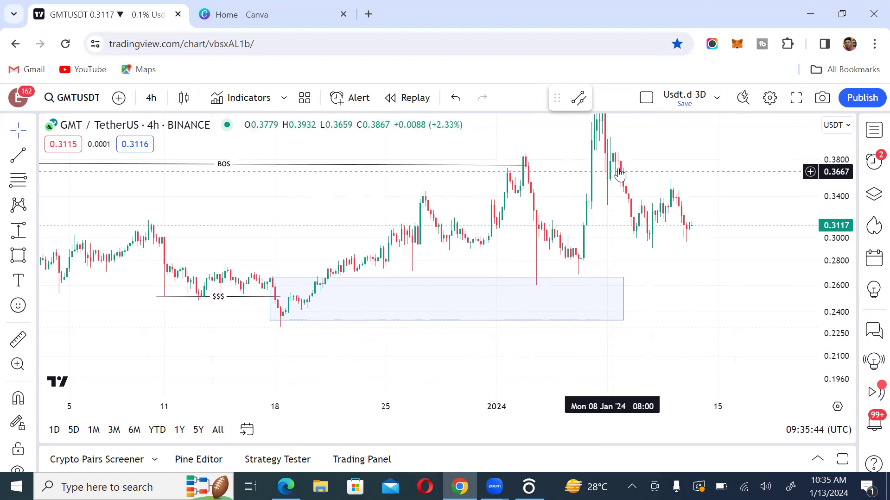
left_click_drag(753, 194, 753, 226)
left_click_drag(843, 152, 839, 166)
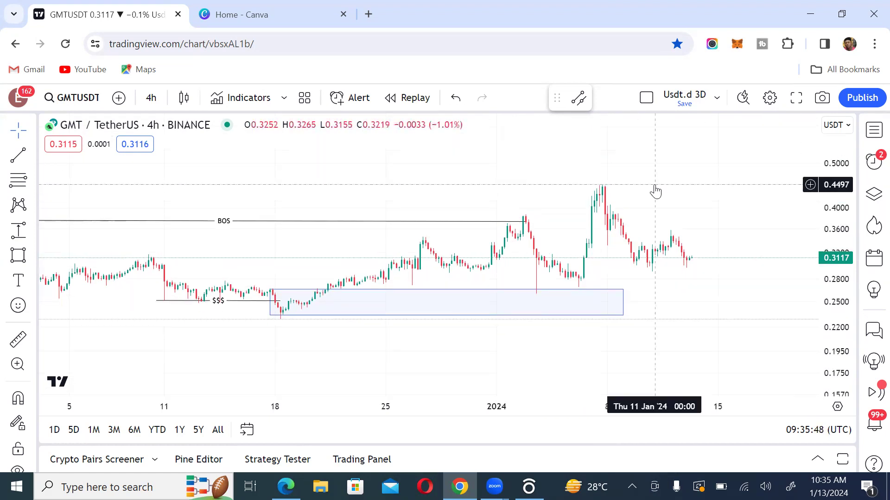
scroll(598, 210, "up", 2)
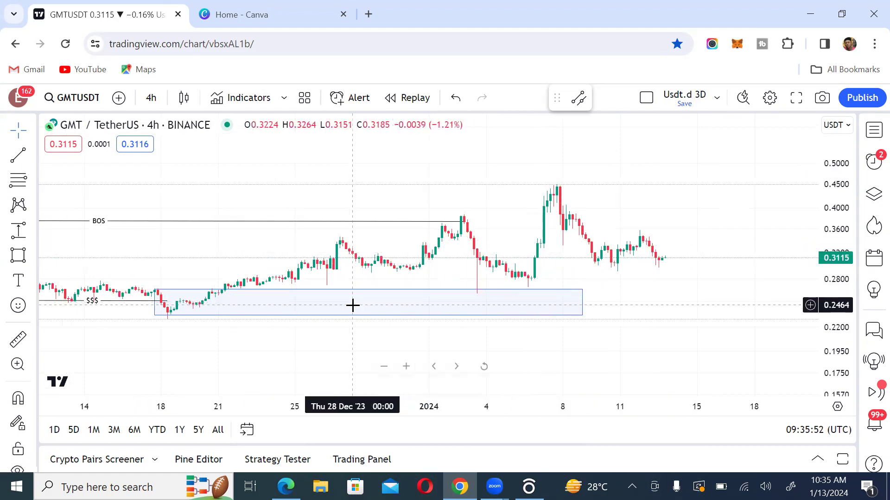
- Draw a short trend line along the 8 January 2024 low, from about 7 to 9 January at about 0.334
left_click(19, 156)
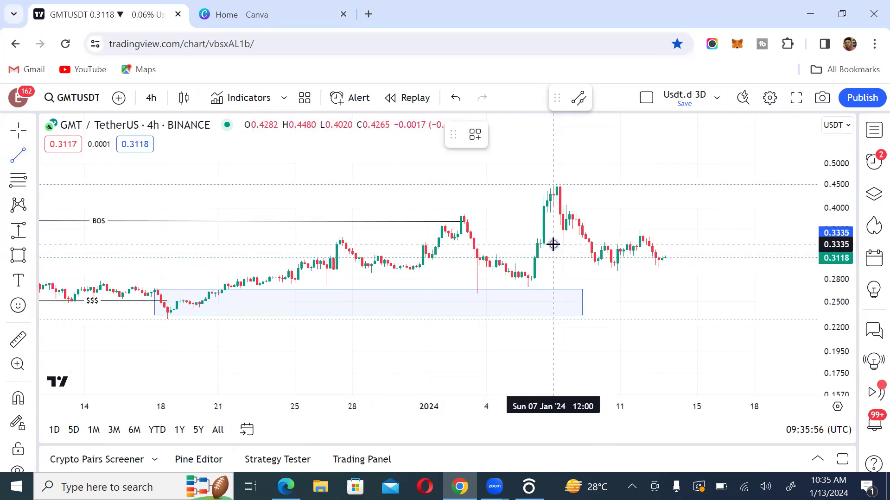
left_click(553, 244)
left_click(592, 244)
left_click(573, 239)
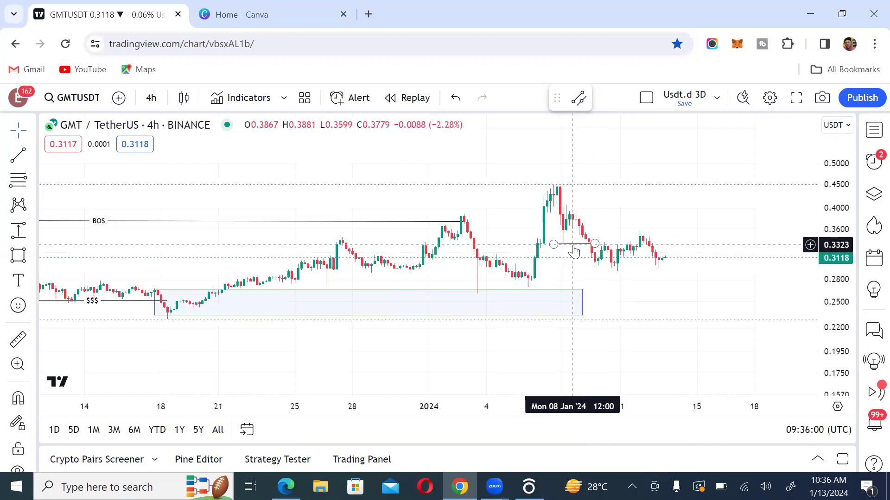
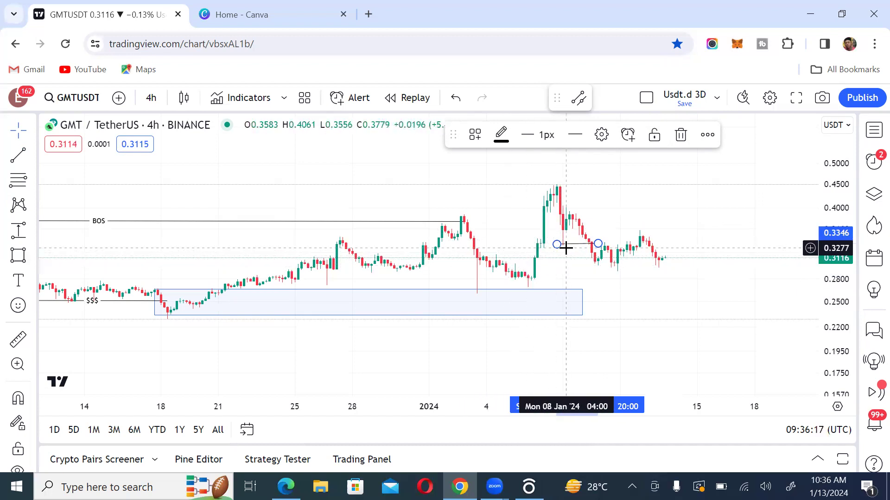
scroll(469, 225, "up", 2)
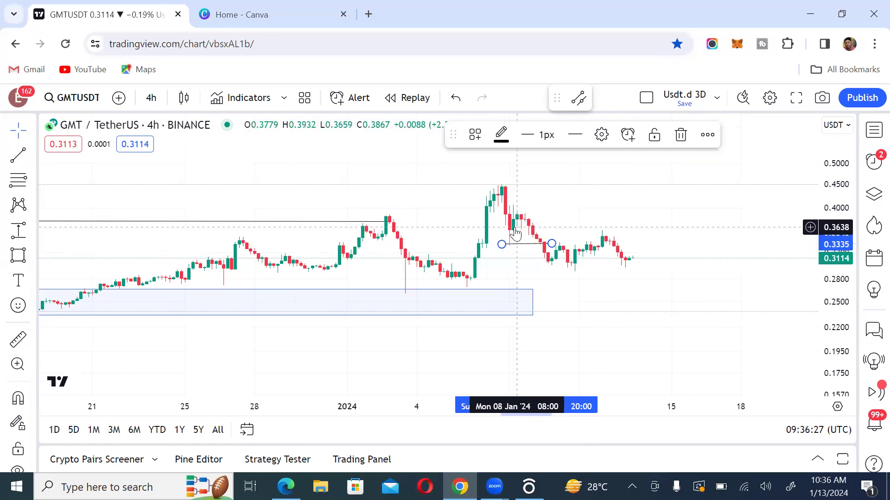
left_click(19, 259)
mouse_move(502, 205)
left_mouse_down()
mouse_move(531, 213)
mouse_move(528, 246)
left_mouse_up()
left_click(548, 213)
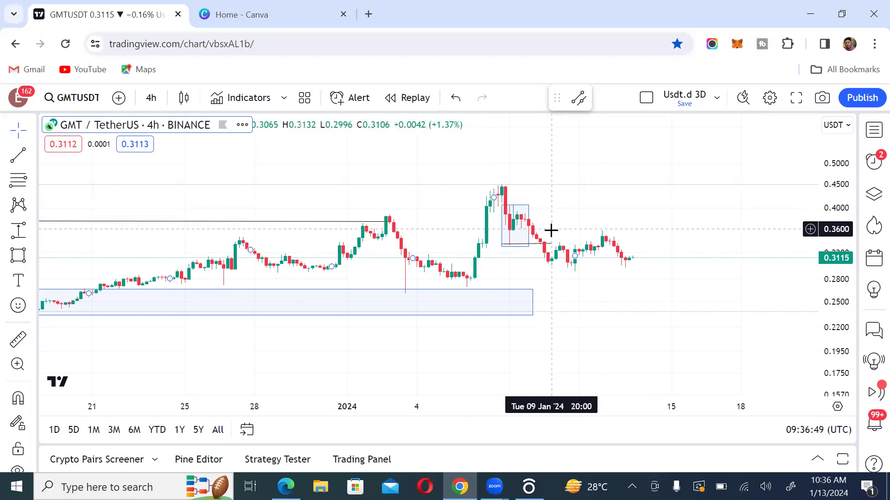
left_click(525, 224)
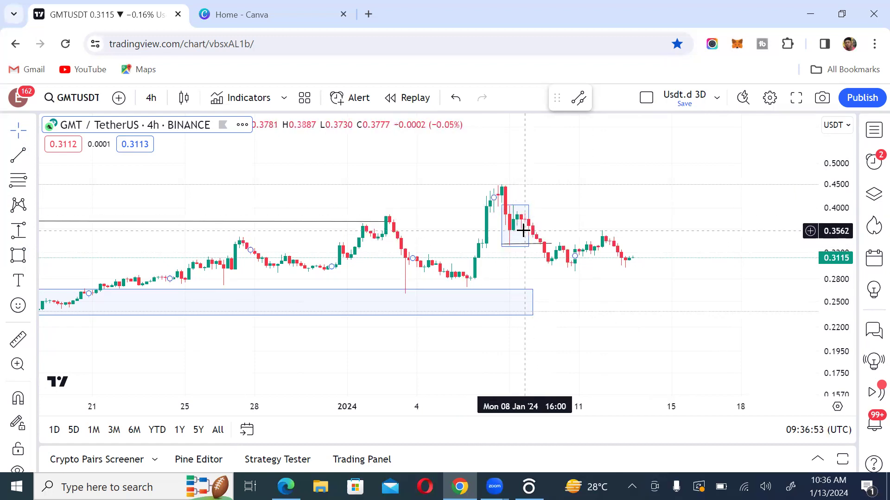
mouse_move(525, 226)
left_mouse_down()
mouse_move(610, 225)
mouse_move(539, 224)
left_mouse_up()
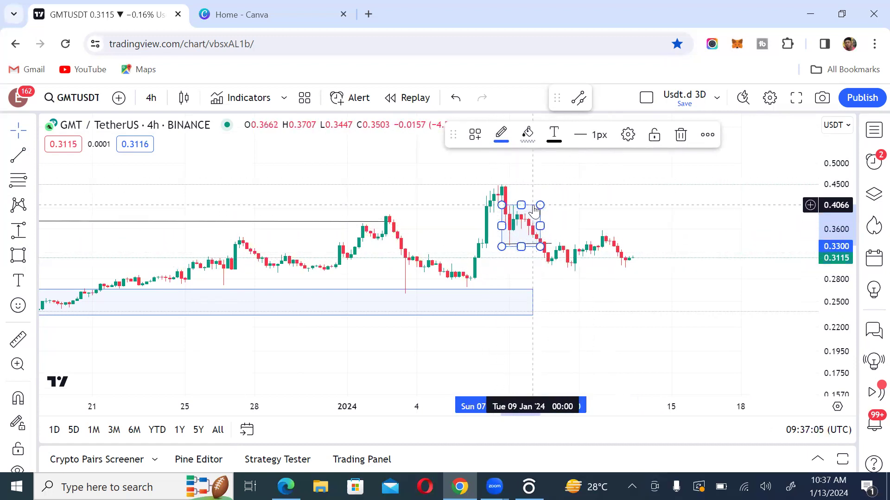
left_click(681, 136)
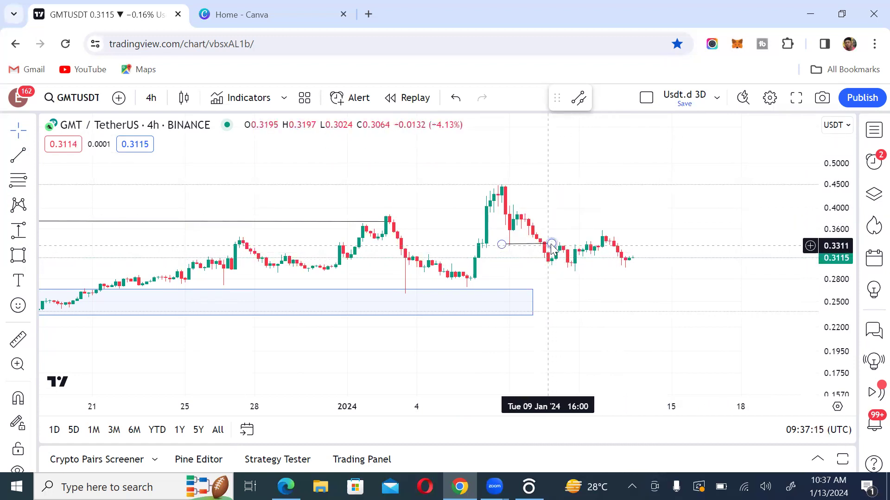
- Adjust the line below the 8 January low so it ends at about 12:00 on 9 January 2024, near 0.334
left_click_drag(842, 250, 842, 285)
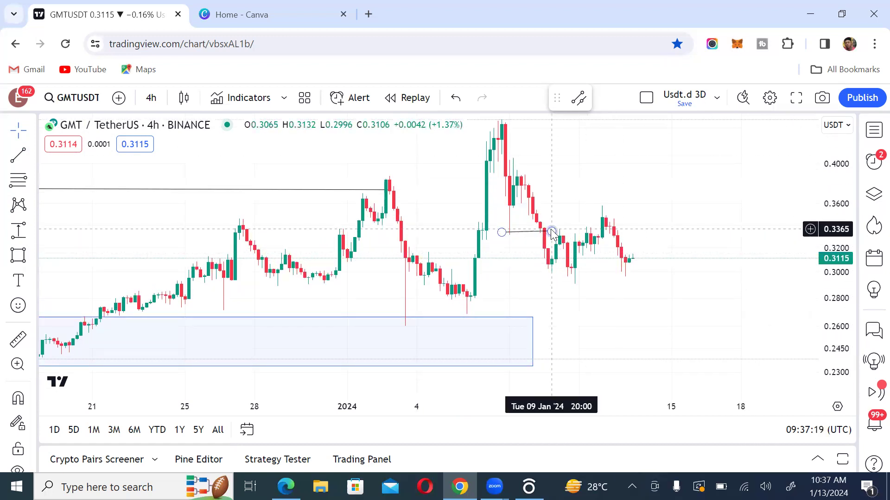
left_click_drag(551, 232, 559, 231)
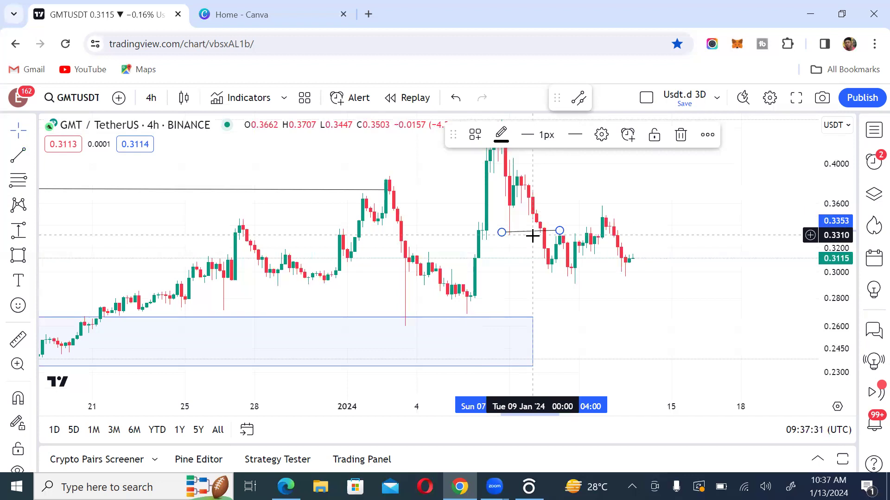
mouse_move(560, 232)
left_mouse_down()
mouse_move(585, 236)
mouse_move(544, 232)
left_mouse_up()
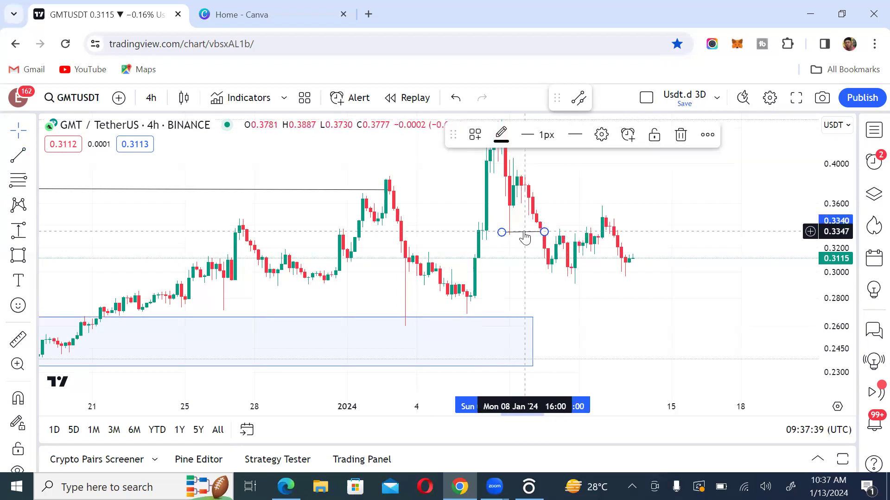
- Label the trend line at the 8 January 2024 low with the text "$$$"
double_click(525, 233)
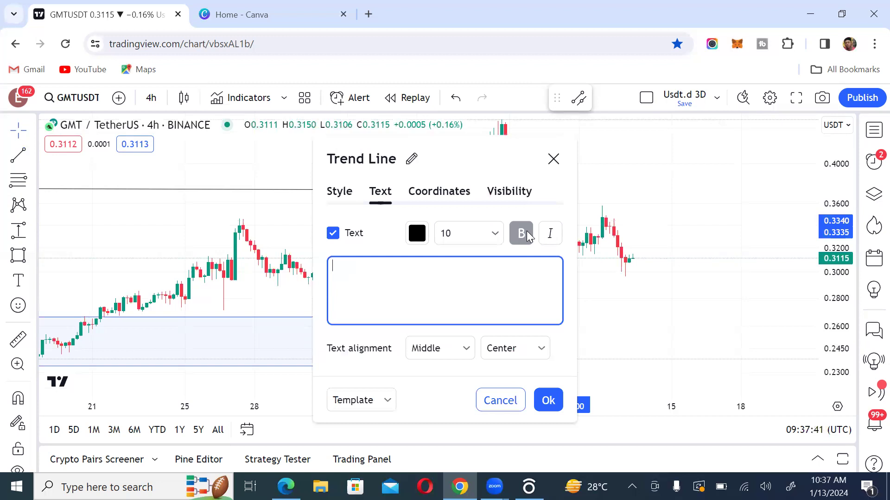
type("$$$")
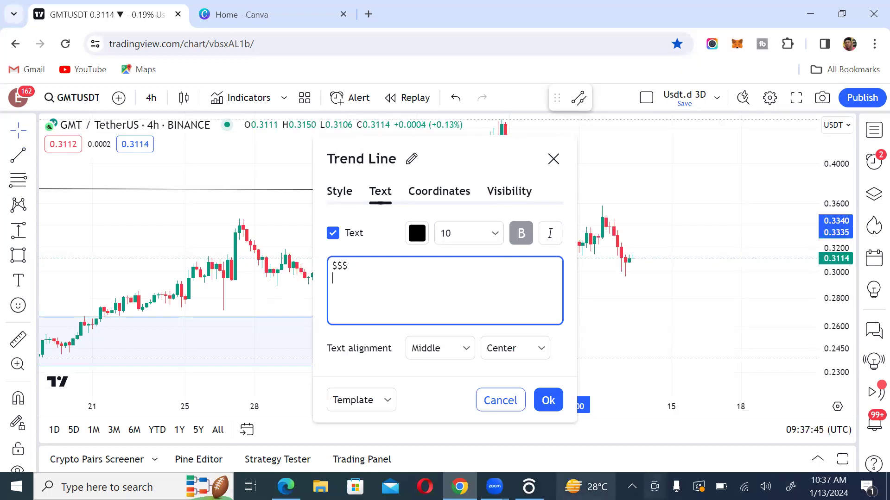
left_click(549, 402)
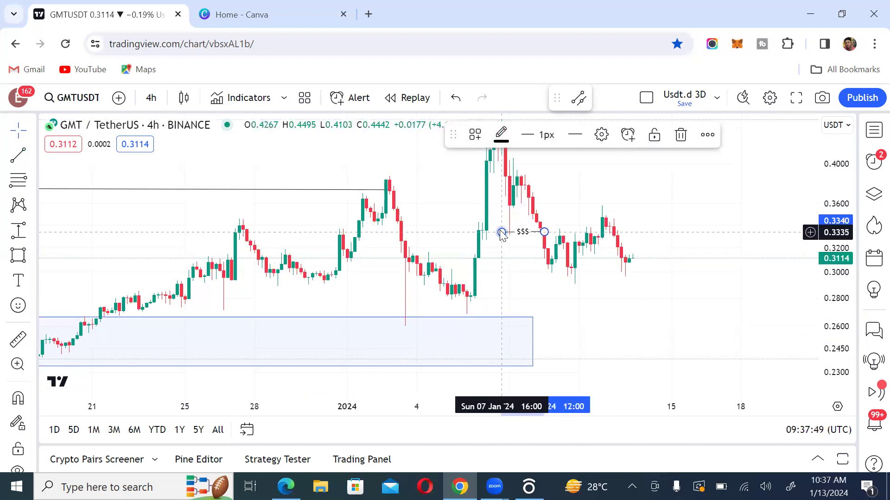
left_click(571, 211)
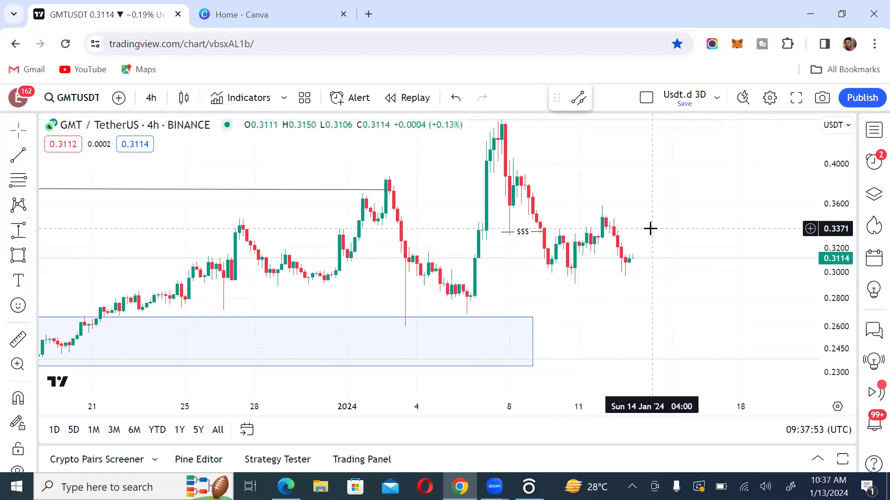
- Bracket the 5 to 6 January 2024 consolidation with two short trend lines, one under its lows at about 0.279 and one above at about 0.292
scroll(553, 287, "up", 2)
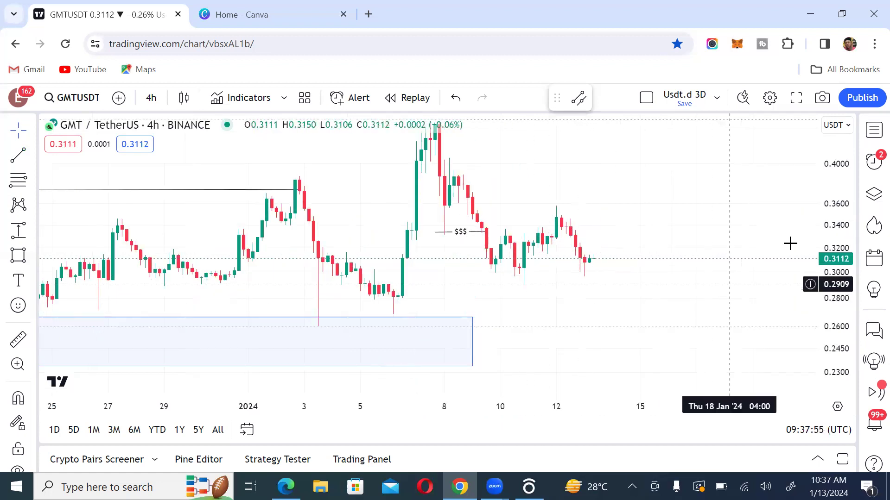
left_click_drag(842, 288, 841, 264)
left_click_drag(701, 244, 558, 254)
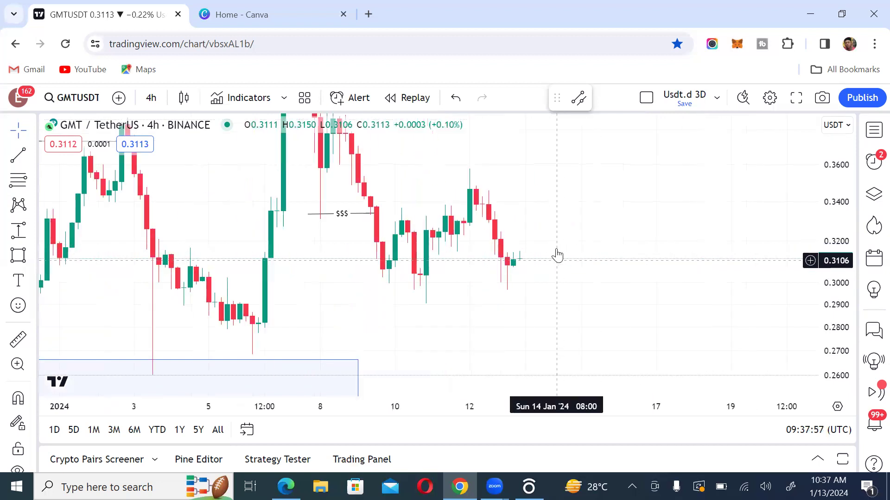
left_click_drag(658, 209, 778, 236)
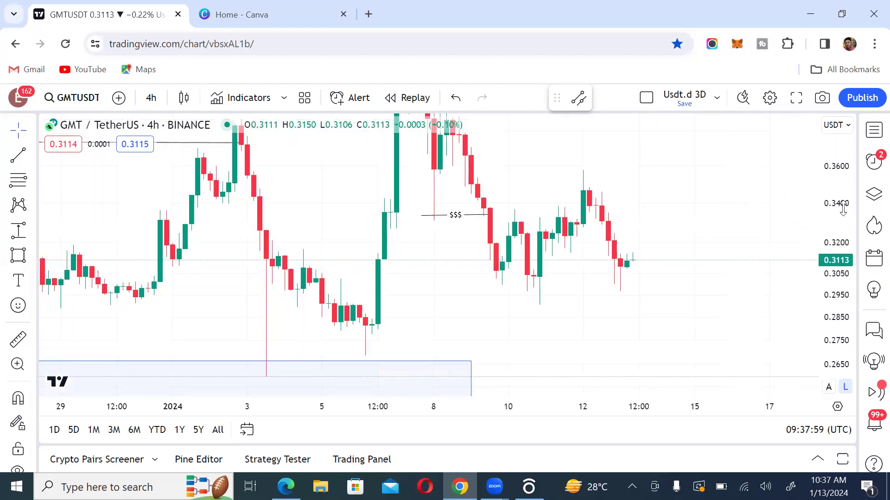
left_click_drag(841, 211, 840, 231)
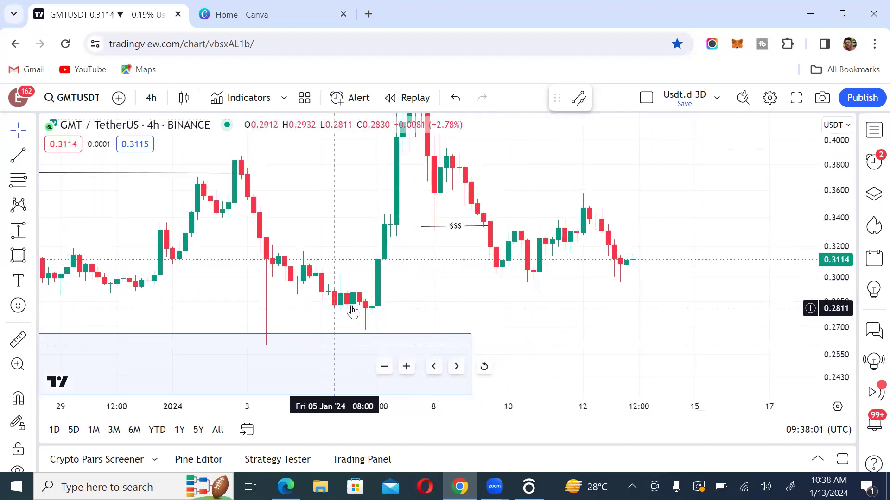
left_click(18, 159)
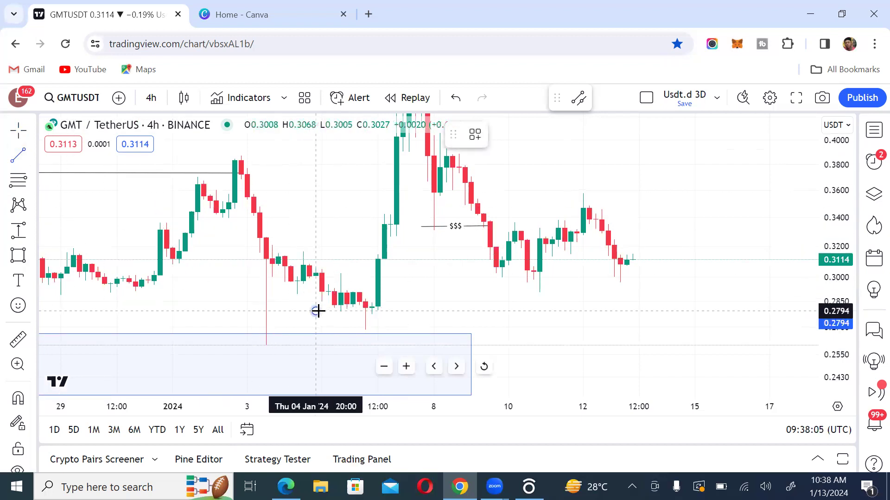
left_click(317, 311)
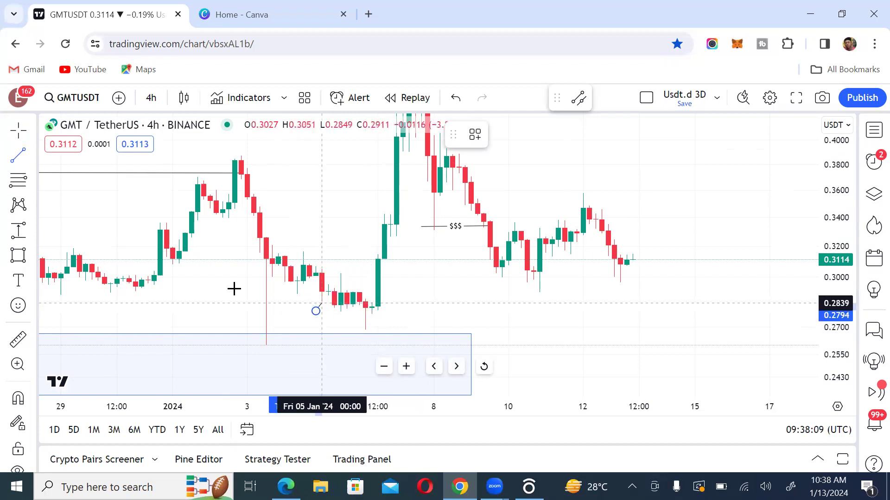
left_click(377, 312)
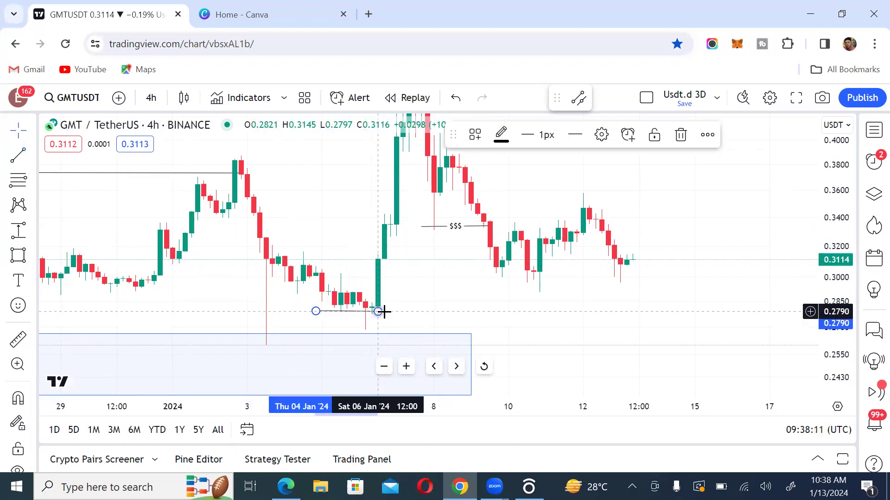
left_click(19, 157)
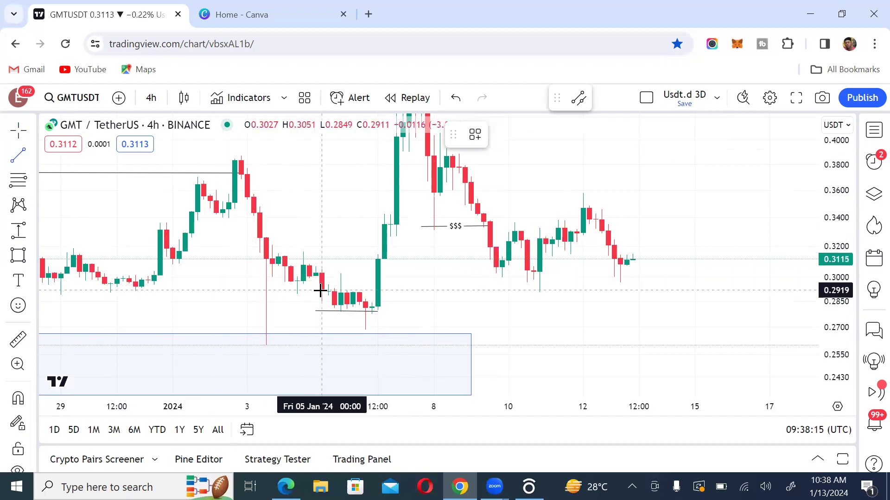
left_click(378, 290)
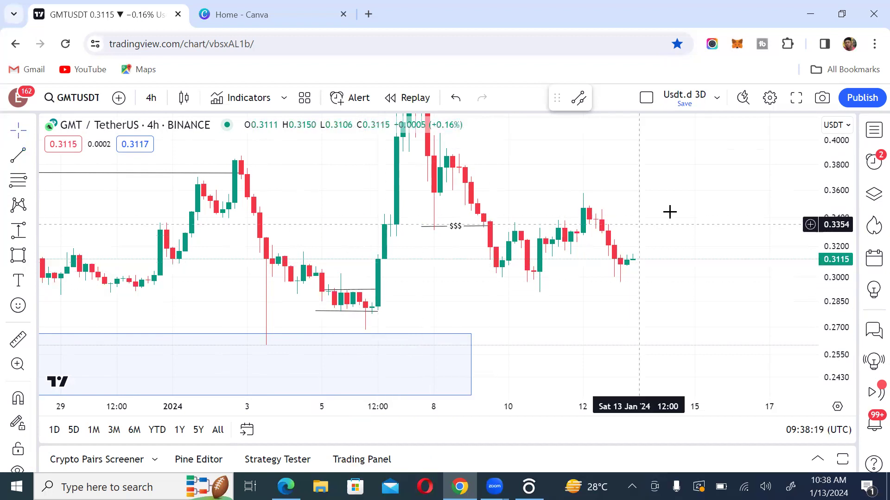
- Draw a trend line from the 2 January 2024 high across to the 7 January rally candle, at about 0.389
left_click_drag(828, 287, 829, 308)
scroll(526, 240, "down", 3)
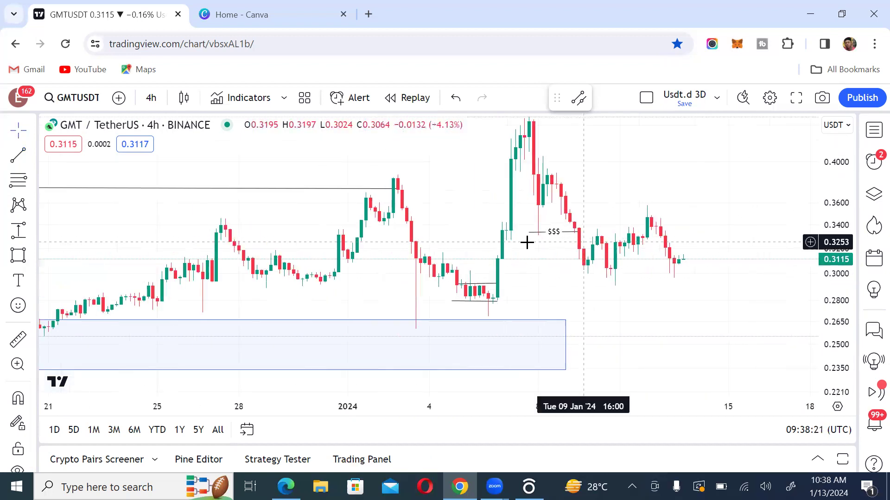
left_click_drag(703, 198, 696, 274)
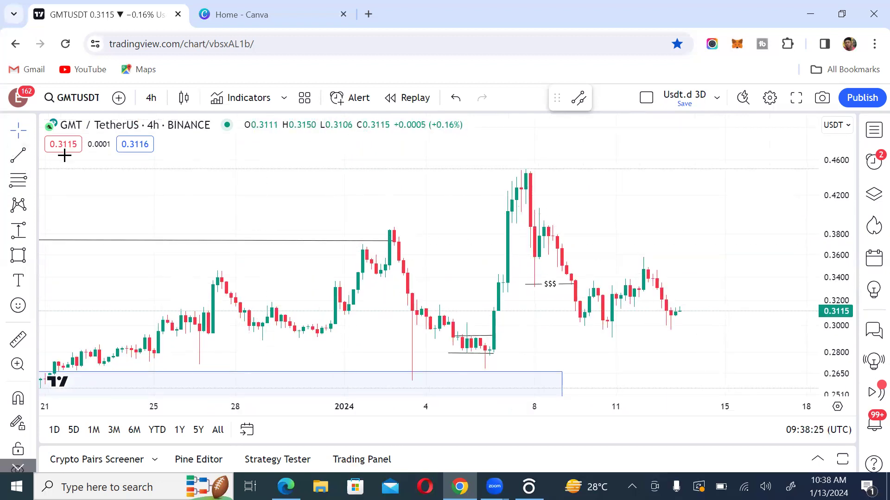
left_click(386, 226)
left_click(509, 224)
left_click(449, 224)
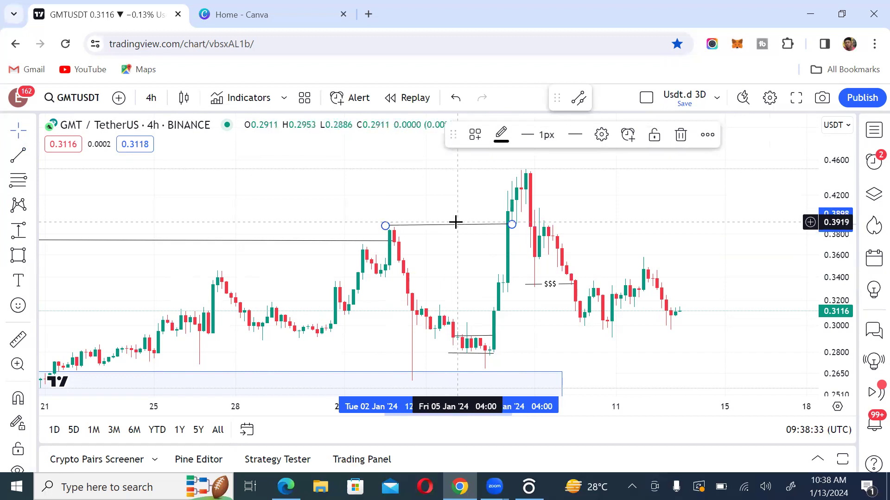
- Label the trend line at the 2 January 2024 high with the text "bos"
left_click_drag(611, 247, 647, 201)
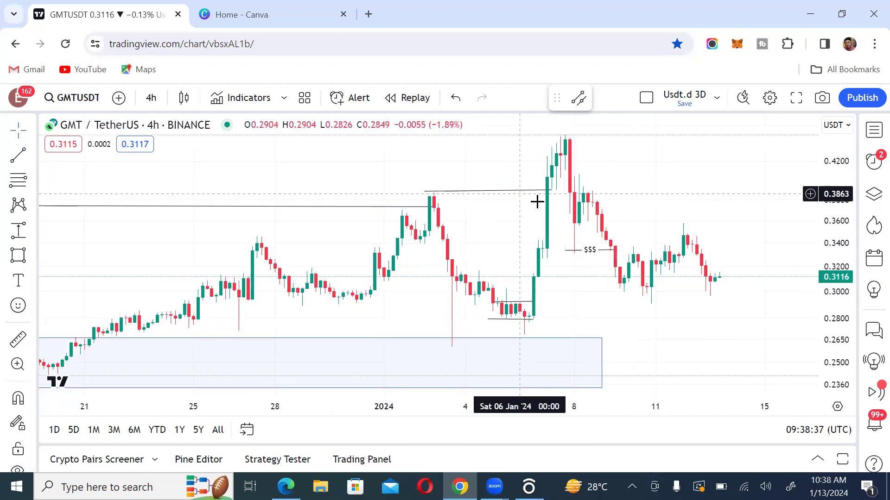
left_click(496, 190)
double_click(496, 190)
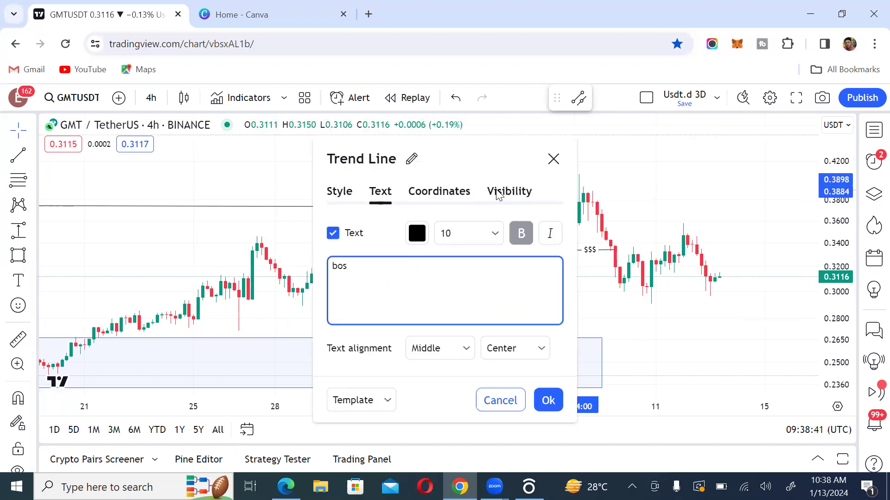
left_click(548, 400)
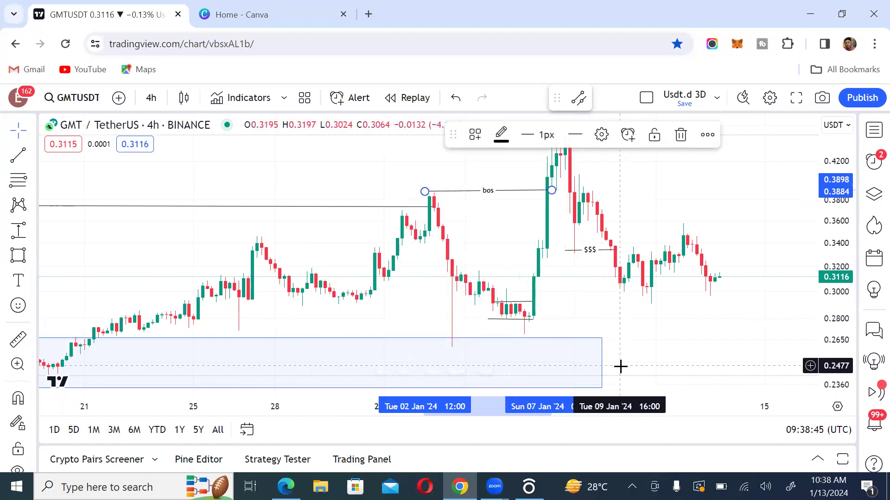
- Extend the "$$$" line at the 8 January low so it ends at 16:00 on 9 January 2024, near 0.332
left_click(615, 251)
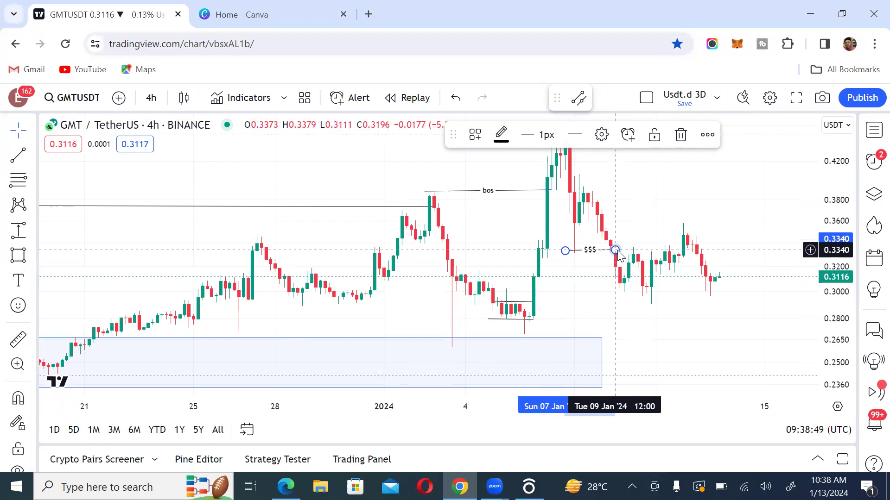
left_click_drag(619, 255, 624, 258)
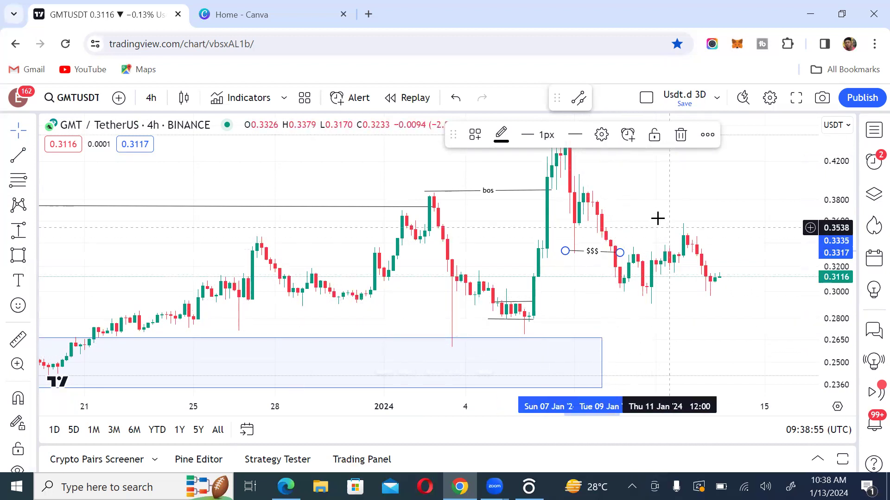
- Draw a trend line along the 9 to 10 January 2024 lows at about 0.300 and label it "$$$"
scroll(657, 218, "up", 3)
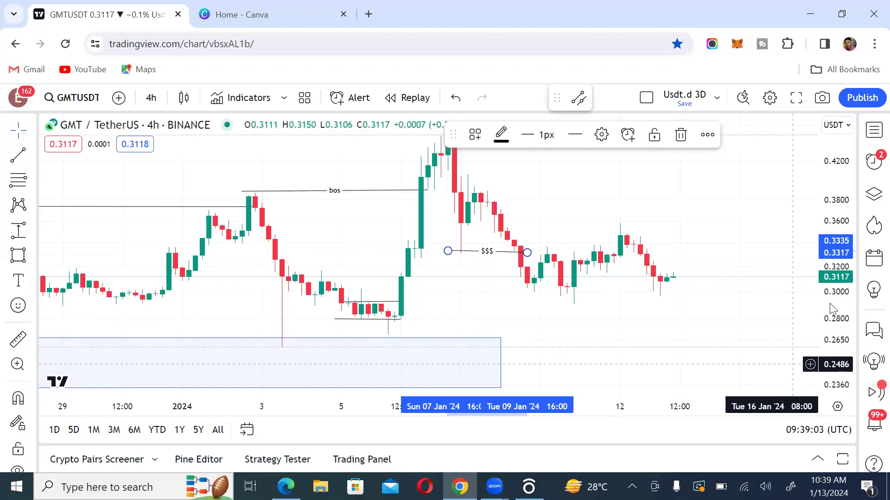
scroll(612, 244, "up", 3)
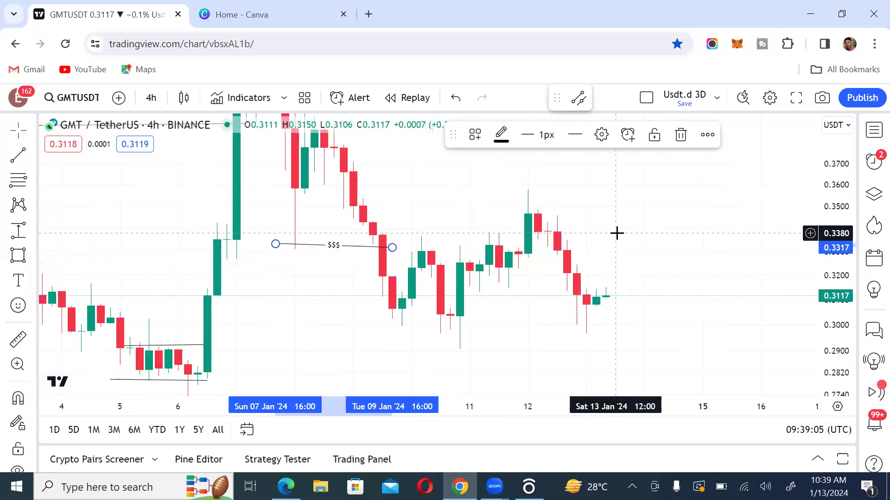
left_click_drag(617, 233, 634, 239)
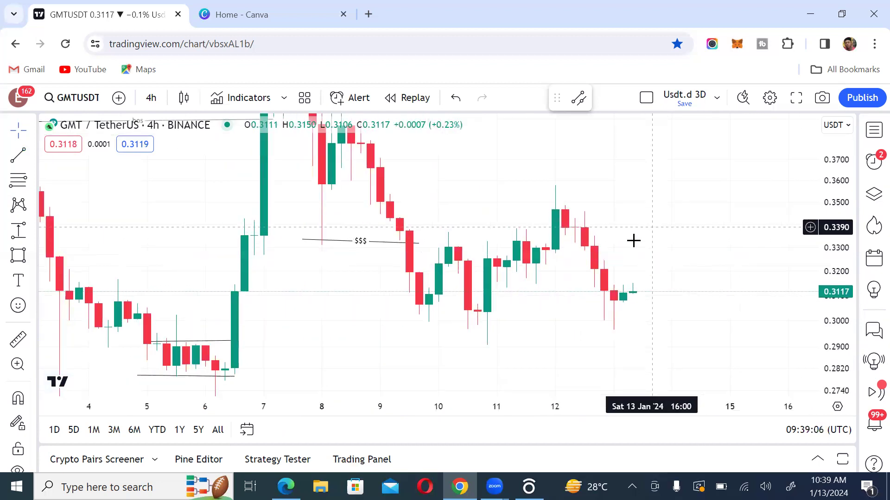
left_click(22, 158)
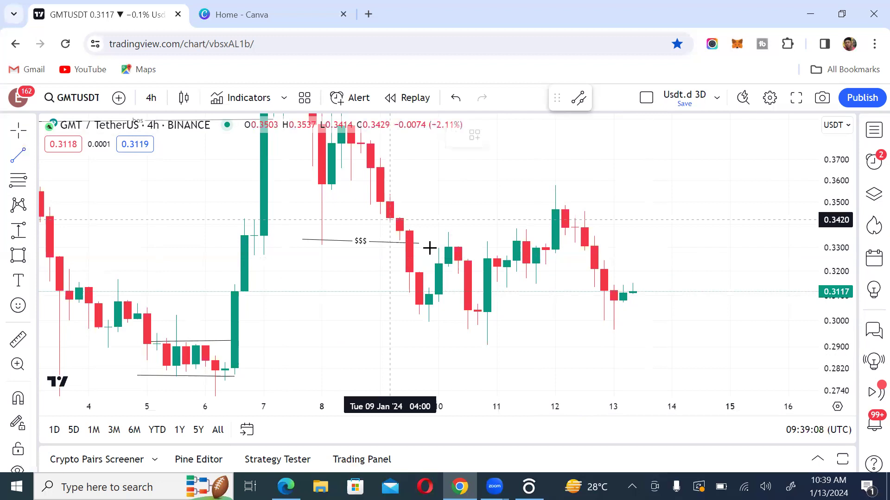
left_click(420, 321)
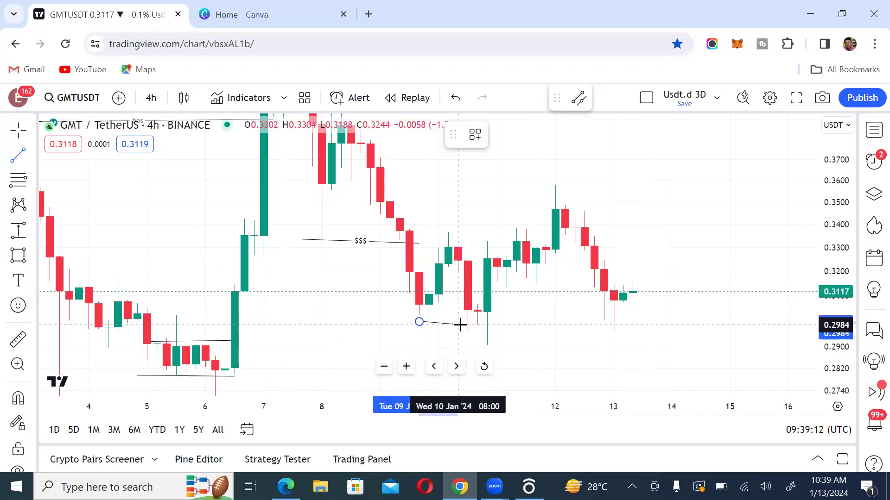
left_click(488, 321)
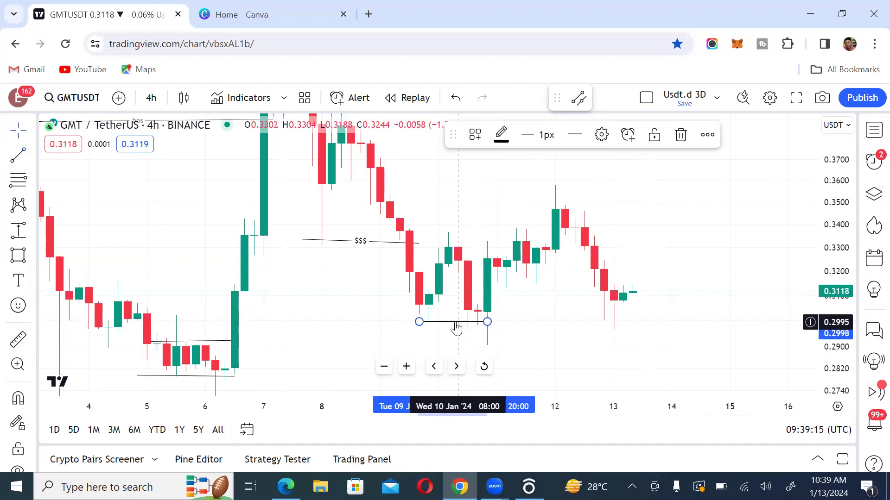
double_click(457, 321)
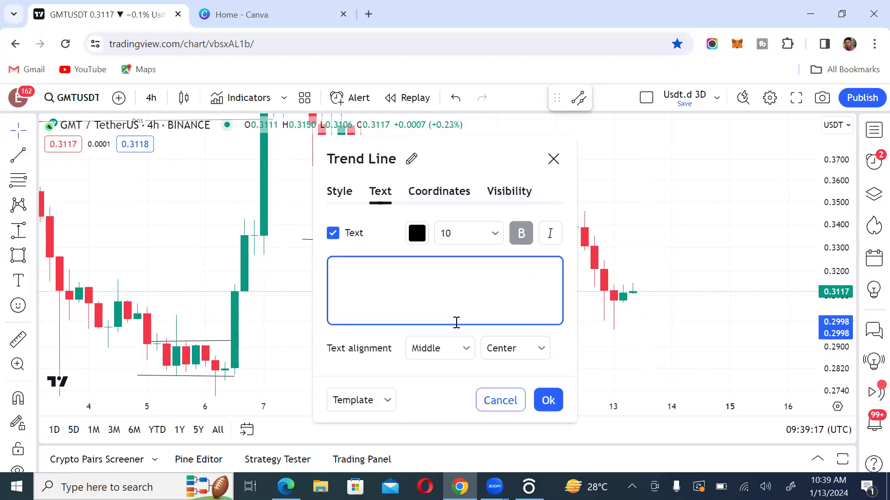
left_click(548, 401)
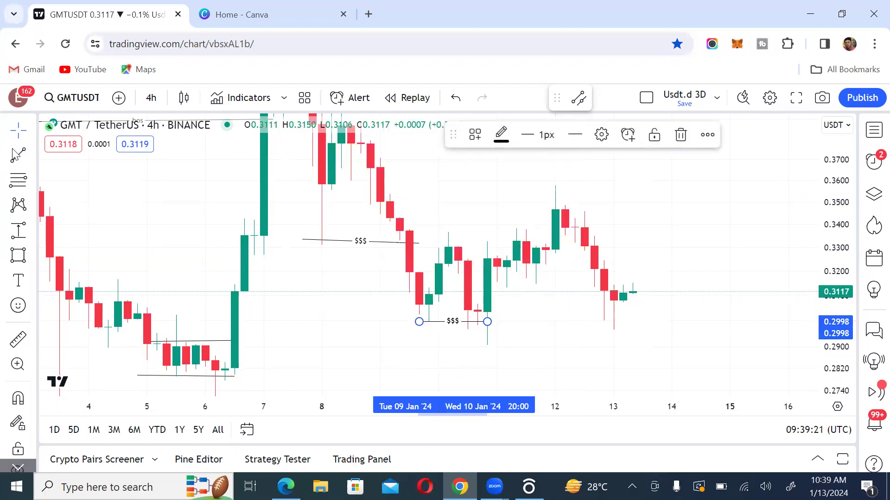
- Draw a trend line along the 10 January 2024 high, from 10 to 12 January at about 0.337
left_click(27, 159)
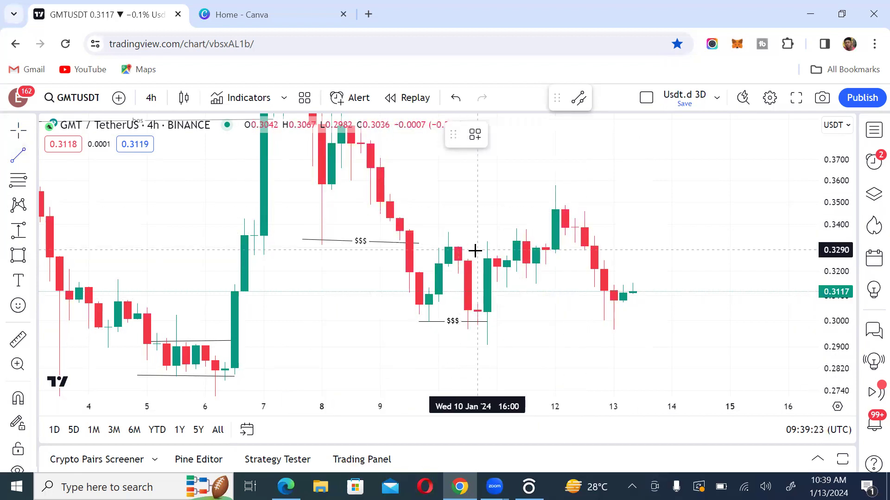
left_click(439, 232)
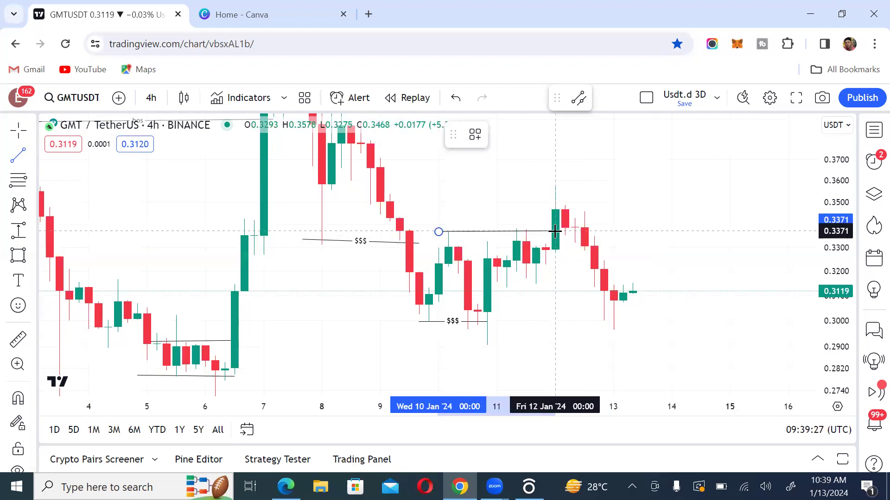
left_click(554, 231)
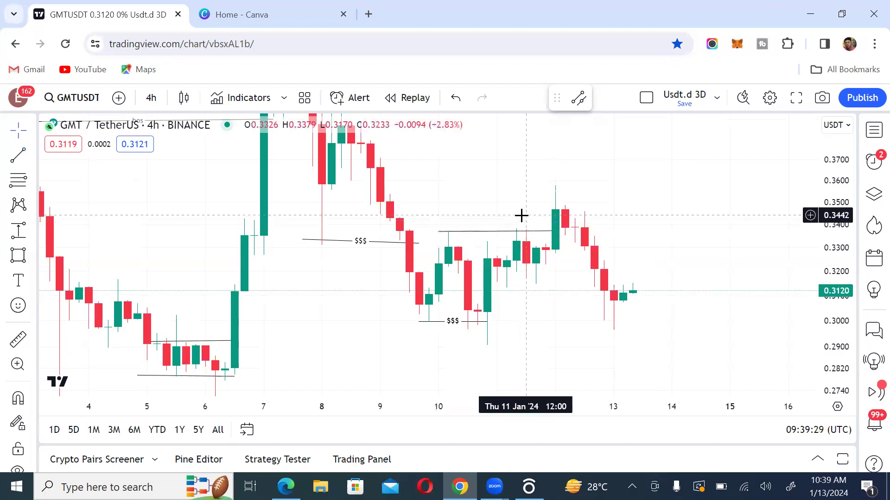
left_click(18, 259)
left_click(477, 304)
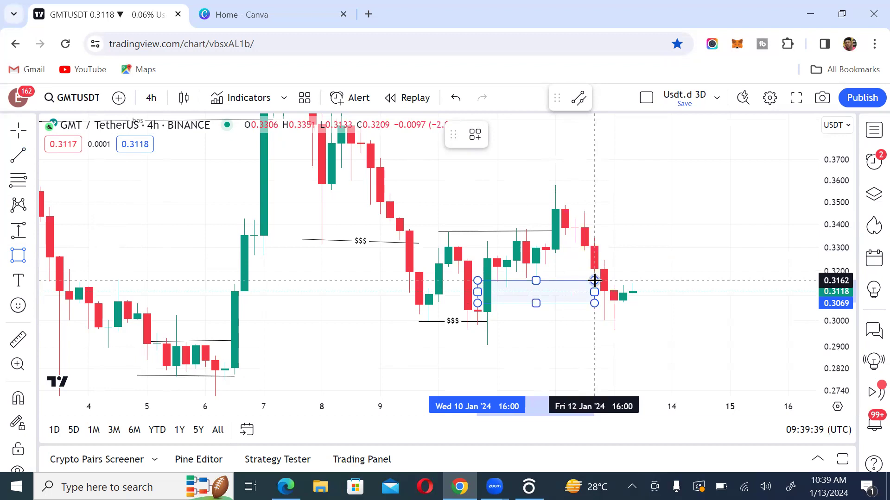
left_click(597, 281)
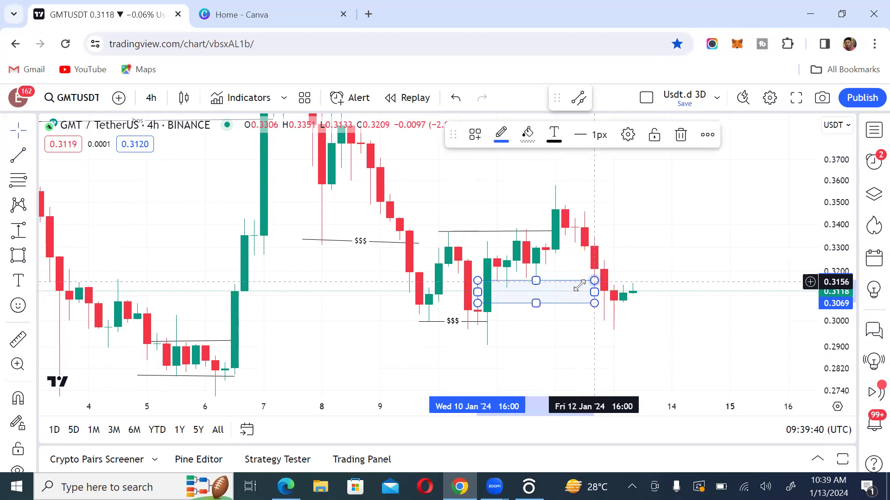
left_click(678, 134)
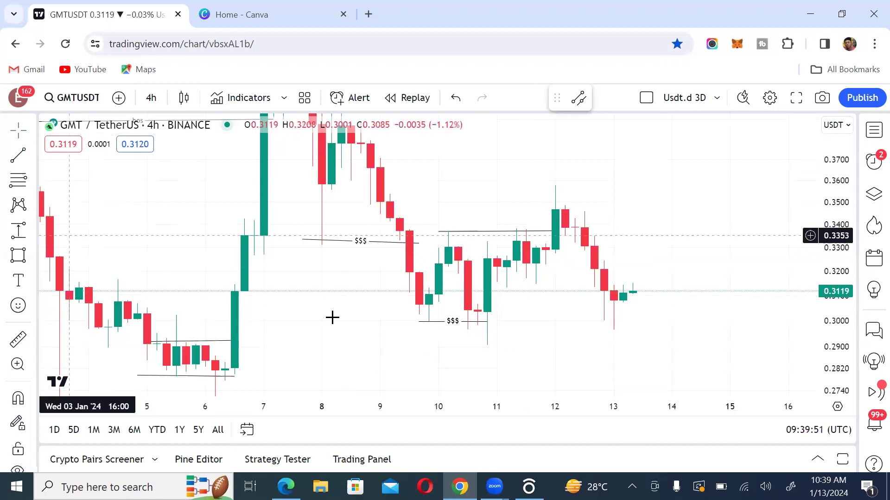
- Draw a rectangle zone from 16:00 on 10 January to 12:00 on 14 January 2024, between about 0.3075 and 0.2955
left_click(18, 256)
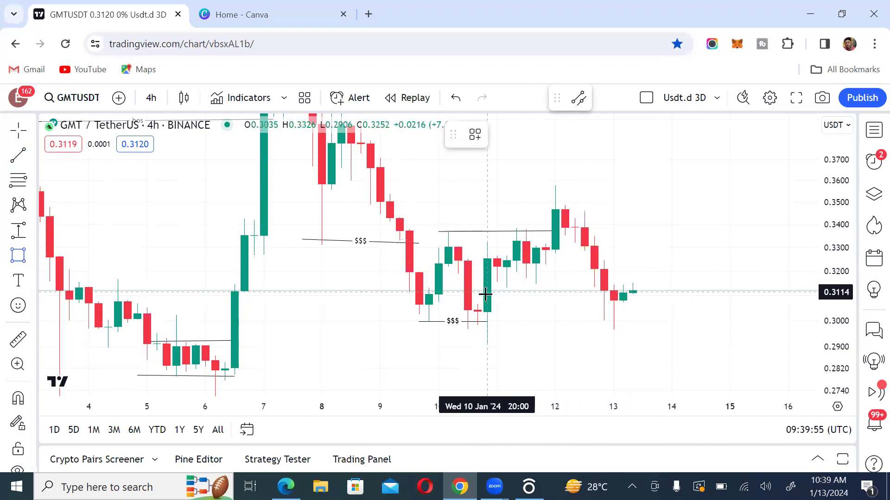
left_click_drag(477, 302, 700, 333)
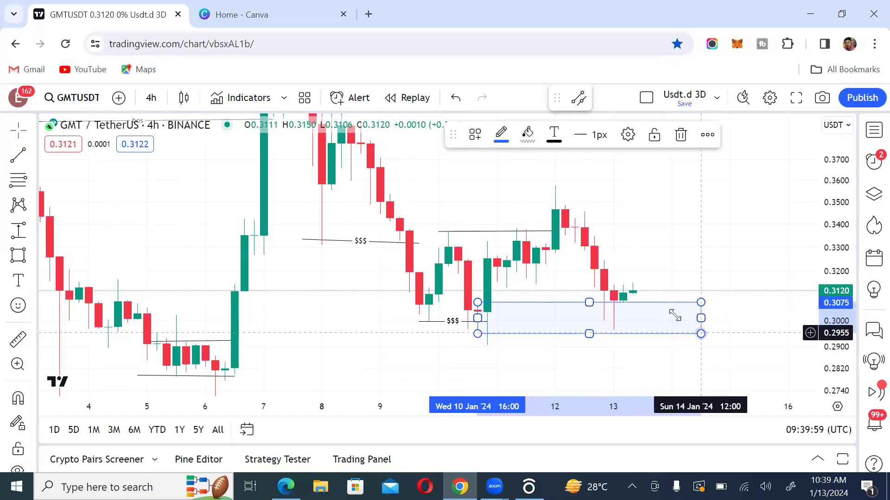
left_click(624, 203)
left_click(616, 310)
left_click(788, 222)
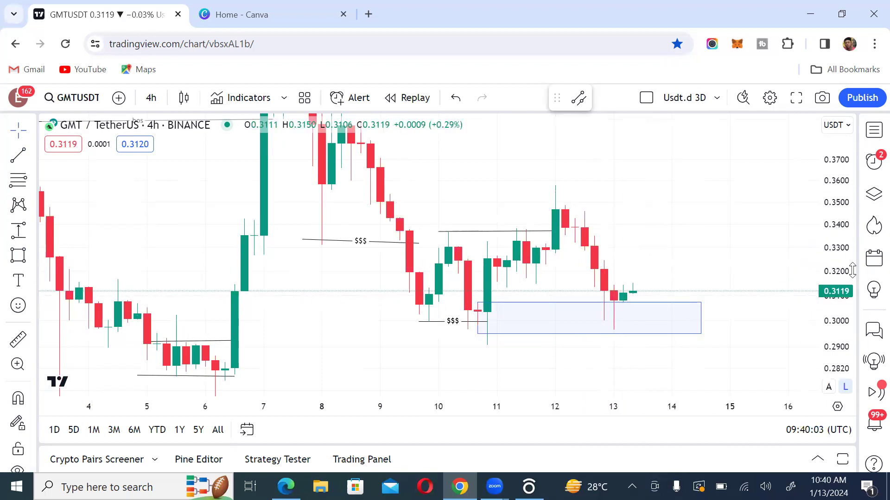
left_click_drag(837, 273, 838, 243)
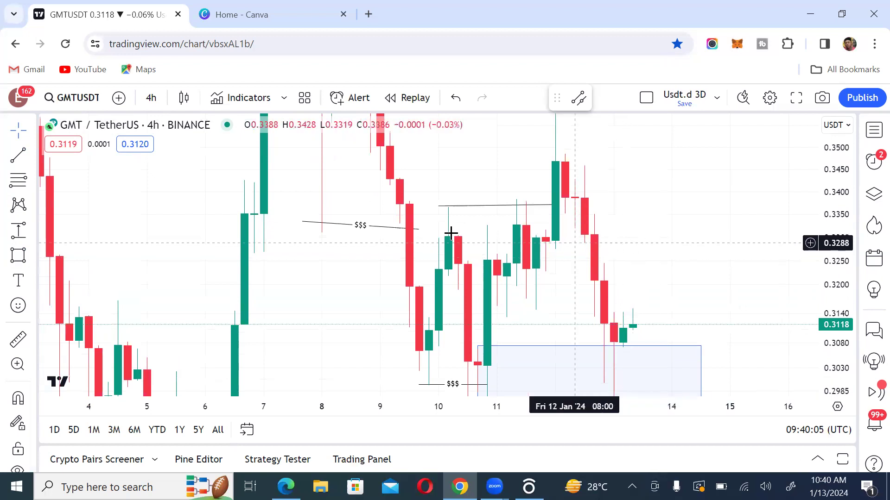
- Level the "$$$" line at the 8 January 2024 low to about 0.331 and relabel it "Bos"
left_click_drag(421, 233, 418, 221)
left_click_drag(361, 221, 364, 230)
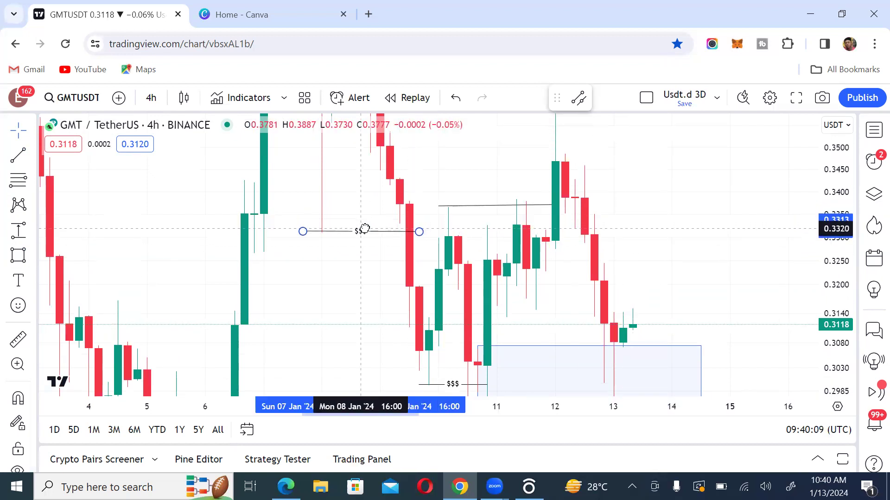
double_click(363, 231)
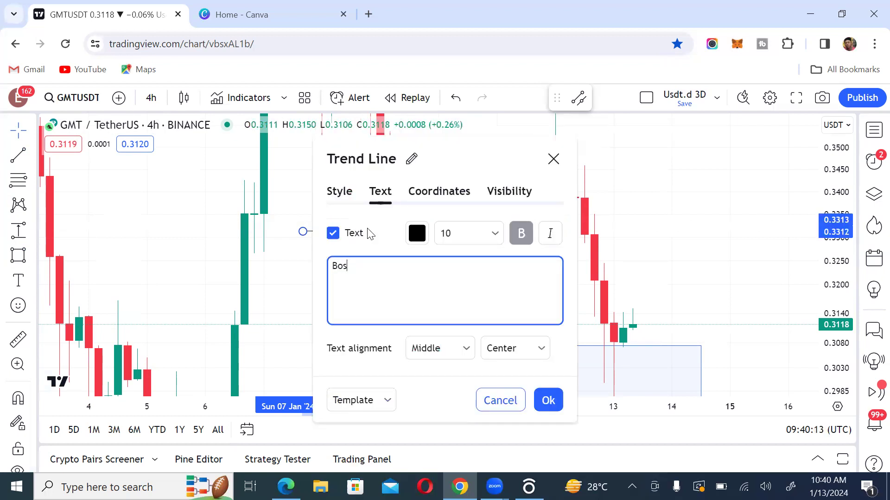
key("Return")
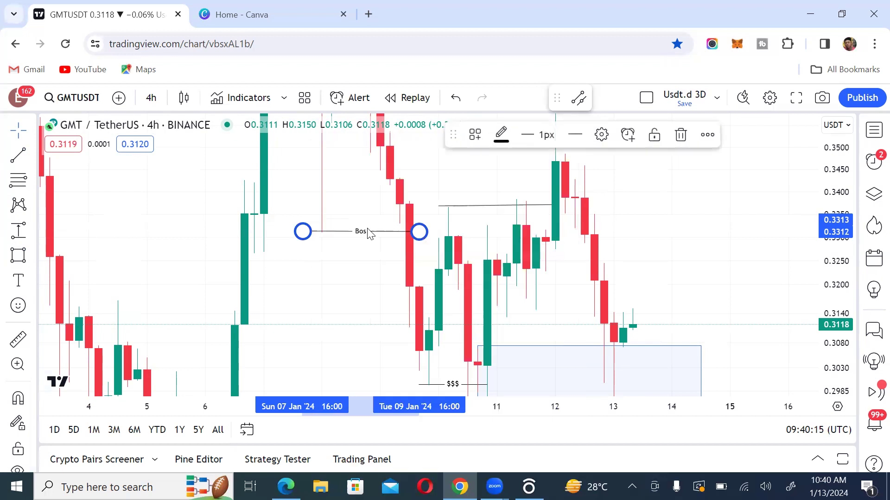
left_click(754, 250)
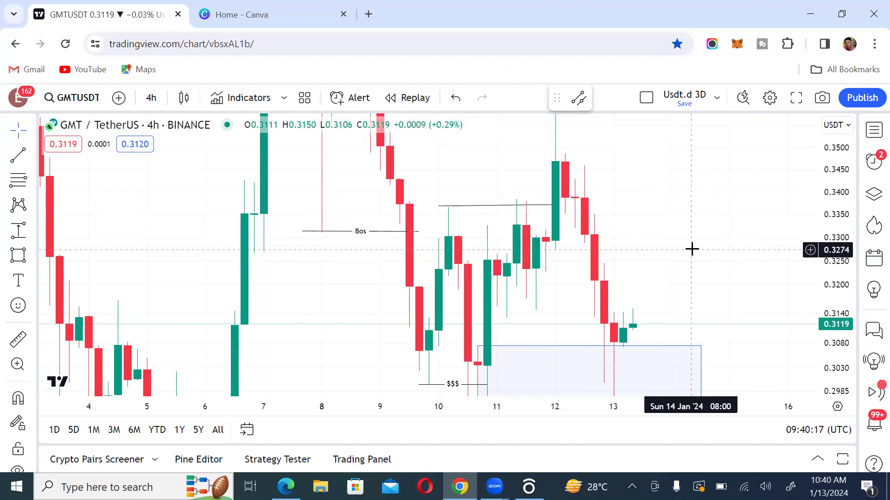
- Draw an arrow from 20:00 on 8 January 2024, at about 0.3146, to the 12 January high
scroll(667, 257, "up", 2)
left_click_drag(669, 260, 661, 316)
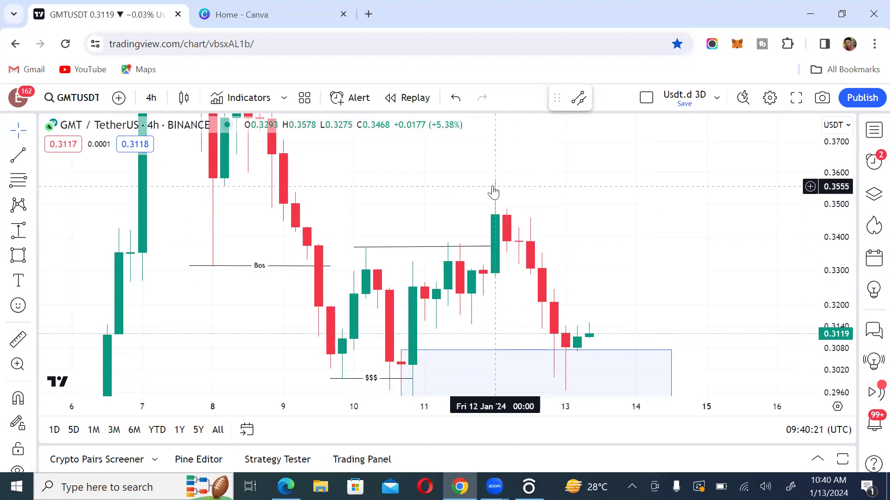
left_click(32, 230)
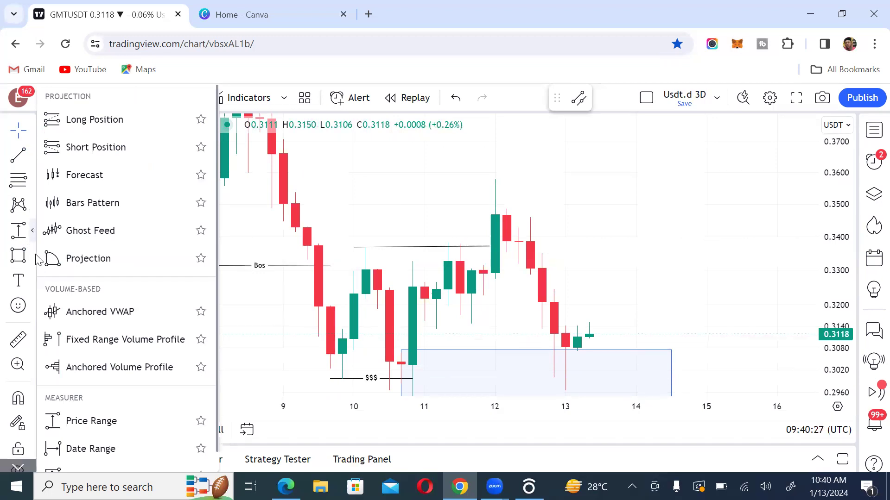
left_click(35, 255)
left_click(59, 234)
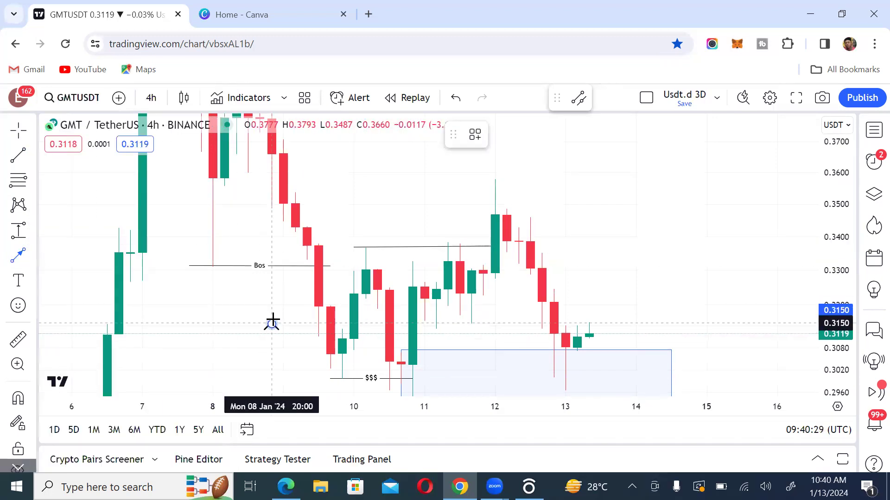
left_click(272, 324)
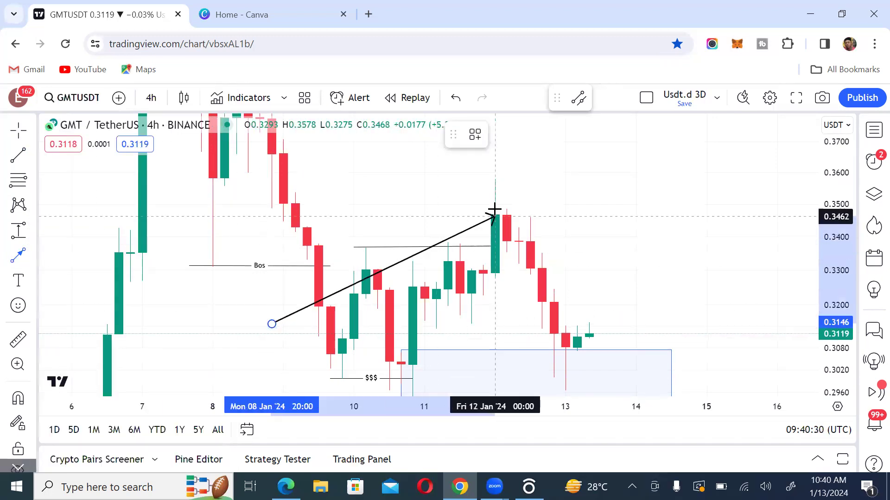
left_click(495, 177)
left_click_drag(572, 182, 613, 146)
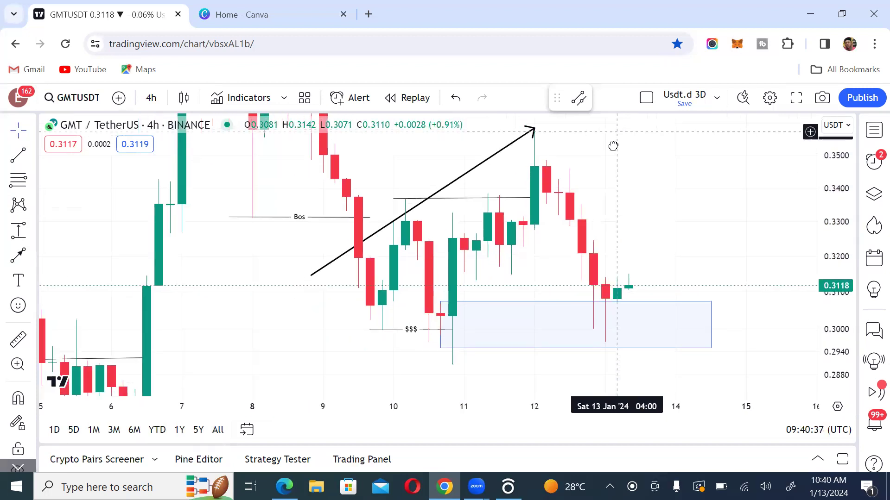
- Swing the arrow's tip to the 10 January low near 0.290 and back up, and delete the arrow
left_click_drag(533, 144, 451, 386)
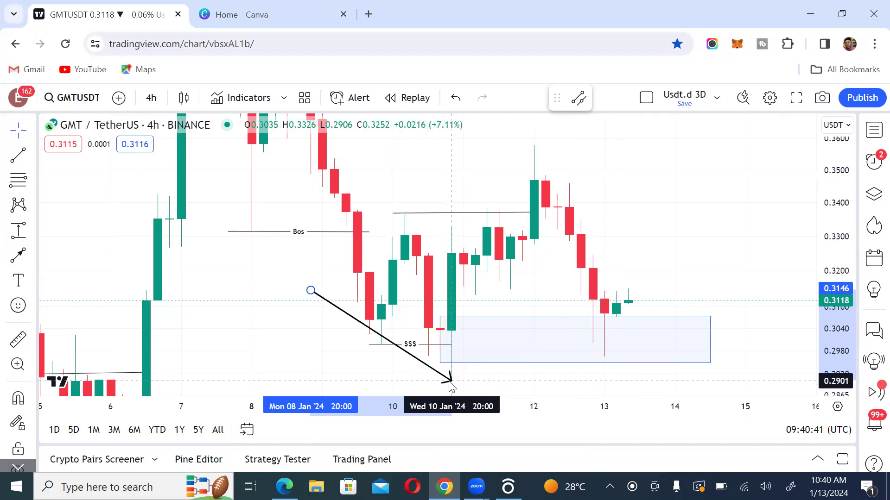
mouse_move(451, 385)
left_mouse_down()
mouse_move(588, 332)
mouse_move(563, 174)
mouse_move(512, 360)
mouse_move(451, 385)
mouse_move(582, 314)
mouse_move(562, 183)
mouse_move(510, 173)
mouse_move(532, 147)
mouse_move(487, 156)
left_mouse_up()
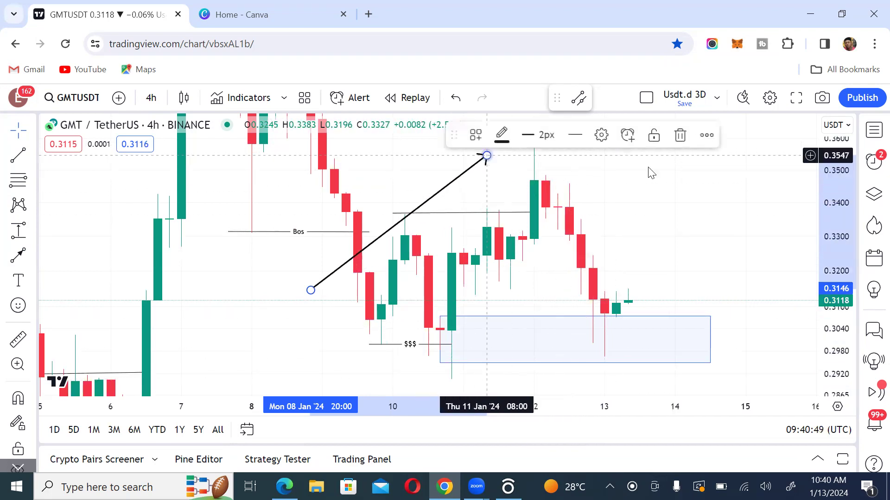
left_click(681, 135)
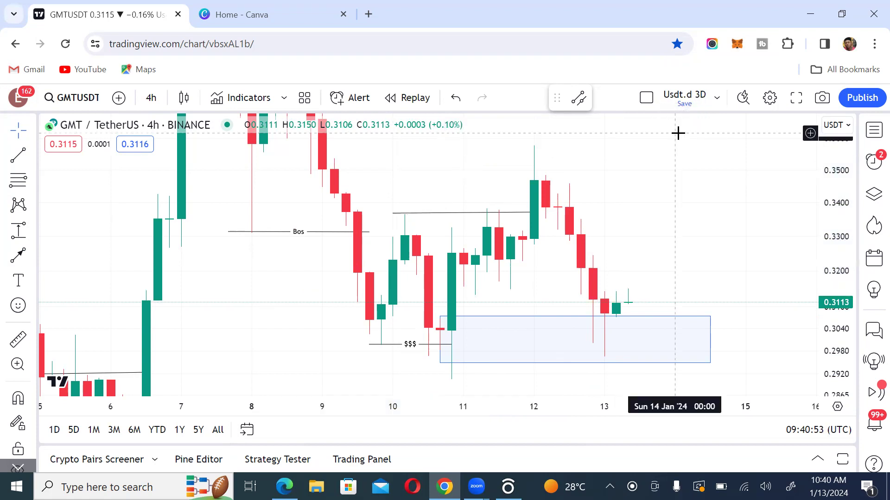
- Switch the chart's time interval to 15 minutes
left_click(150, 98)
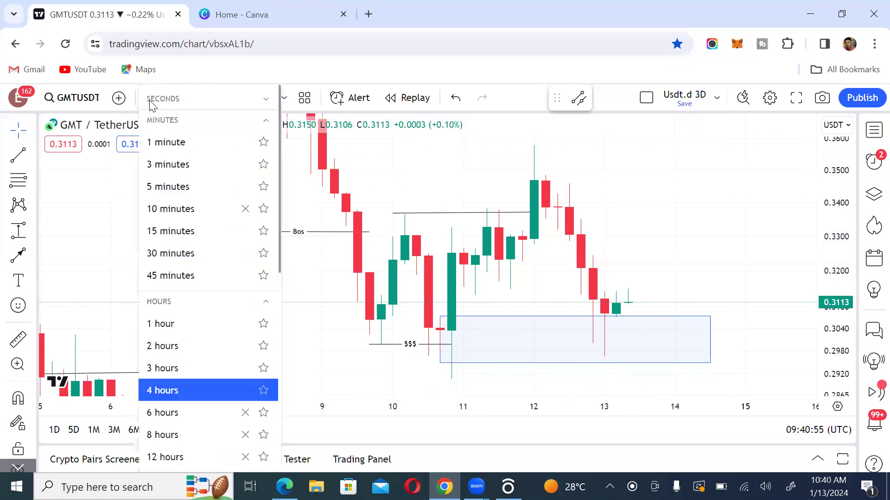
scroll(173, 300, "down", 5)
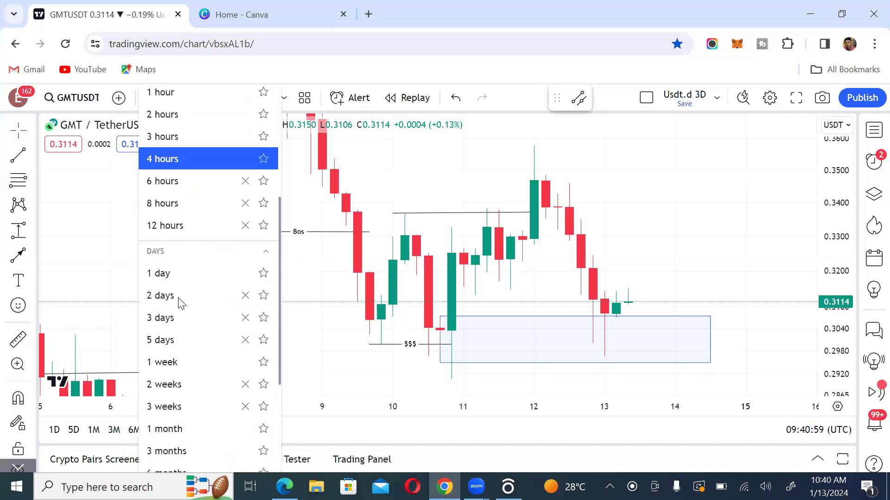
scroll(158, 239, "up", 5)
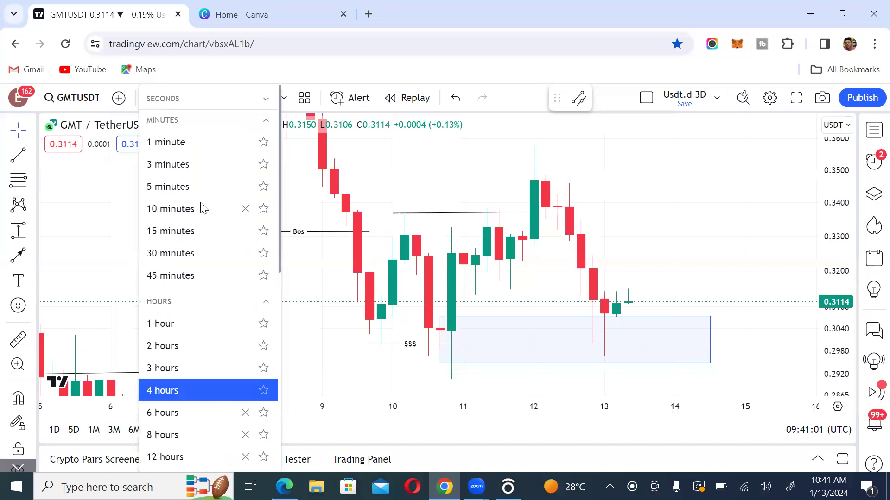
left_click(187, 234)
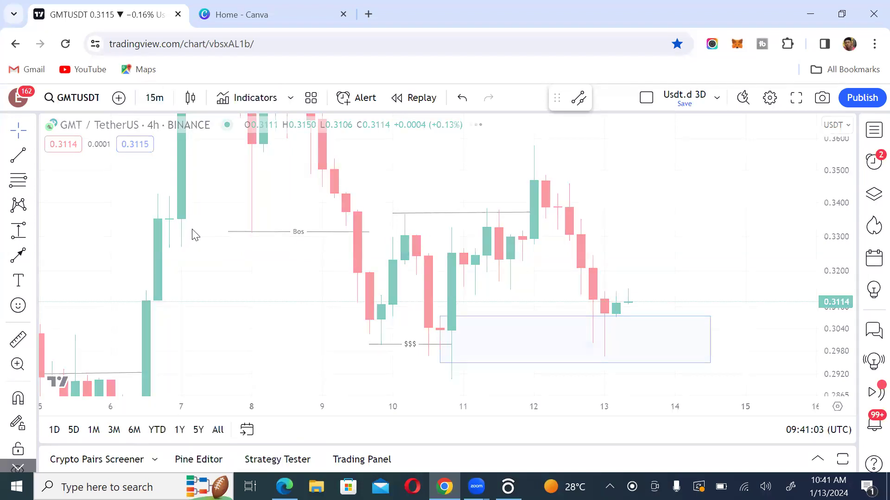
- Draw a horizontal trend line along the late 12 January 2024 low, ending at 01:00 on 13 January, at about 0.3001
scroll(386, 200, "down", 6)
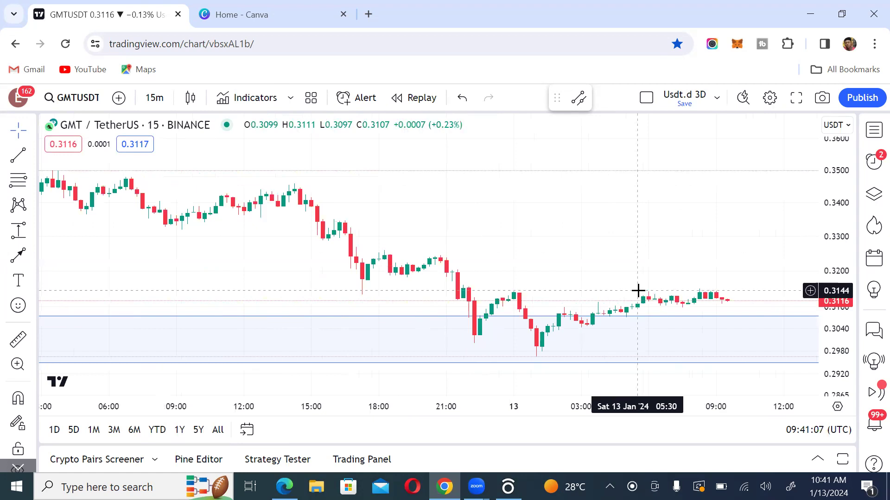
left_click_drag(836, 288, 827, 273)
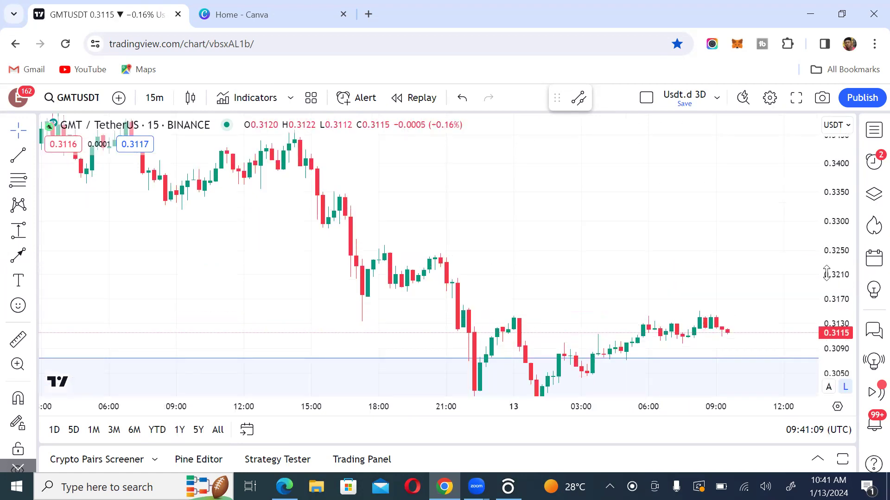
left_click_drag(619, 268, 599, 153)
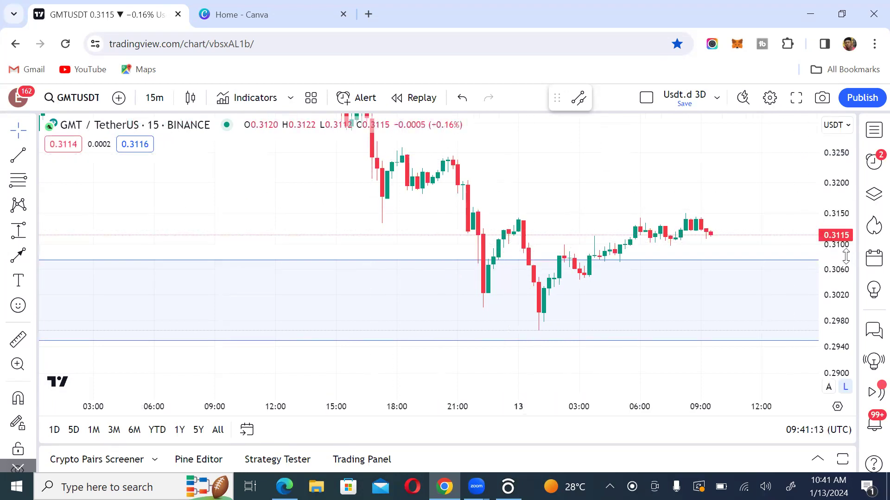
scroll(611, 237, "up", 4)
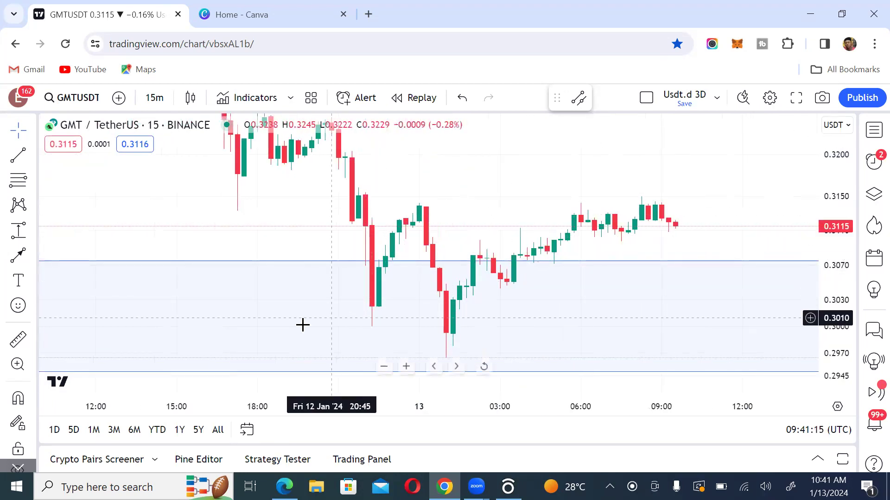
left_click(18, 156)
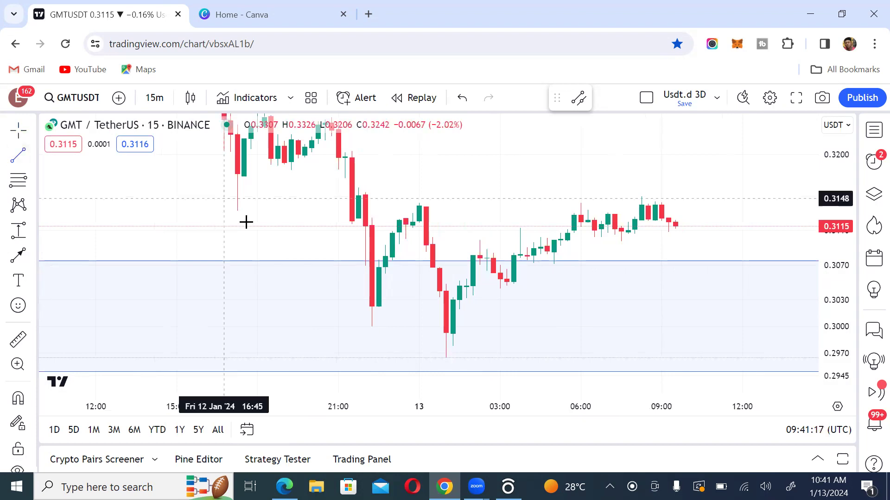
left_click(352, 326)
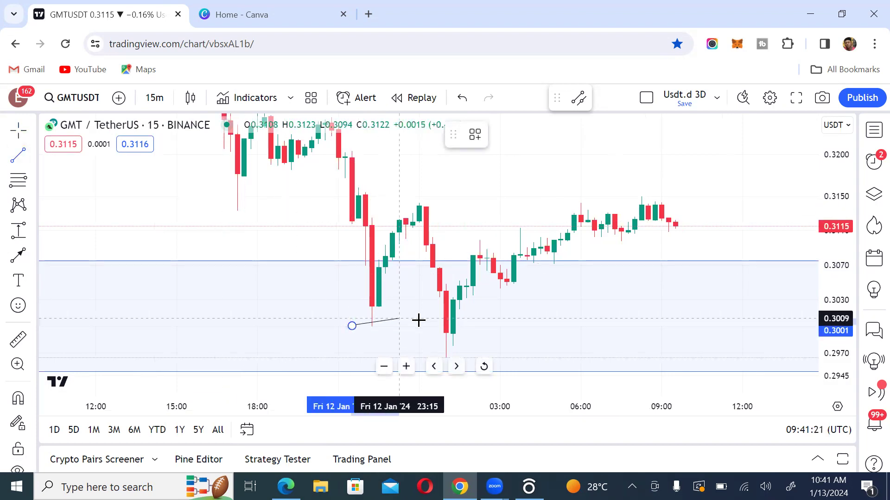
left_click(446, 326)
left_click(264, 177)
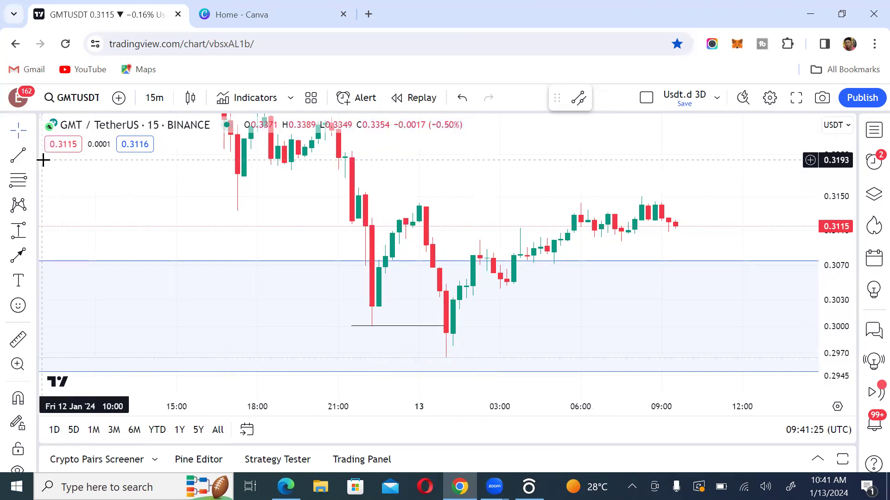
- Label the trend line at the late 12 January low "$$$"
left_click(19, 158)
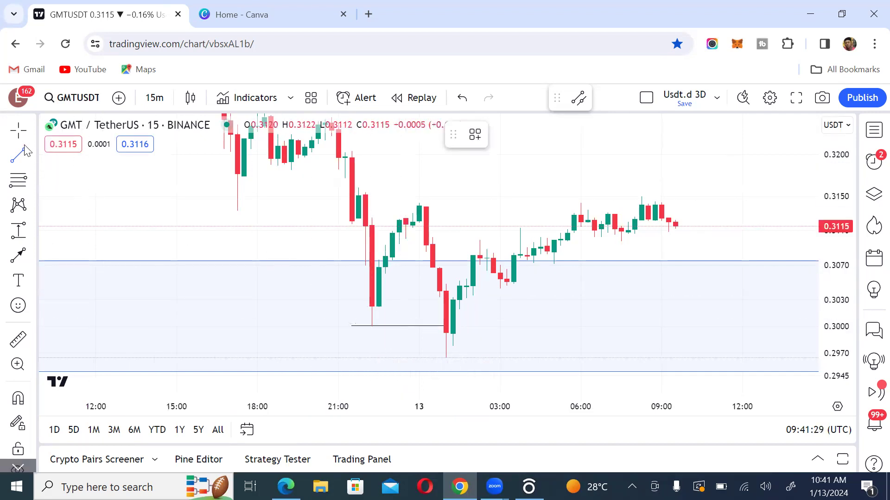
left_click(410, 327)
double_click(409, 327)
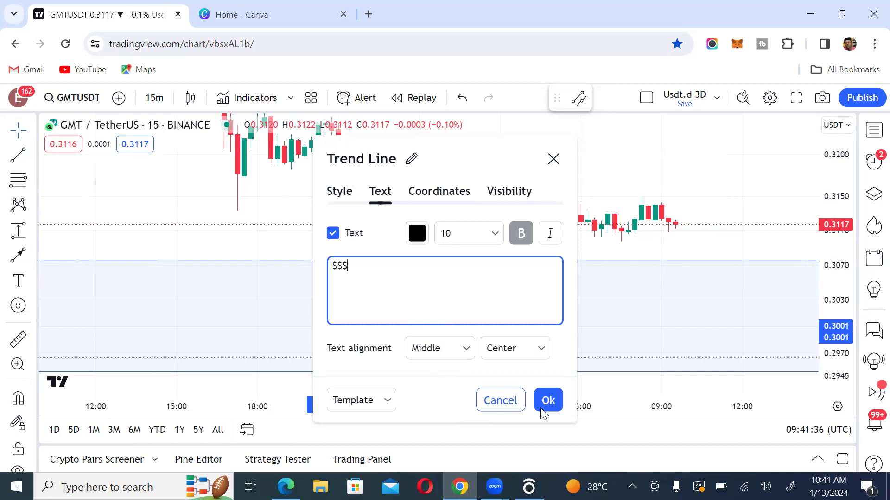
key("Return")
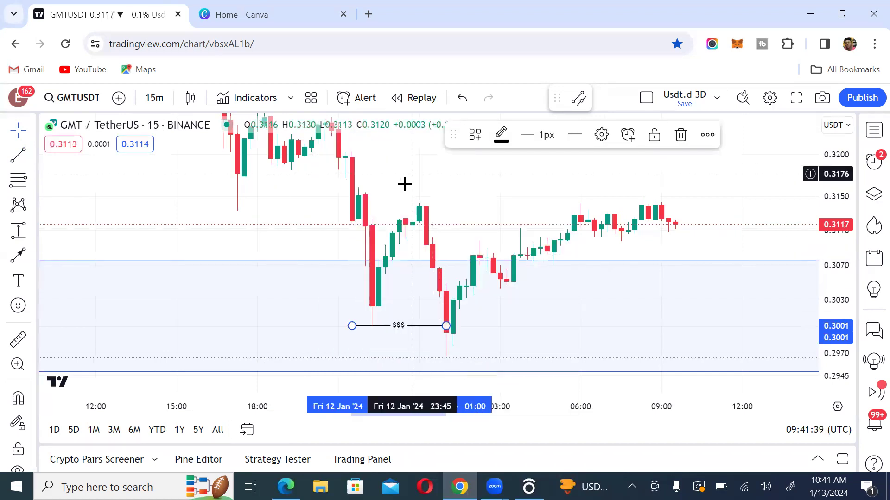
- Draw a trend line from 23:30 on 12 January to 09:30 on 13 January 2024 at about 0.3144
left_click(23, 158)
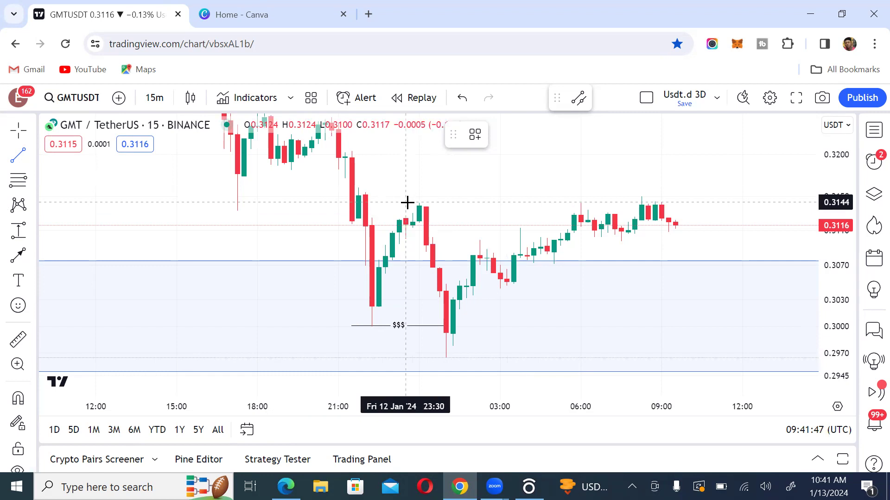
left_click(411, 203)
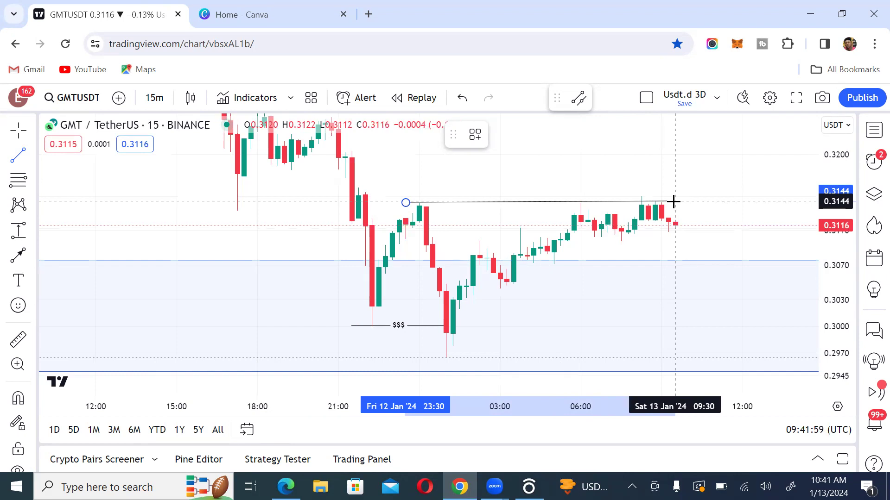
left_click(674, 201)
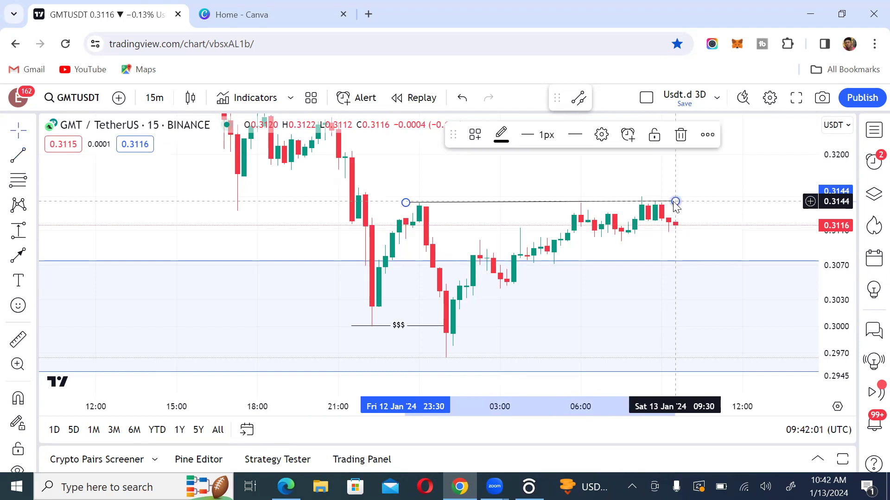
left_click(709, 198)
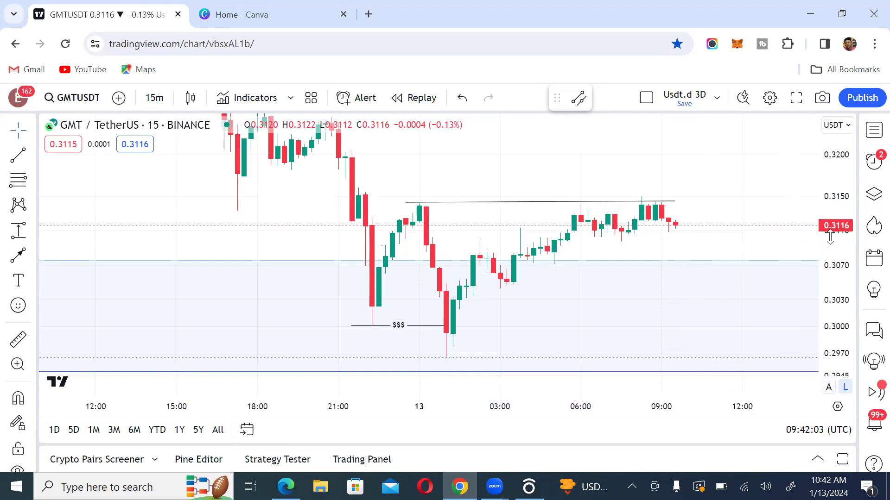
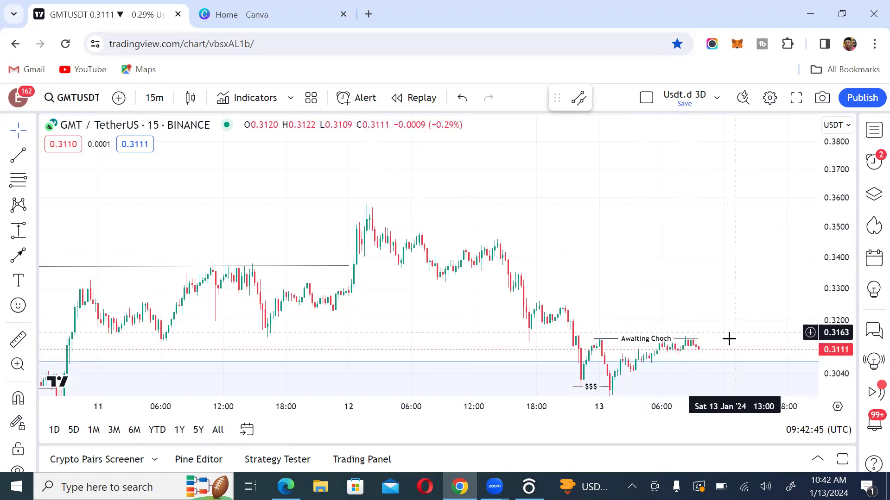
scroll(698, 325, "up", 2)
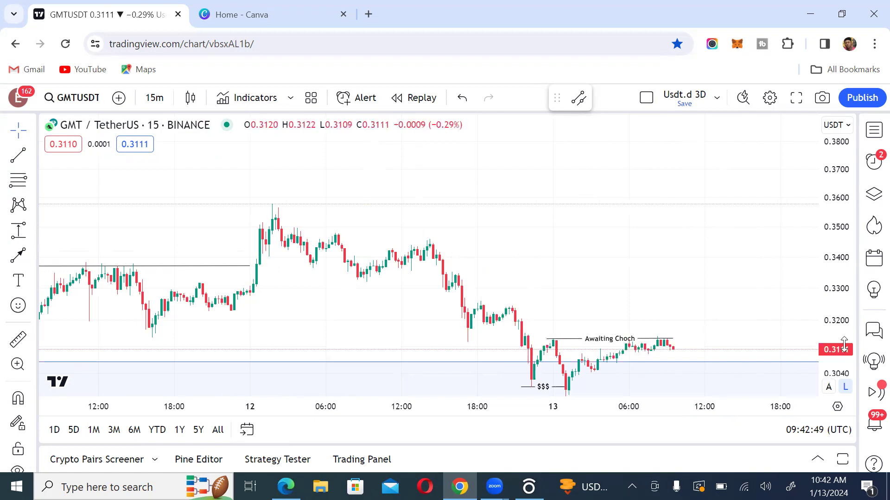
left_click_drag(844, 345, 843, 301)
left_click_drag(637, 301, 667, 209)
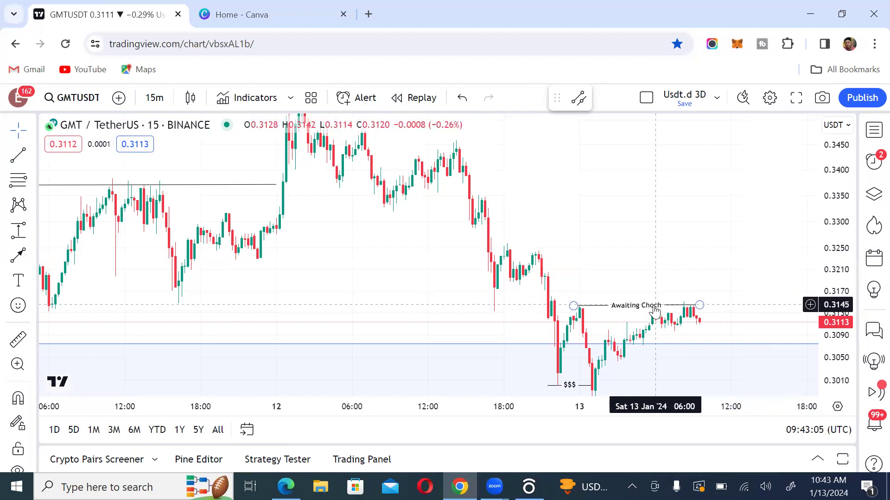
left_click(668, 306)
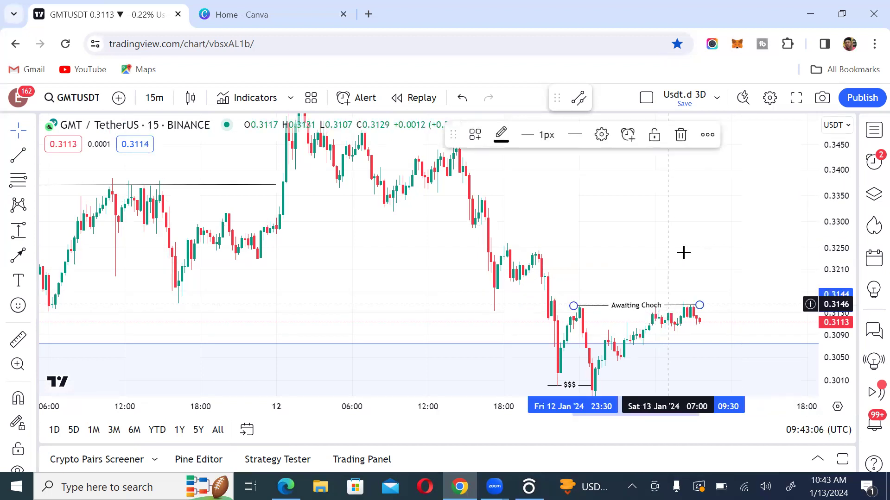
left_click(716, 137)
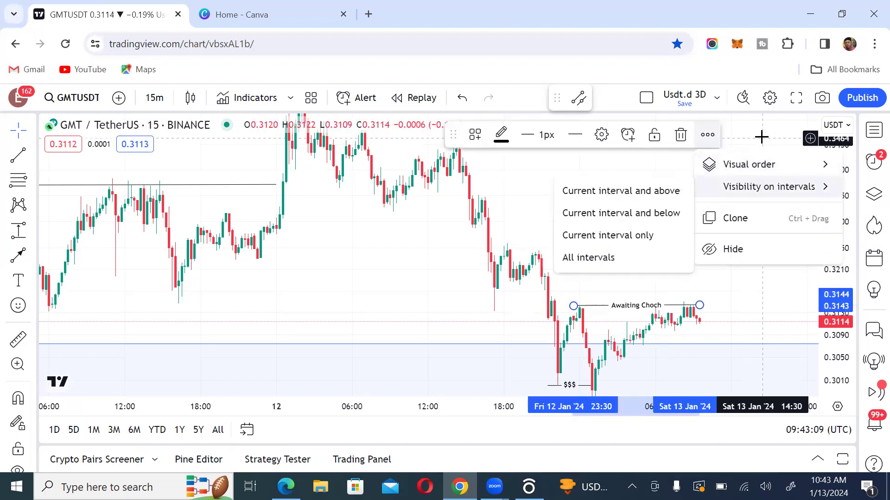
left_click(675, 170)
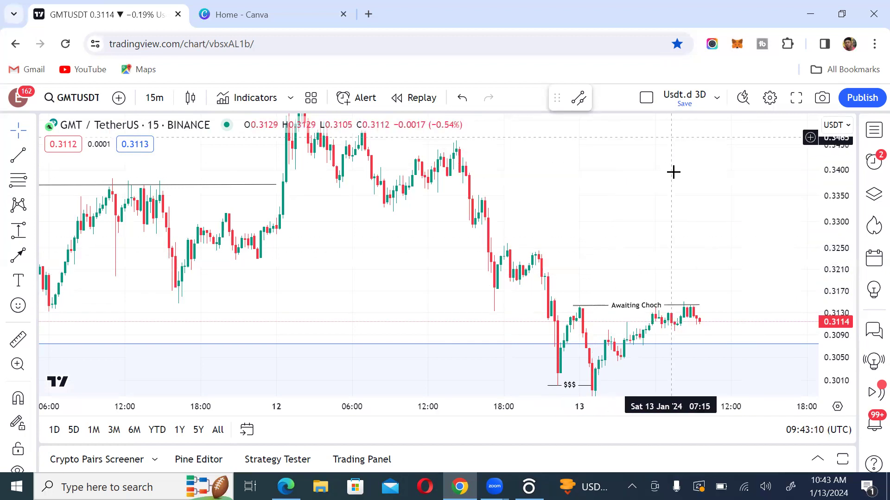
- Start an alert for GMTUSDT crossing the "Awaiting Choch" trend line, with its trigger set to Once Per Bar Close
left_click(659, 306)
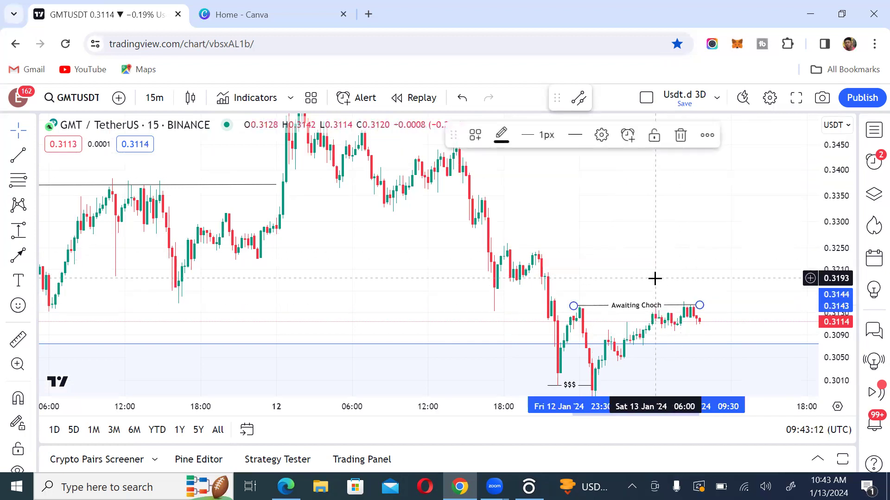
left_click(628, 136)
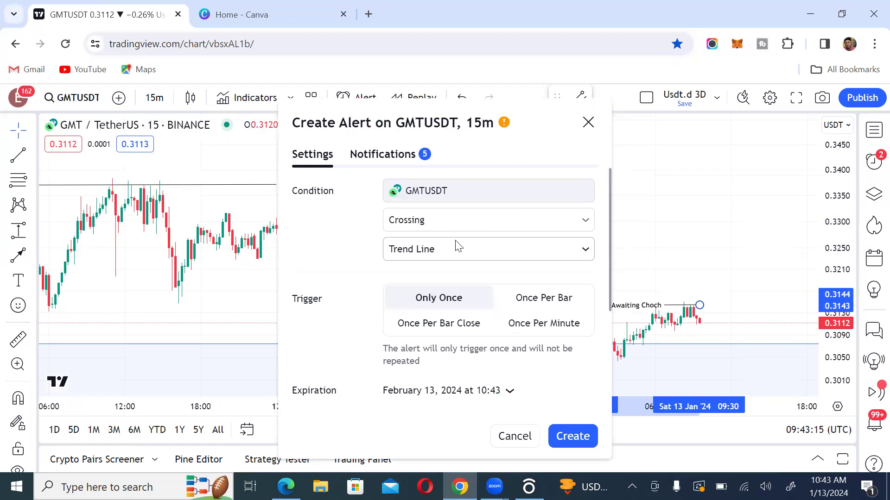
scroll(488, 249, "down", 4)
scroll(489, 249, "up", 4)
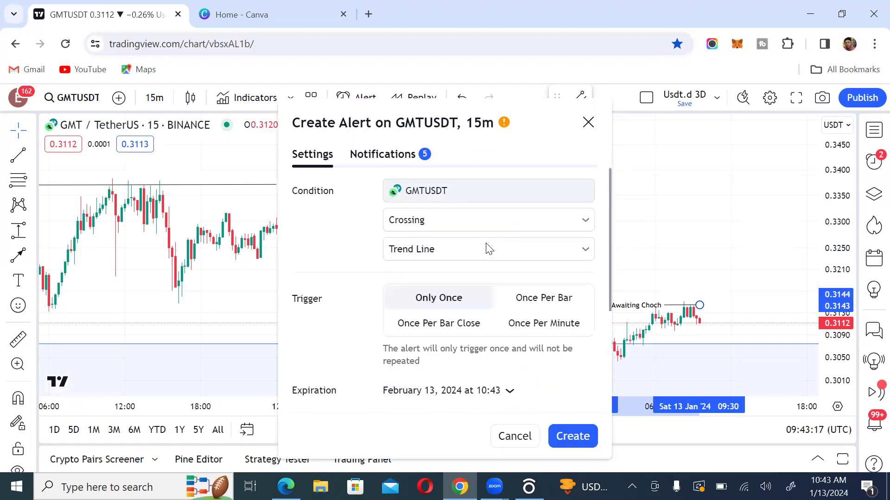
left_click(459, 329)
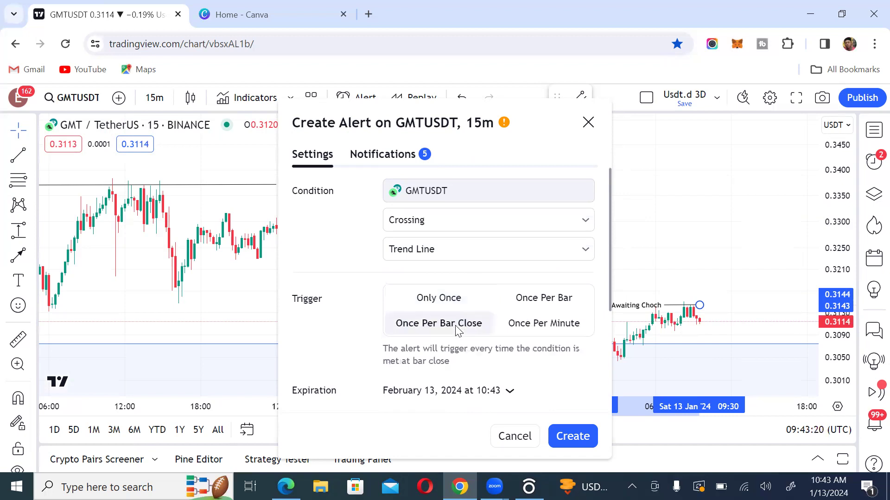
- Name the alert "GMT Awaiting Choch" and create it
scroll(453, 287, "down", 4)
left_click(455, 269)
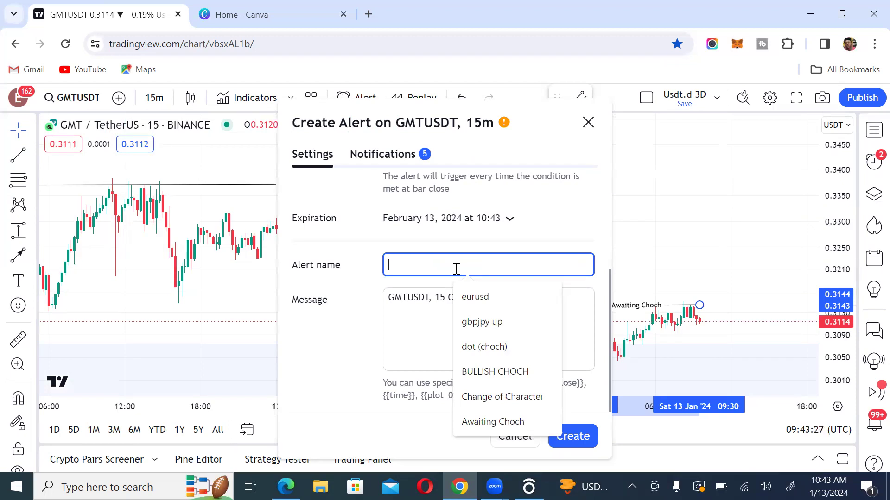
type("g")
key("BackSpace")
type("GMT Awaiting Choch")
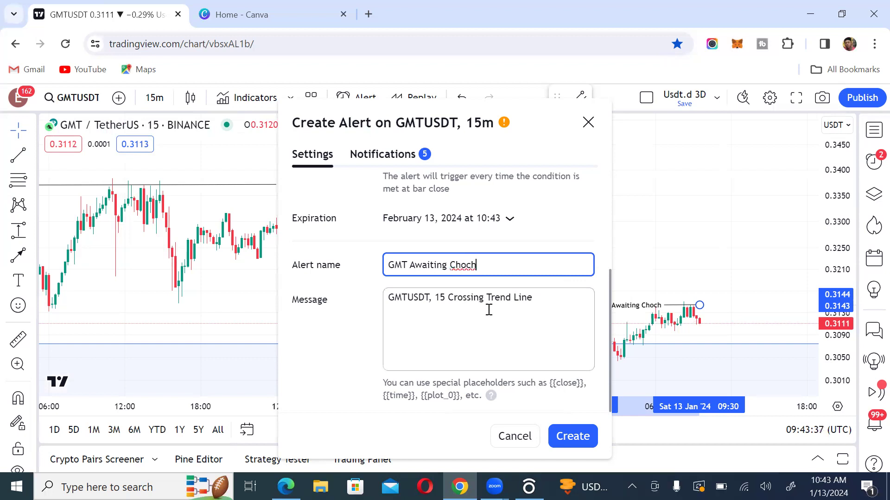
left_click(580, 437)
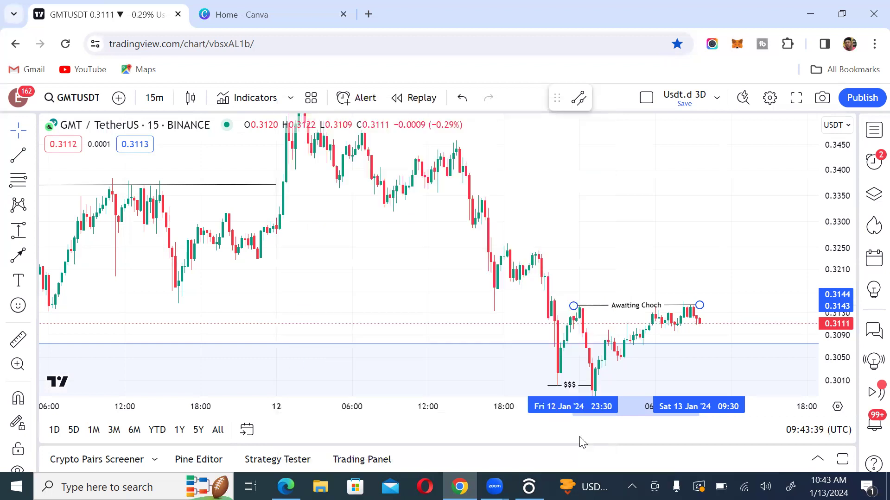
- Extend the "Awaiting Choch" trend line's end to 10:00 on 13 January 2024 at about 0.3145
left_click(701, 305)
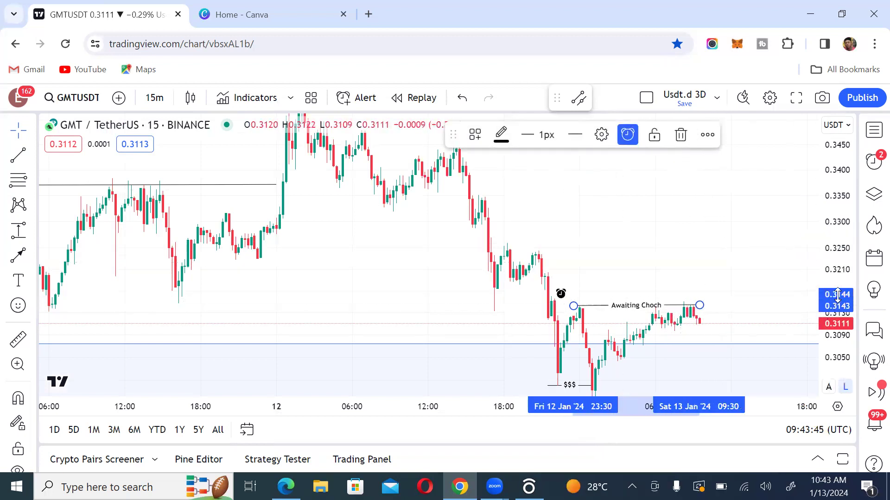
scroll(848, 287, "up", 2)
scroll(701, 252, "up", 2)
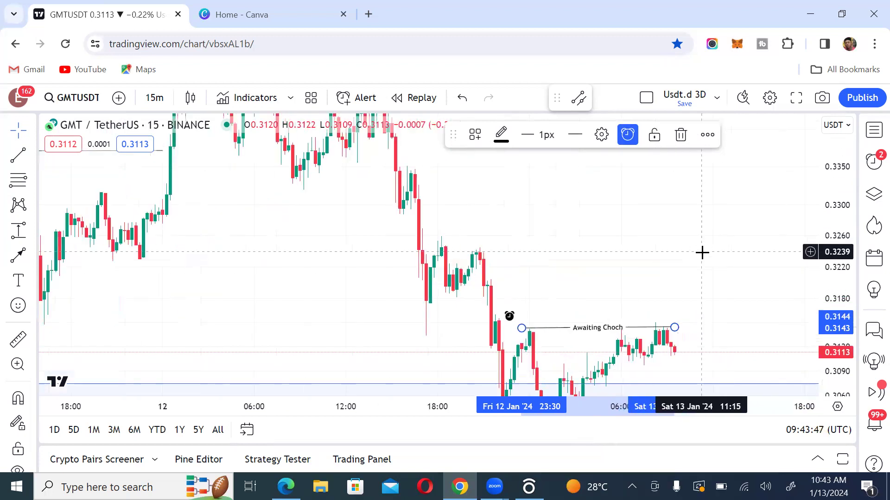
left_click_drag(699, 281, 689, 192)
scroll(689, 193, "up", 1)
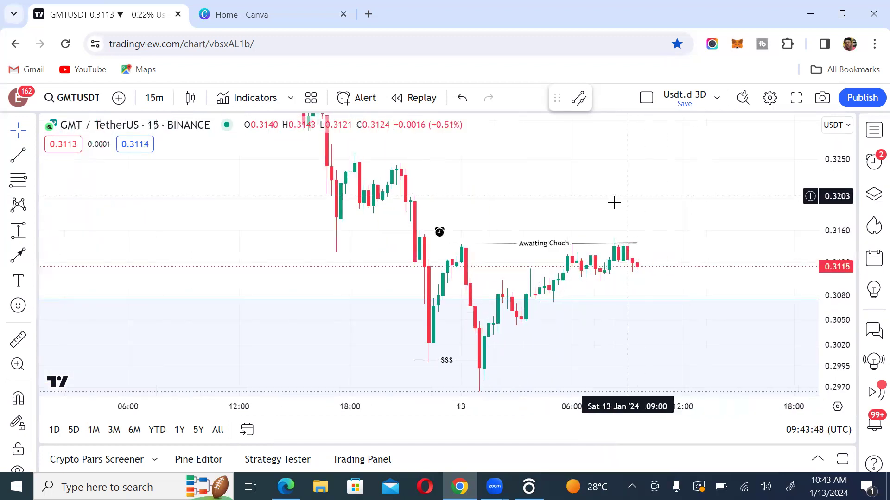
left_click(637, 244)
left_click_drag(638, 244, 646, 243)
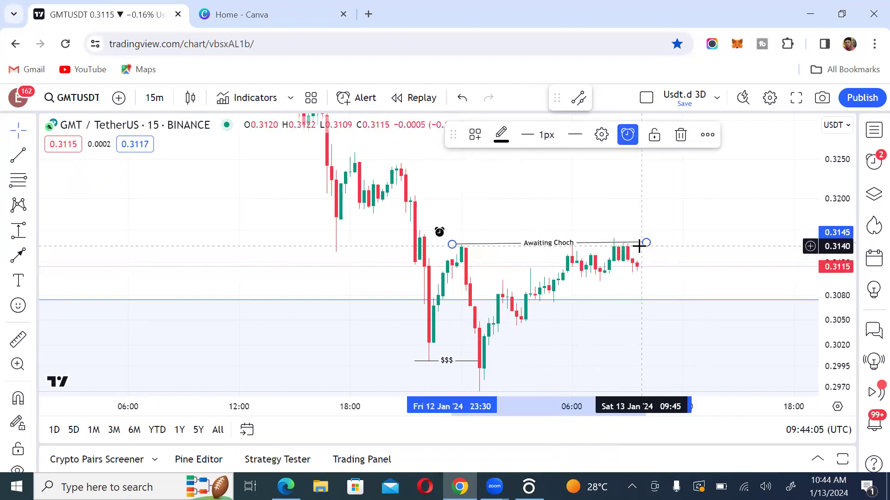
- Draw a trend line just above "Awaiting Choch" from 23:45 on 12 January to 09:15 on 13 January at about 0.3158, labelled "$$$$"
left_click(18, 157)
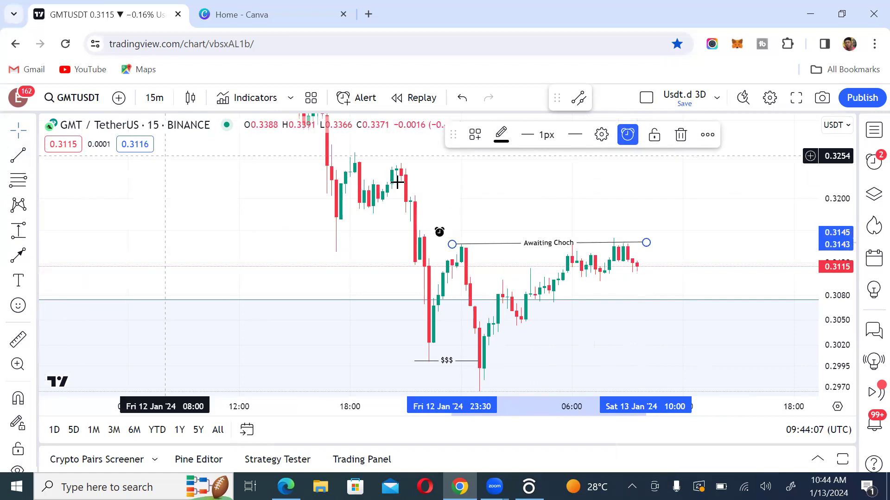
left_click(457, 233)
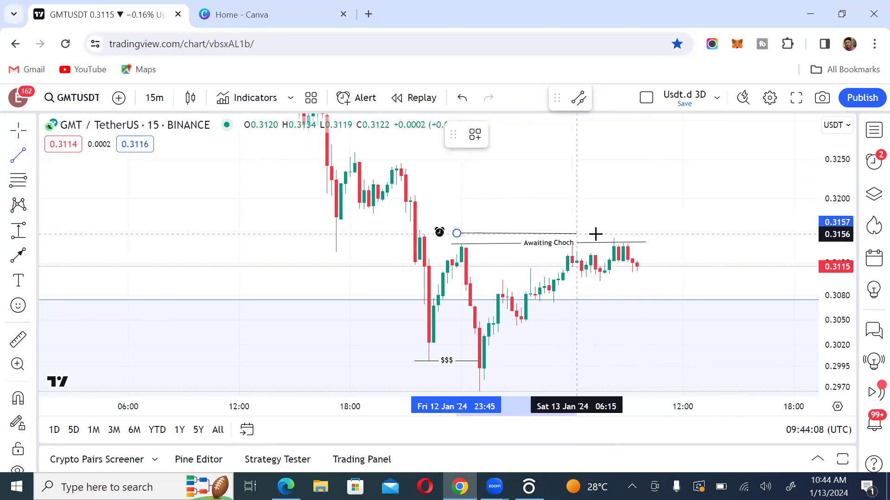
left_click(632, 231)
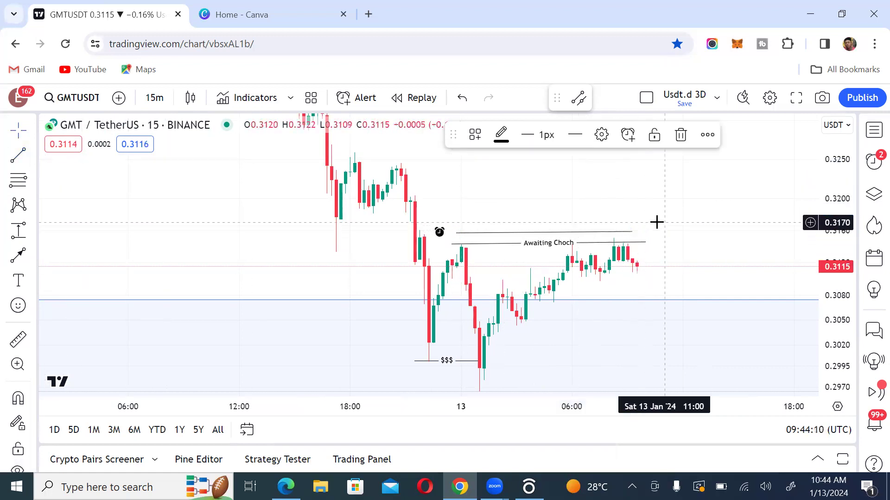
double_click(595, 239)
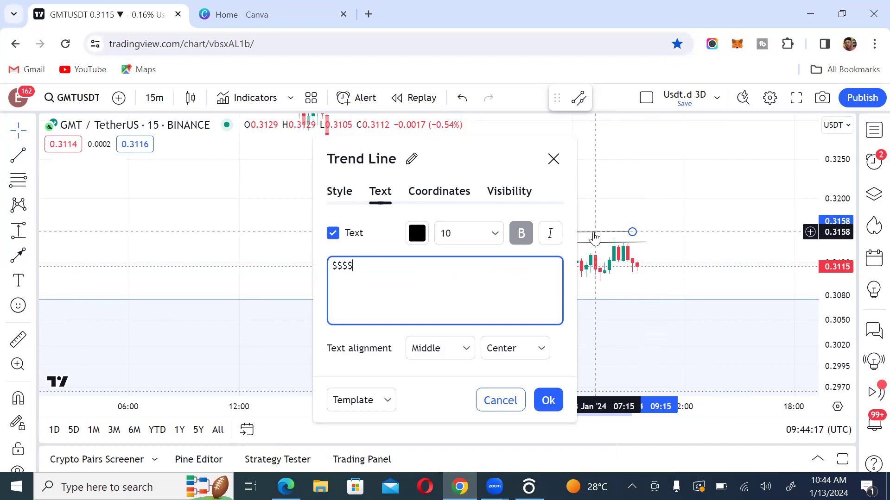
left_click(556, 401)
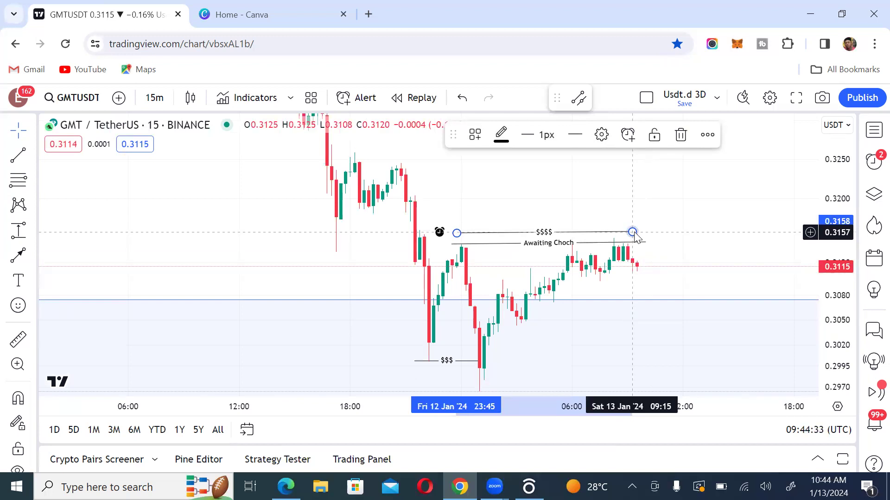
- Extend the "$$$$" trend line to 09:30 on 13 January, and delete it
left_click_drag(633, 232, 641, 231)
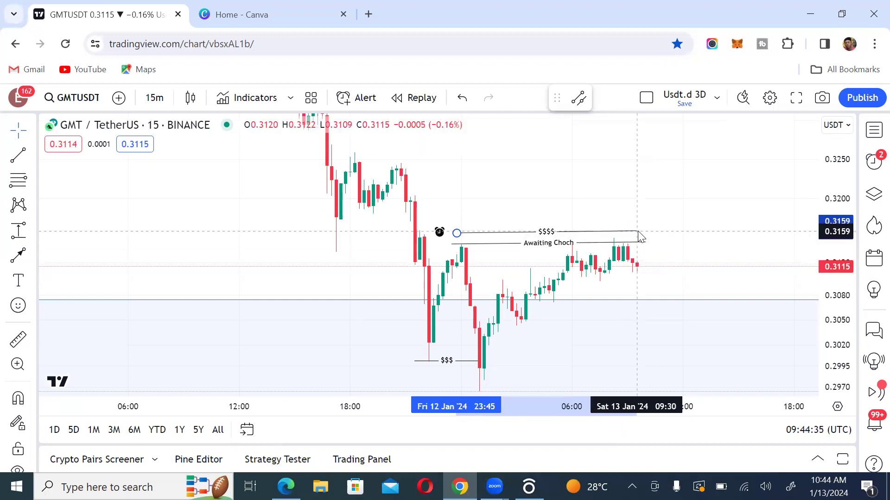
left_click(683, 179)
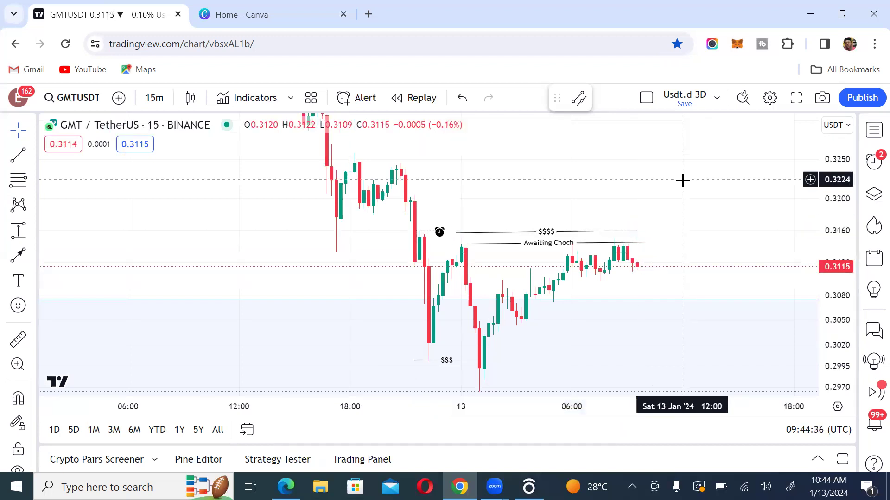
left_click(622, 237)
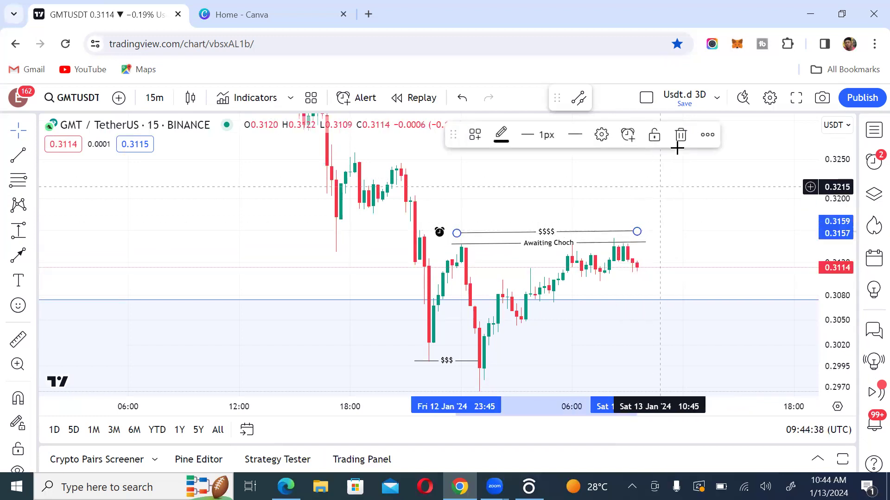
left_click(679, 134)
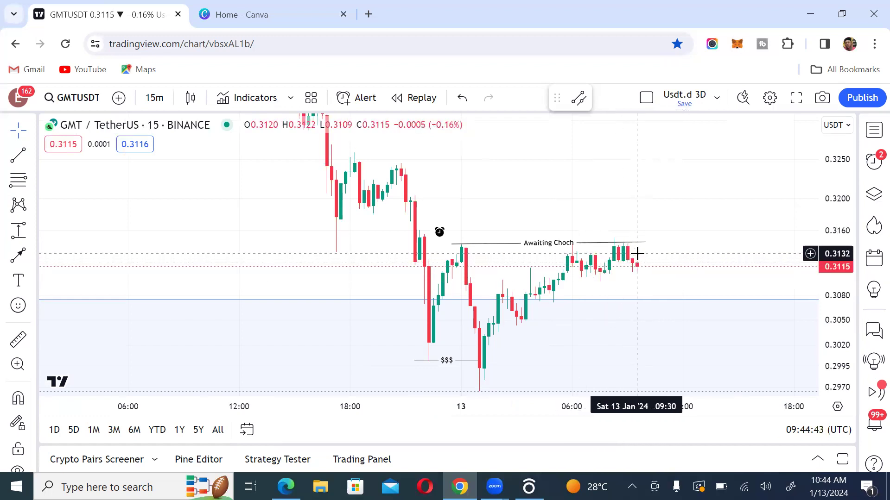
- Switch the chart's time interval to 5 minutes
left_click(153, 99)
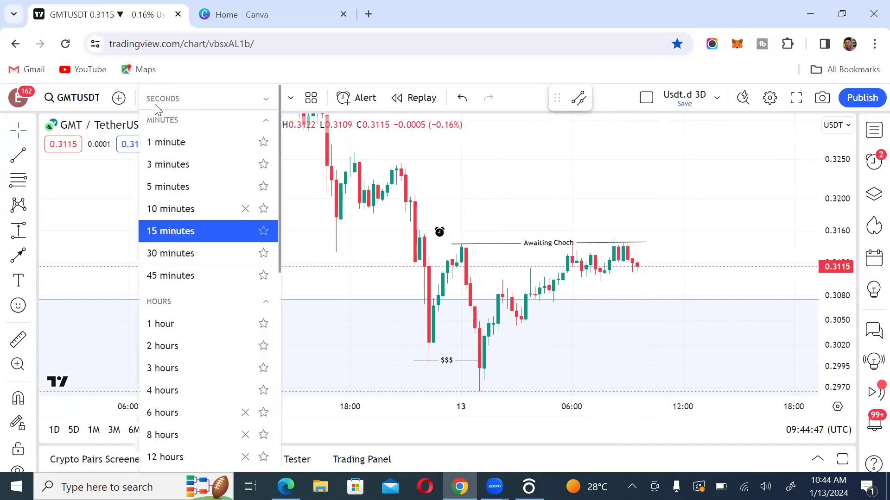
left_click(184, 189)
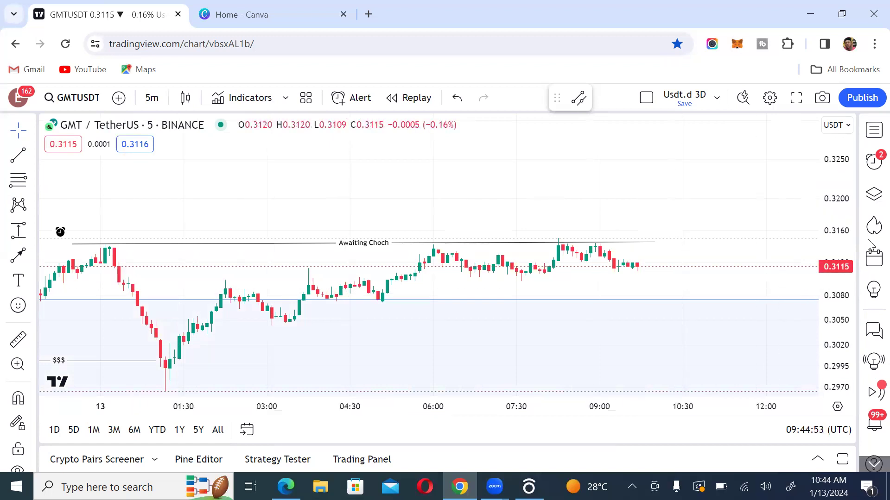
left_click_drag(833, 262, 833, 231)
scroll(649, 245, "up", 2)
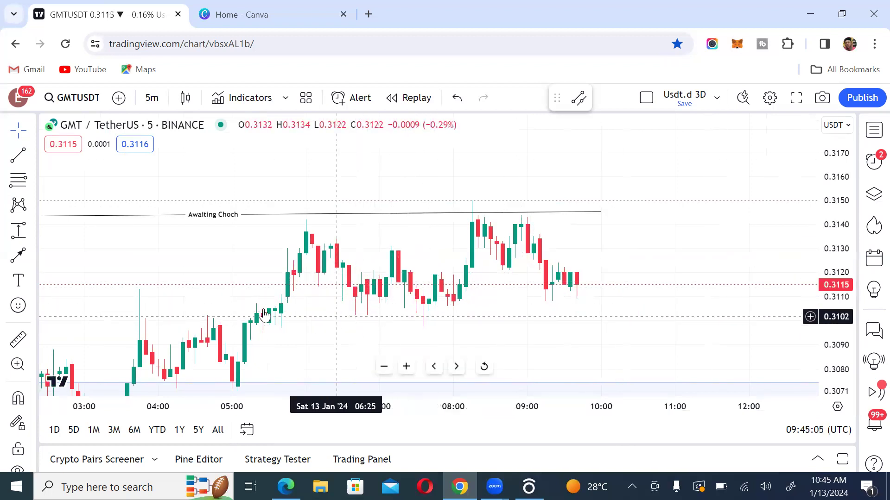
- Draw a horizontal trend line along the 13 January lows from about 06:30 to 07:40, at about 0.3103
key("alt+t")
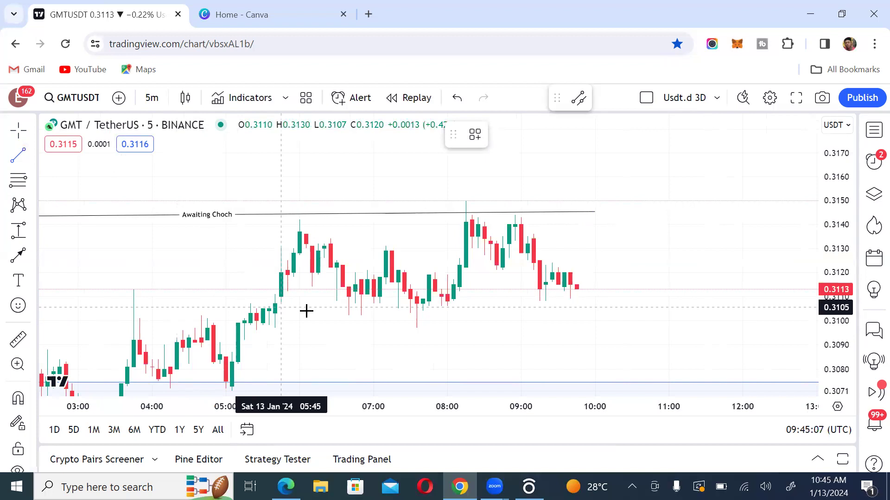
left_click(336, 315)
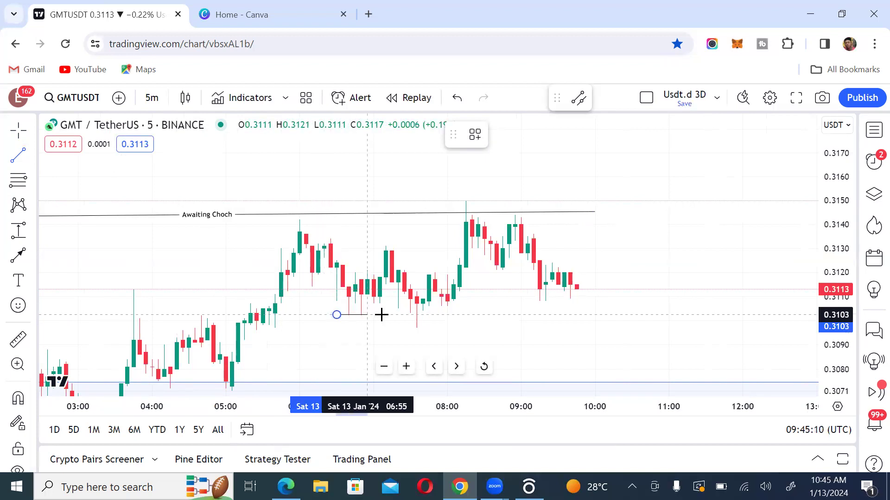
left_click(420, 315)
left_click(492, 316)
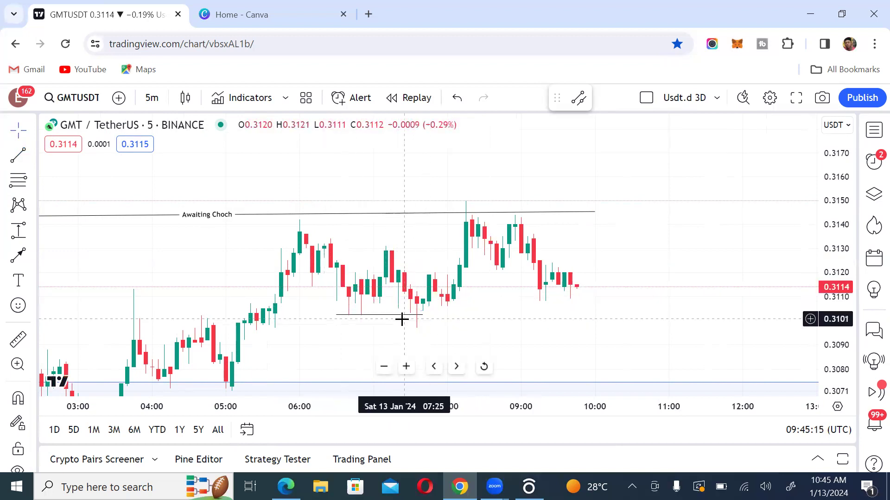
- Draw a trend line from the 07:05 swing high to about 08:15 on 13 January, at about 0.3131
left_click(19, 157)
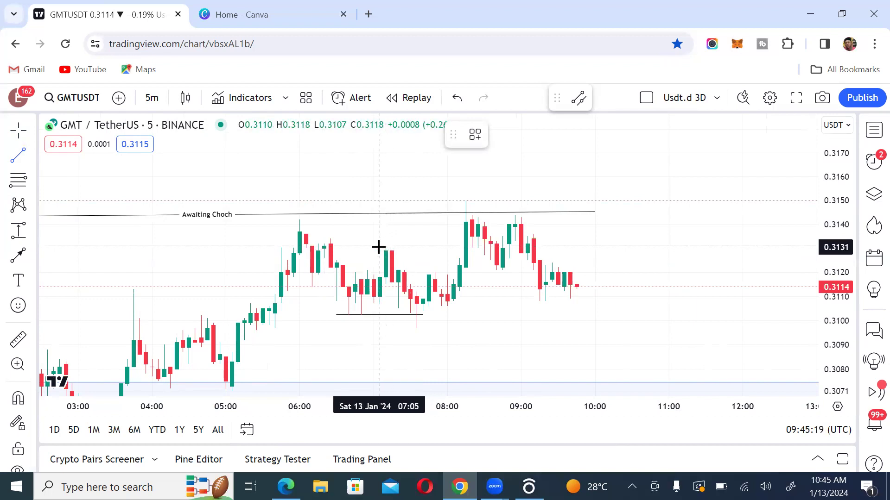
left_click(380, 246)
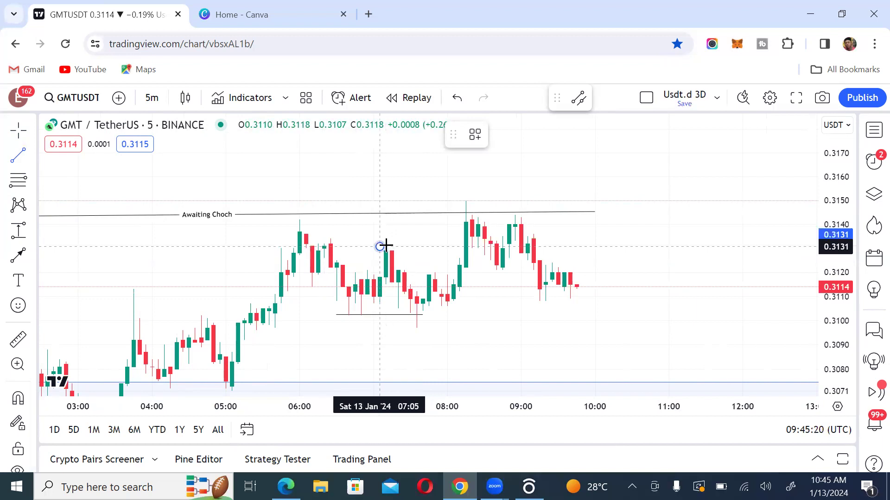
left_click(465, 246)
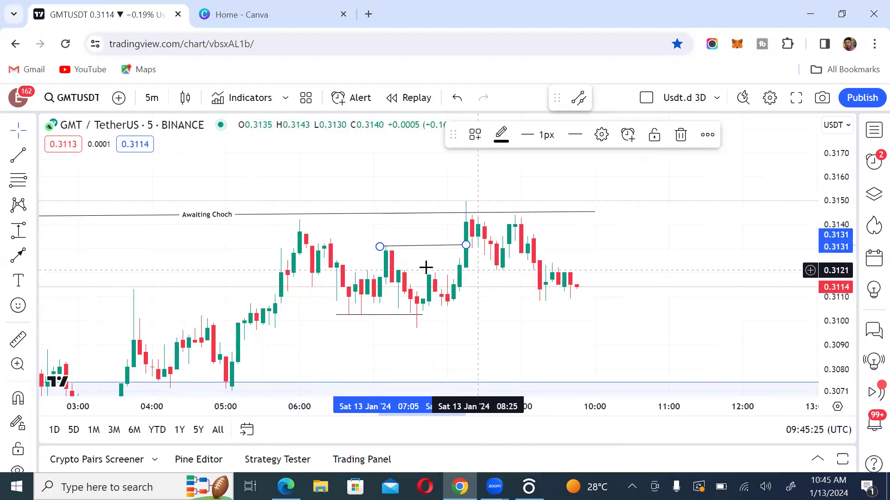
- Draw a horizontal trend line under the 13 January swing low from about 08:30 to 09:10, at about 0.3122
left_click(17, 159)
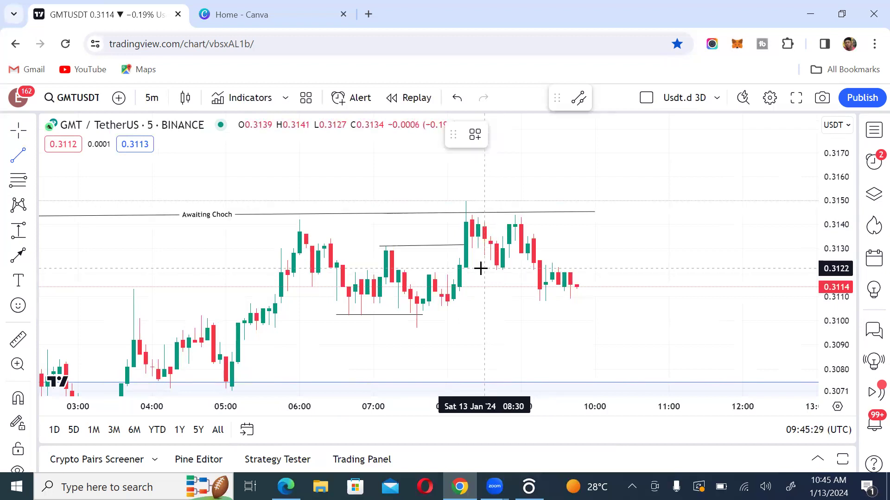
left_click(484, 269)
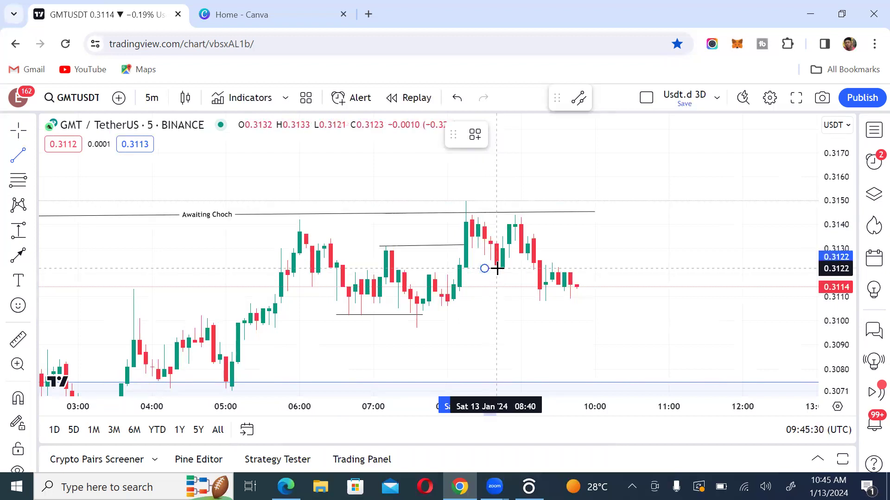
left_click(536, 269)
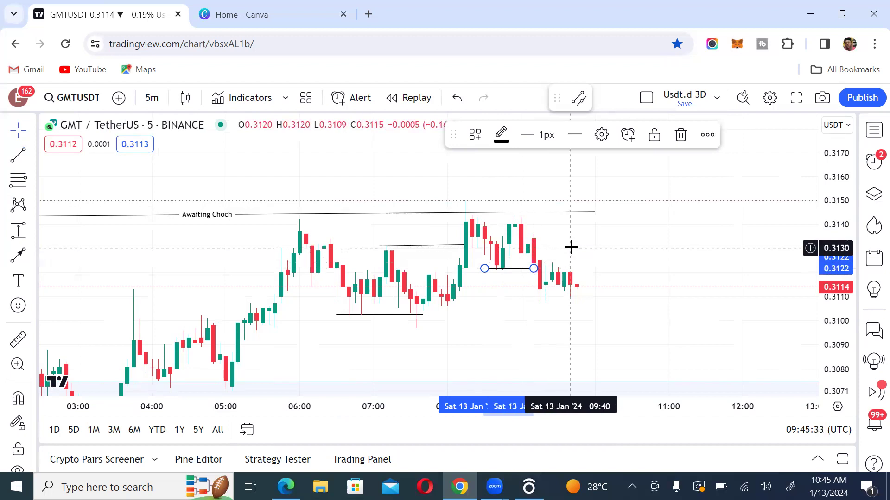
left_click(544, 254)
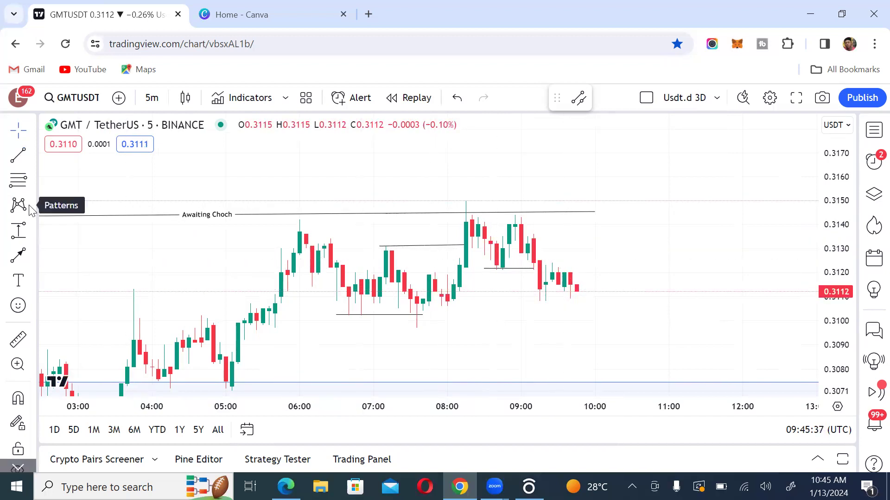
- Draw a rectangle zone from 07:55 to about 10:10 on 13 January, between about 0.3114 and 0.3105
left_click(36, 258)
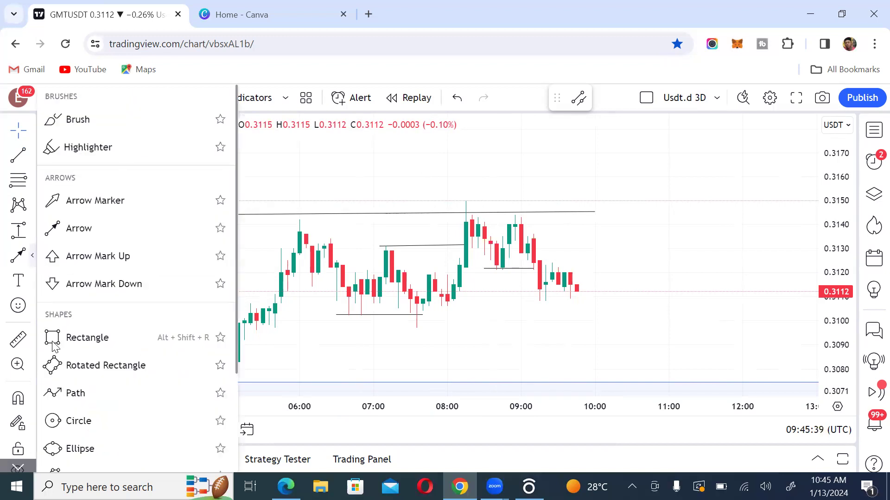
left_click(54, 343)
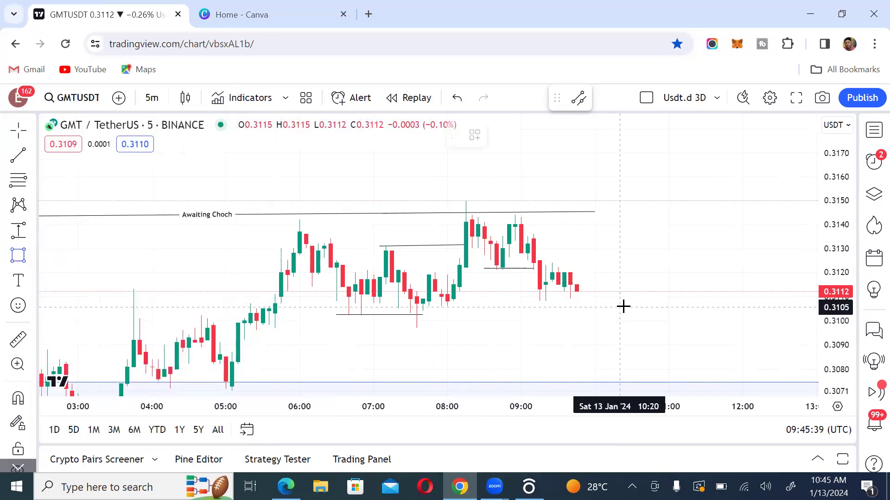
left_click(441, 286)
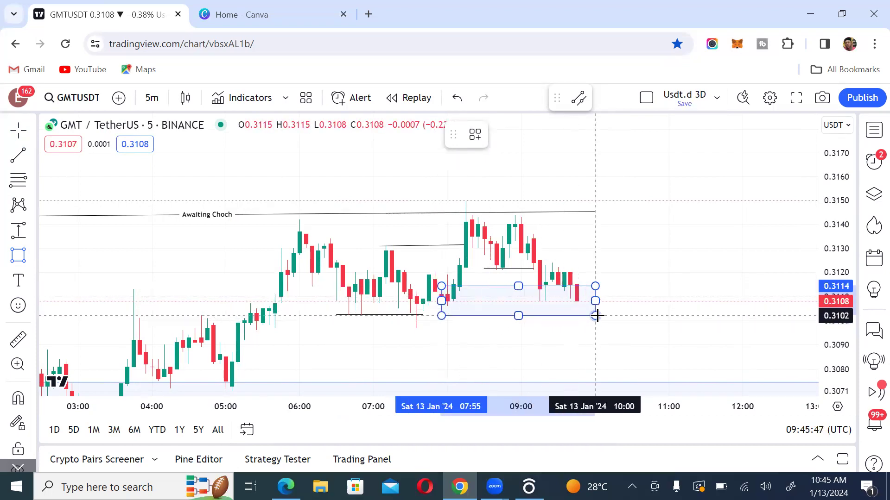
left_click(605, 309)
left_click(632, 244)
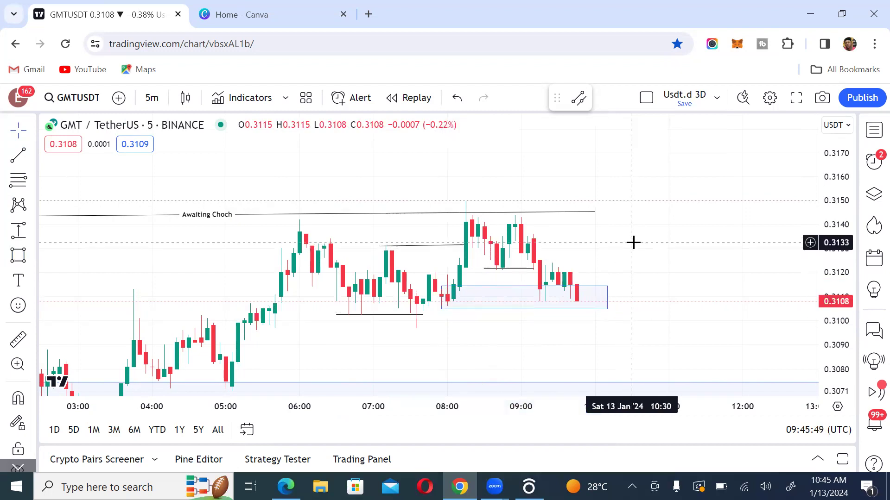
left_click(522, 306)
left_click(620, 256)
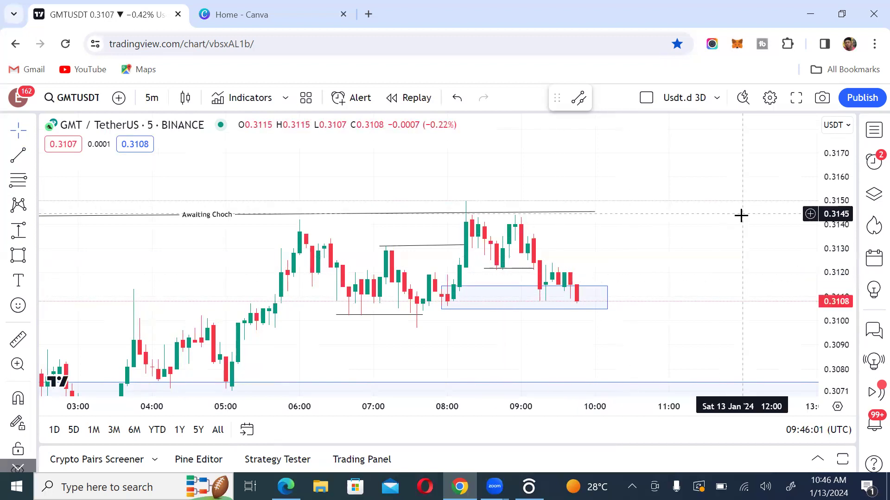
- Move the later end of the "Awaiting Choch" trend line to about 0.3142 at 10:05 on 13 January
scroll(739, 222, "down", 5)
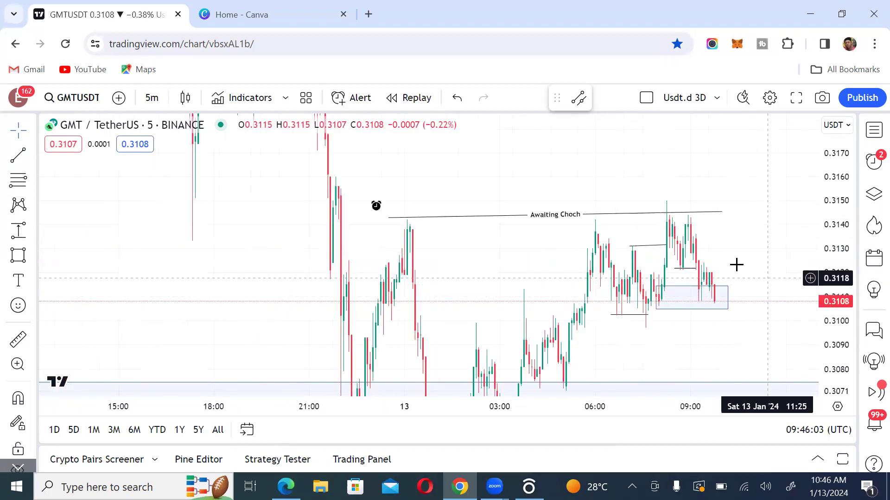
left_click(722, 213)
left_click_drag(723, 214, 726, 221)
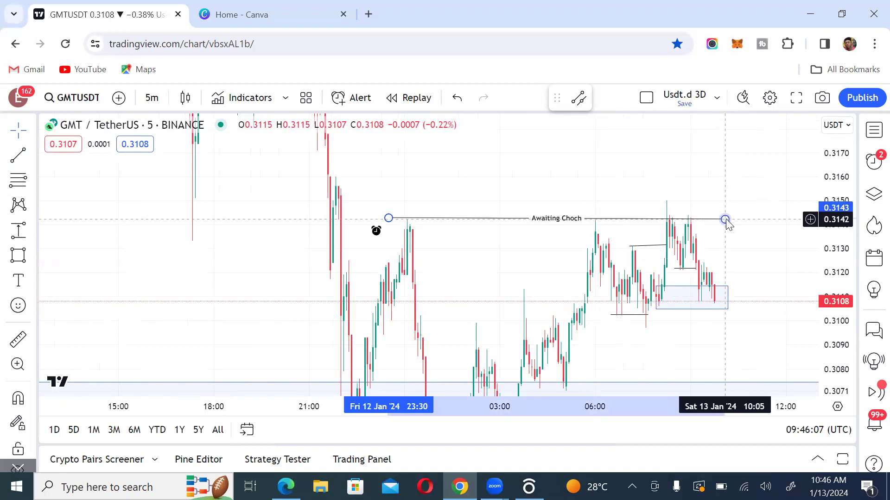
left_click(735, 179)
scroll(741, 288, "up", 2)
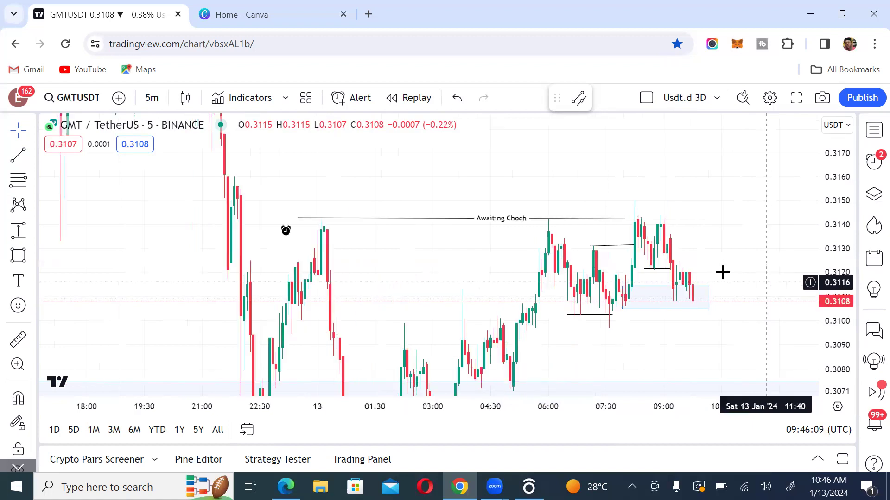
- Delete the short trend lines at about 0.3131 and 0.3103 and the rectangle zone starting at 07:55 on 13 January
left_click(622, 246)
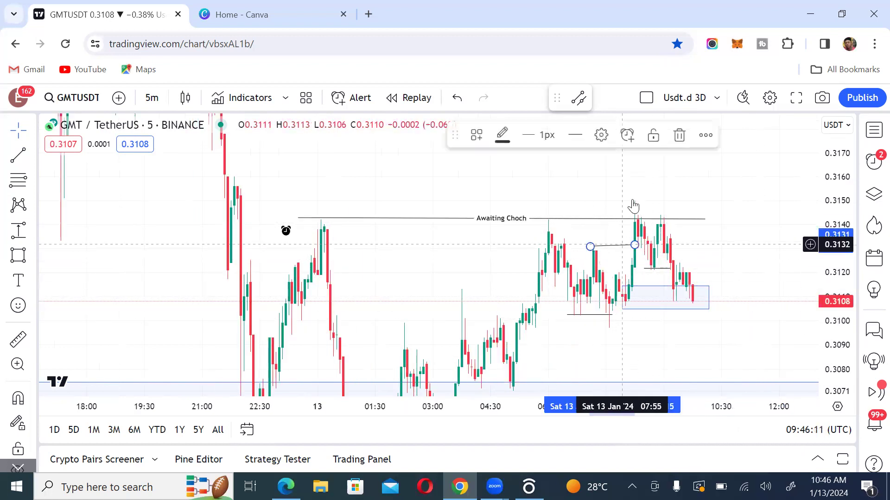
left_click(679, 135)
left_click(586, 314)
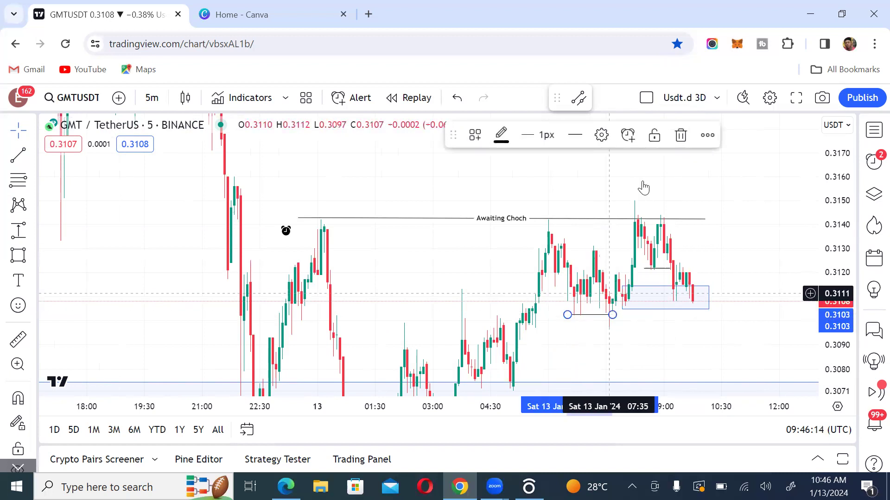
left_click(681, 134)
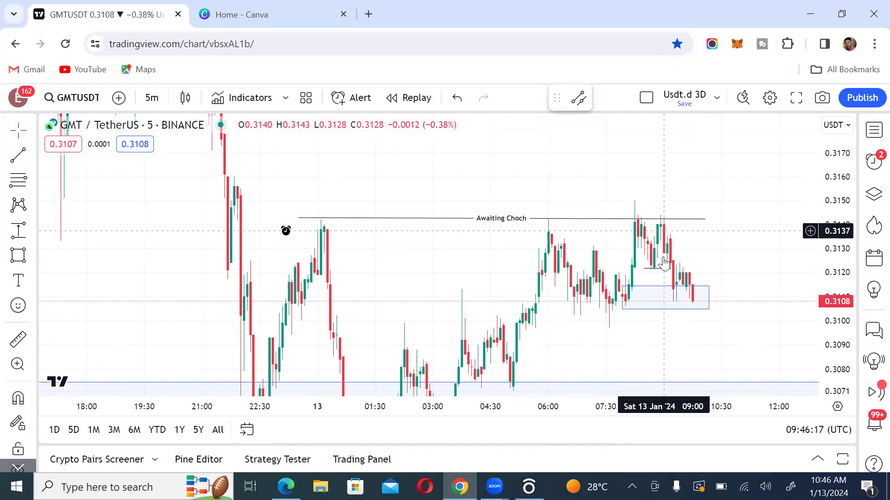
left_click(660, 285)
left_click(681, 135)
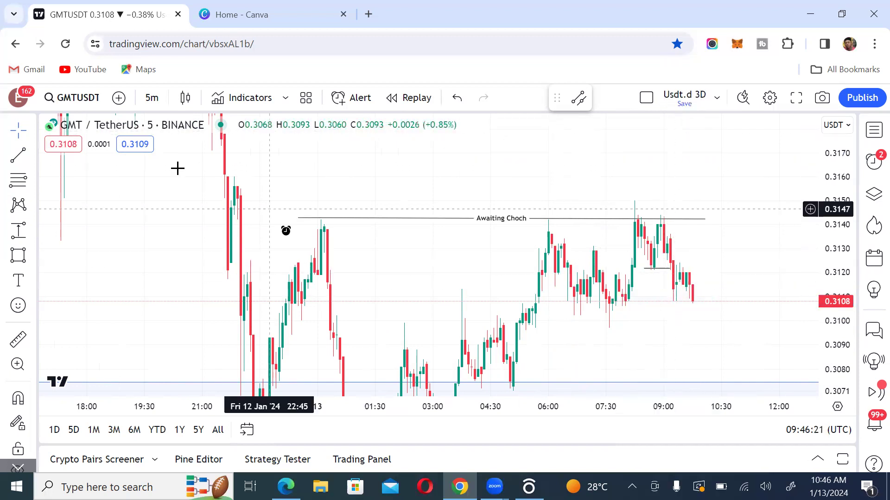
- Switch the chart's time interval to 15 minutes
left_click(152, 98)
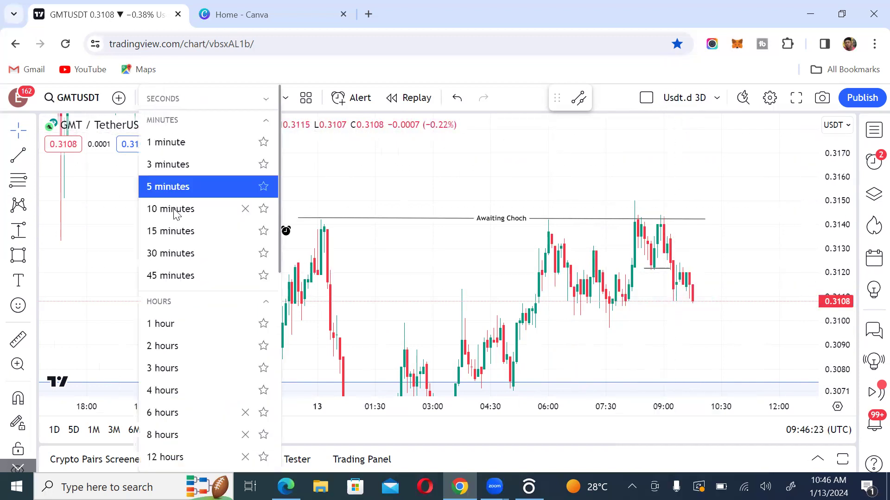
type("15MIN")
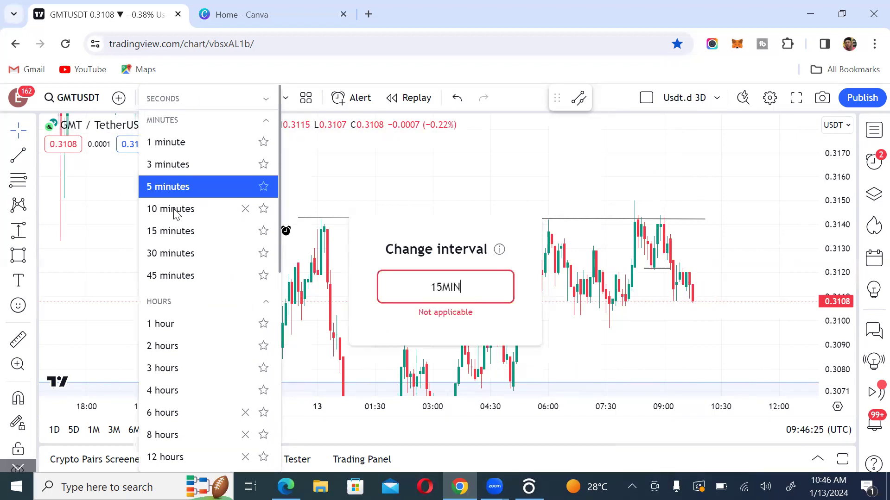
type("UTE")
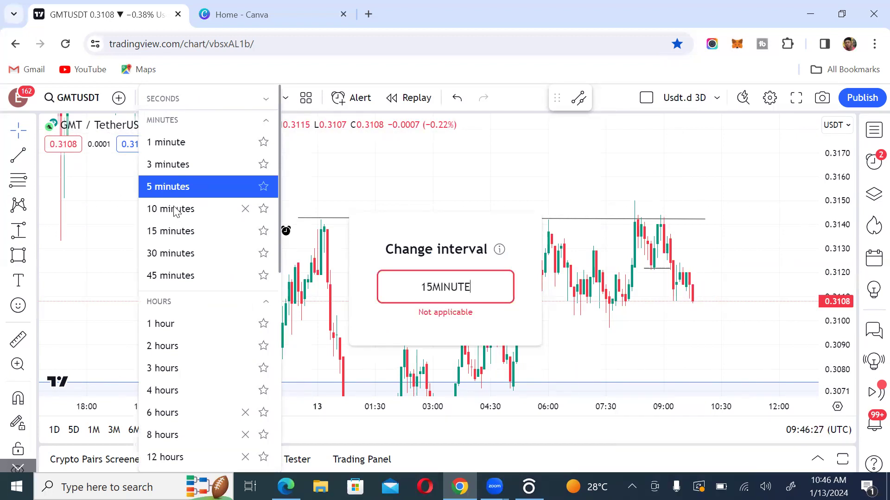
left_click(180, 232)
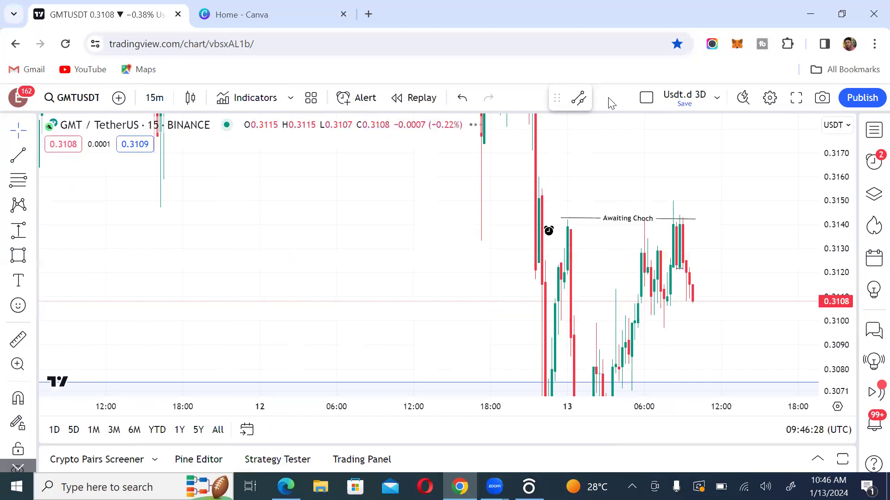
left_click_drag(838, 199, 838, 213)
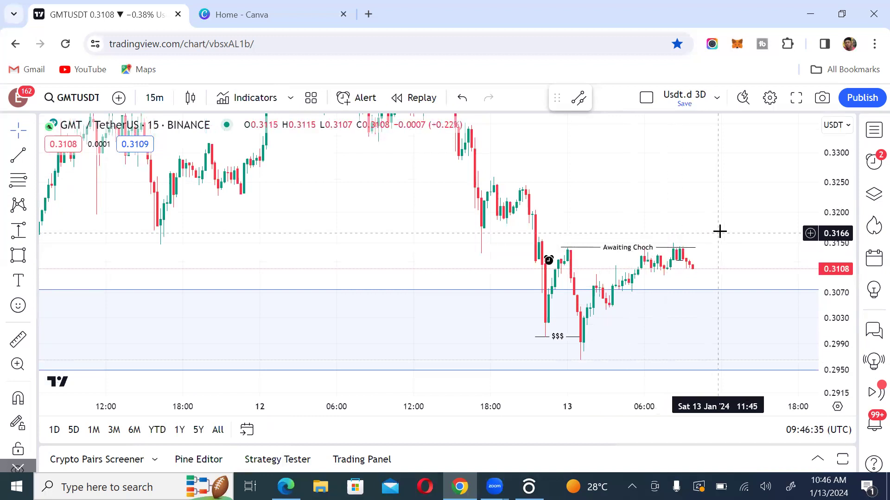